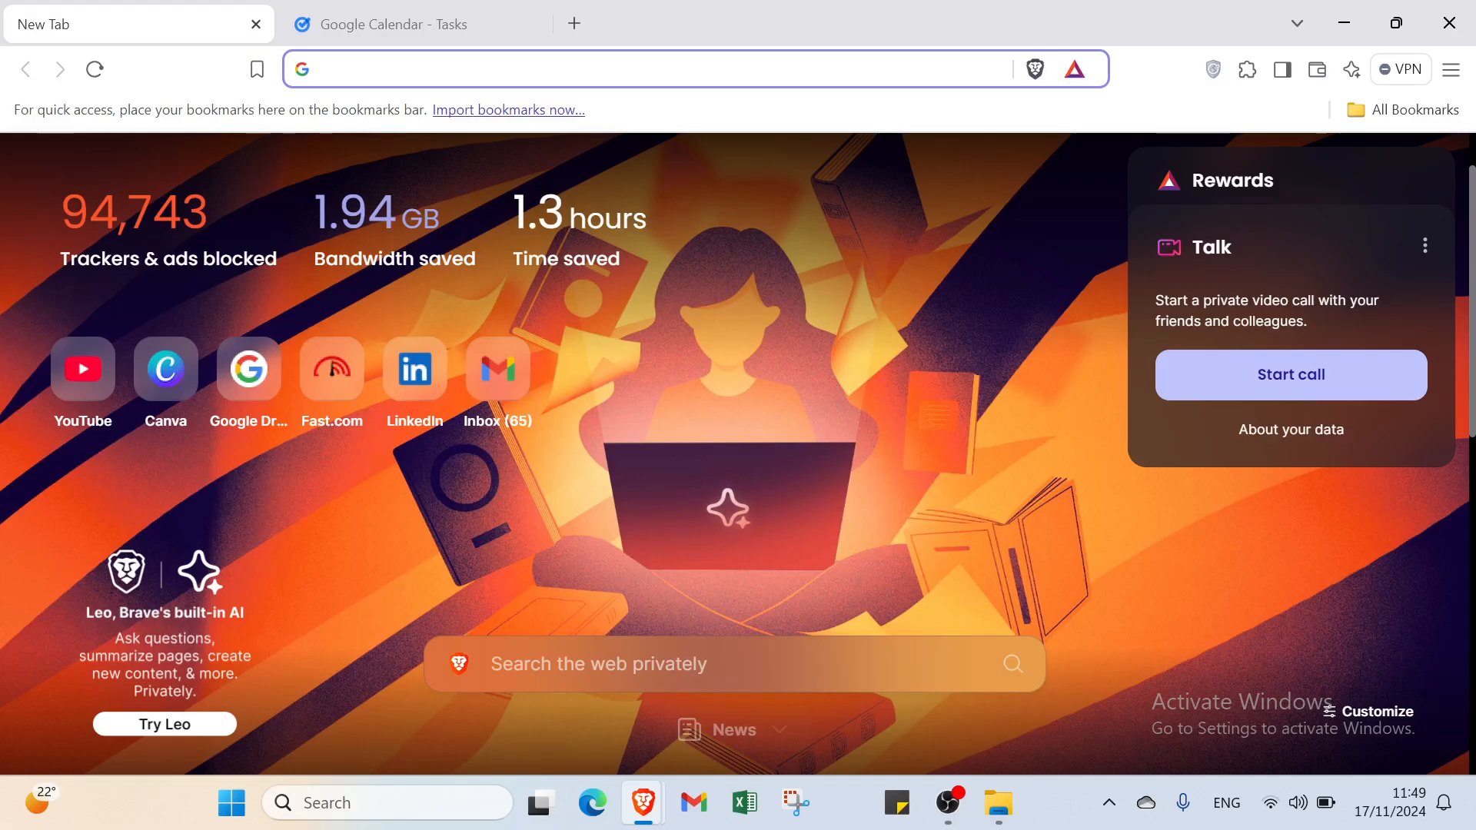
Open Google Tasks through a web search for "google tasks" and close the duplicate tab
left_click(569, 69)
type("googlr")
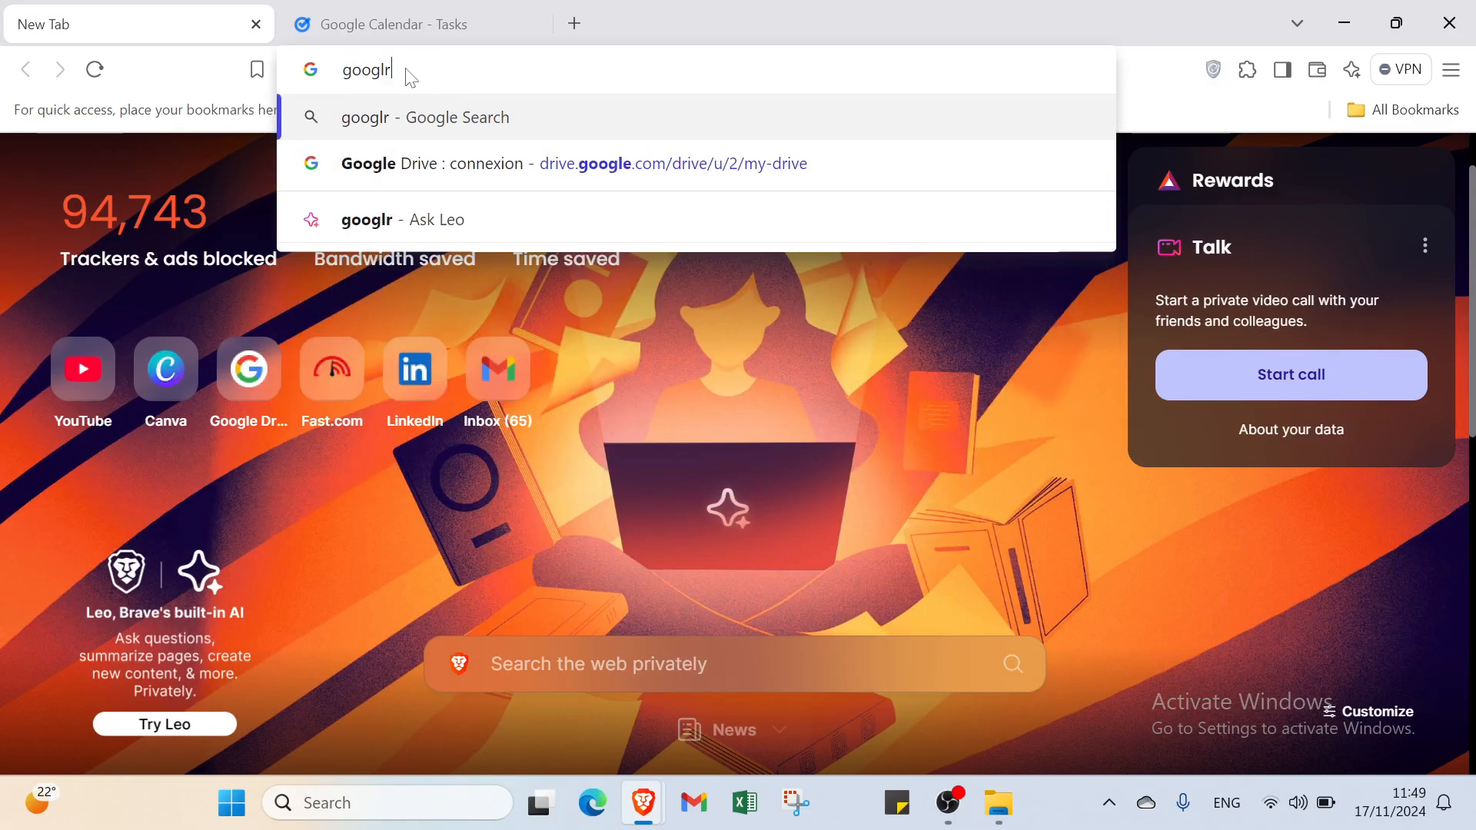
key("BackSpace")
type("e ")
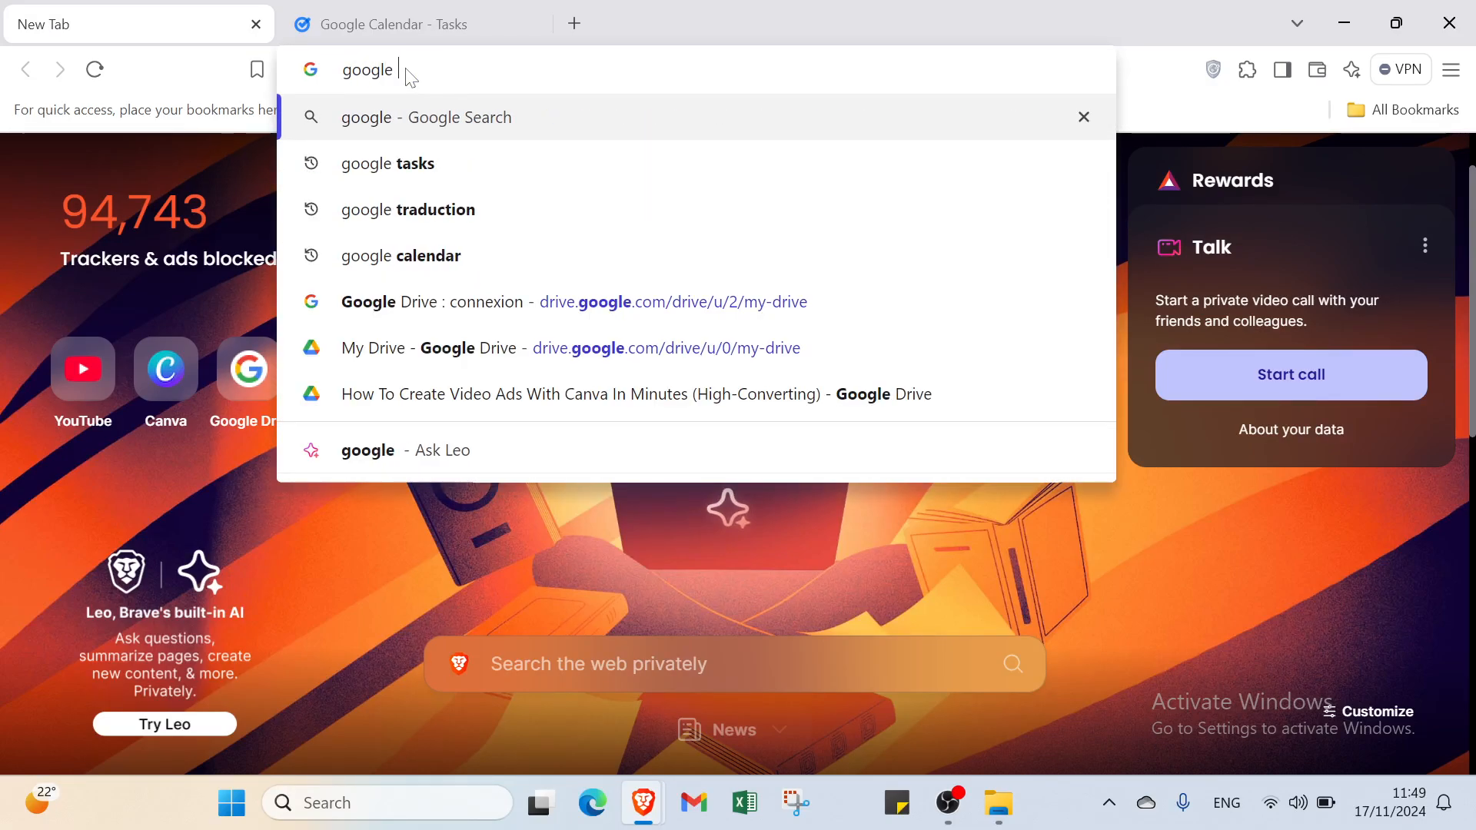
type("tasks")
key("Return")
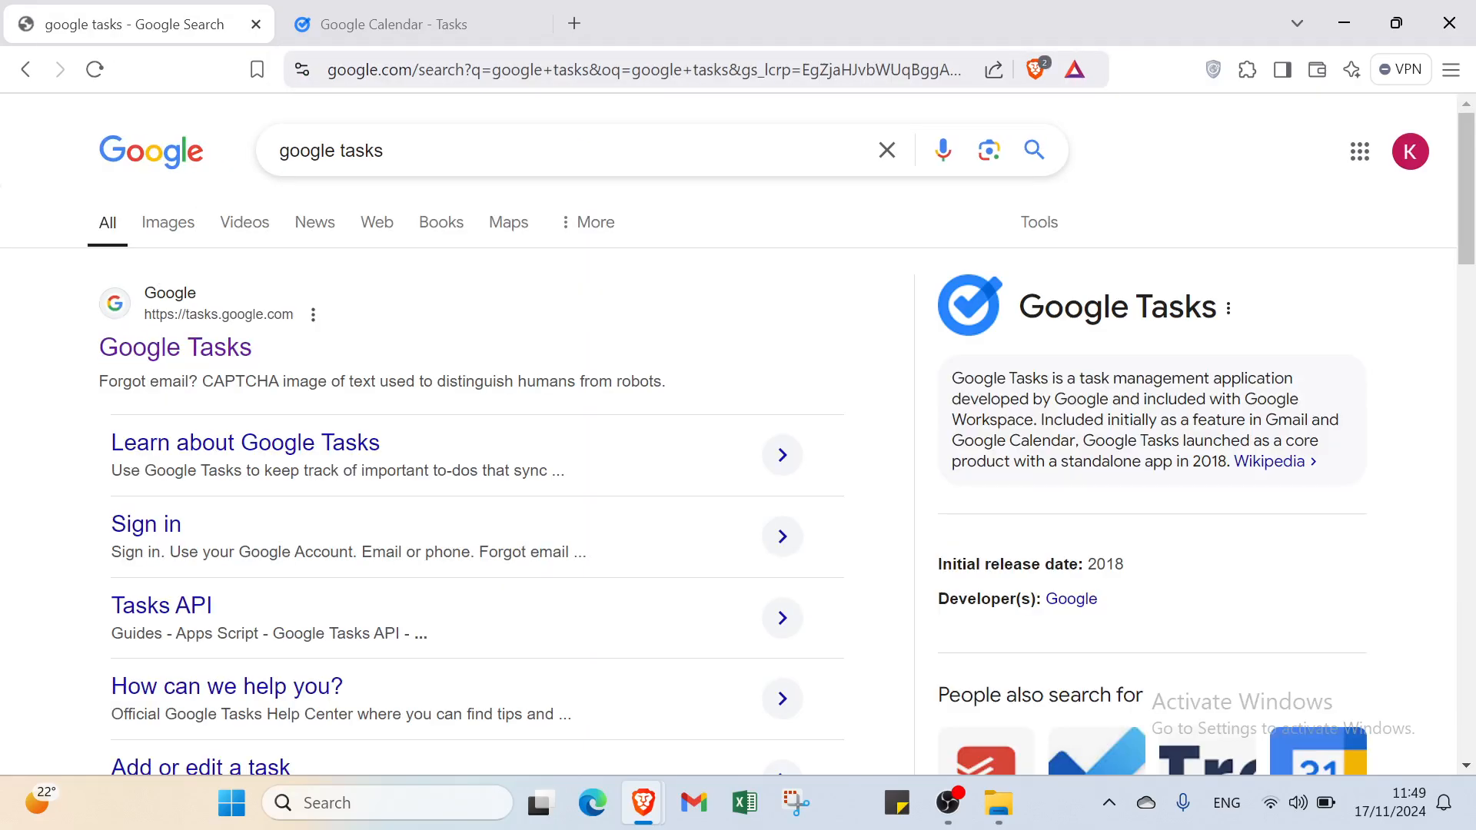
left_click(174, 350)
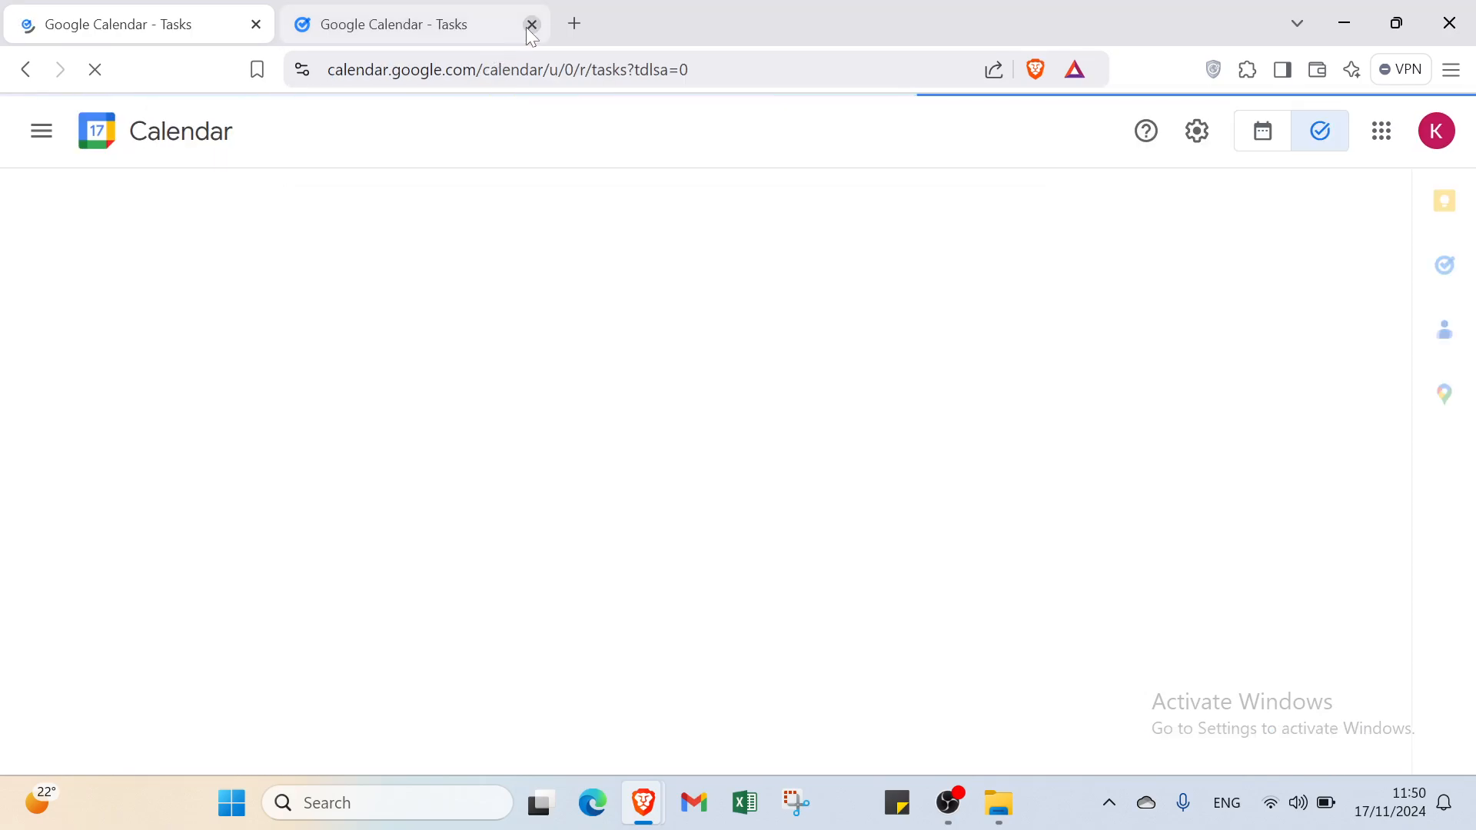
left_click(528, 27)
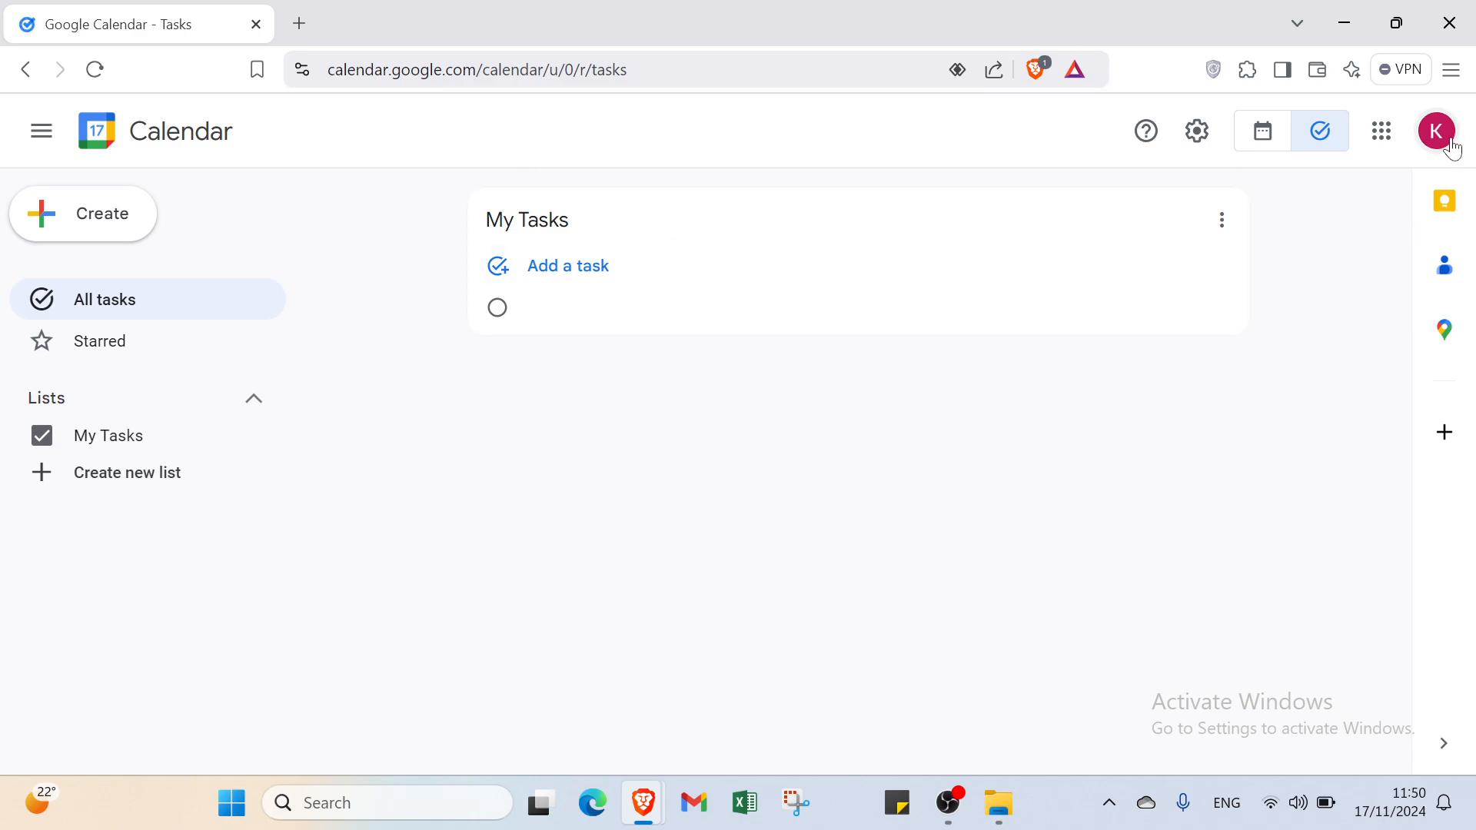
Examine the main menu, the list of Google apps and the calendar view, and return to the tasks view
left_click(37, 136)
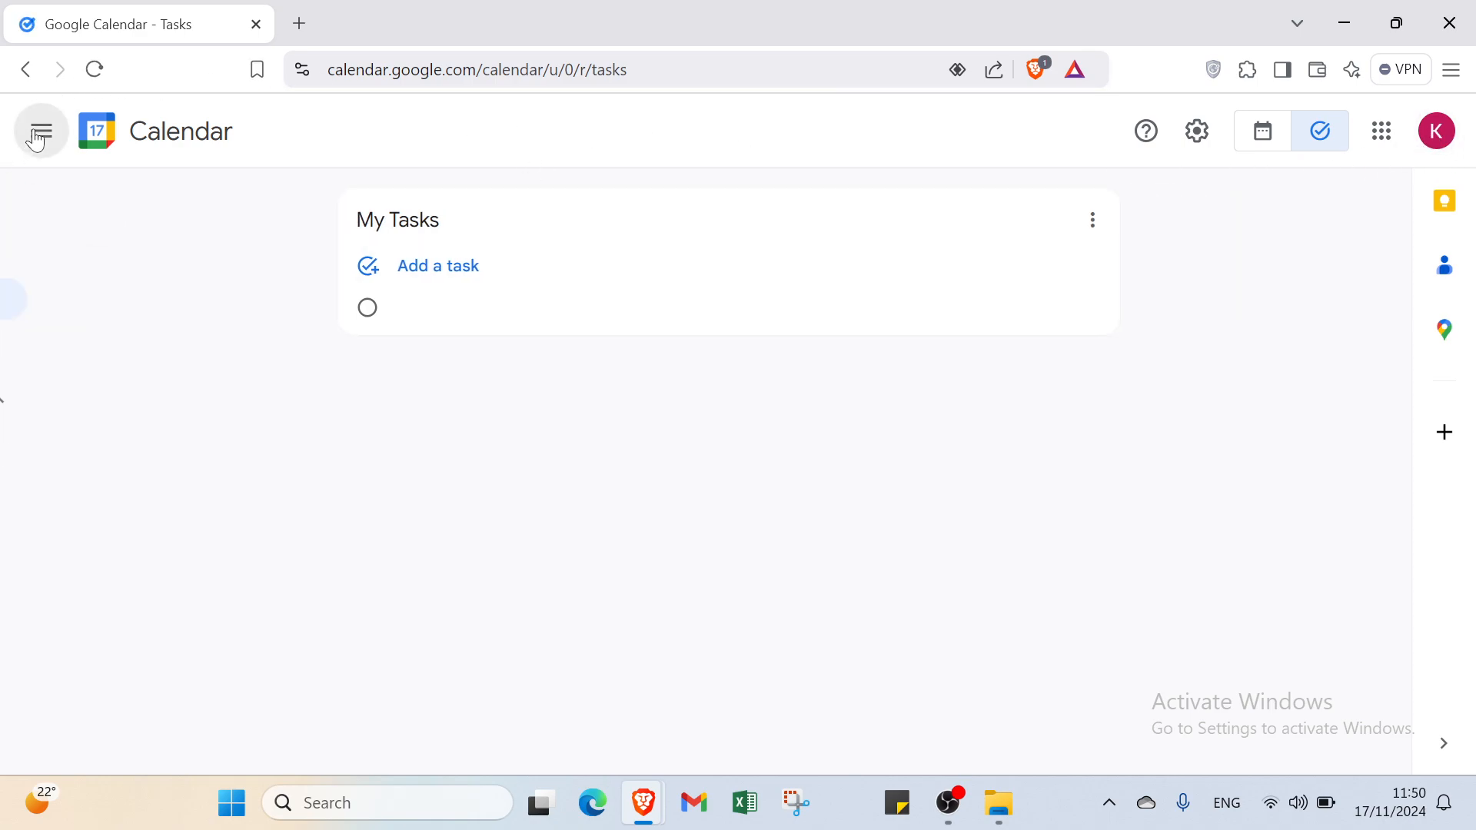
left_click(36, 138)
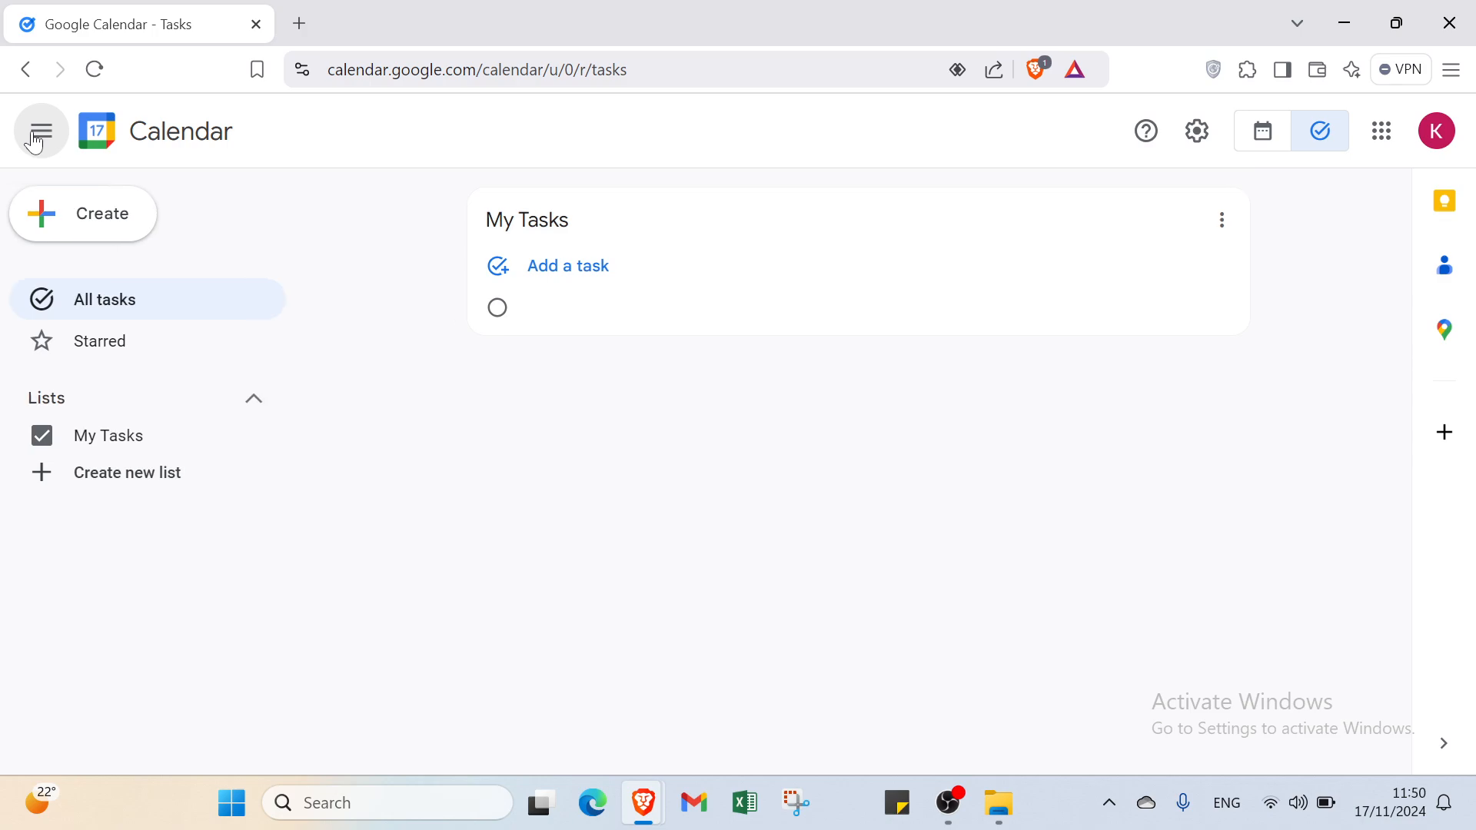
left_click(1381, 138)
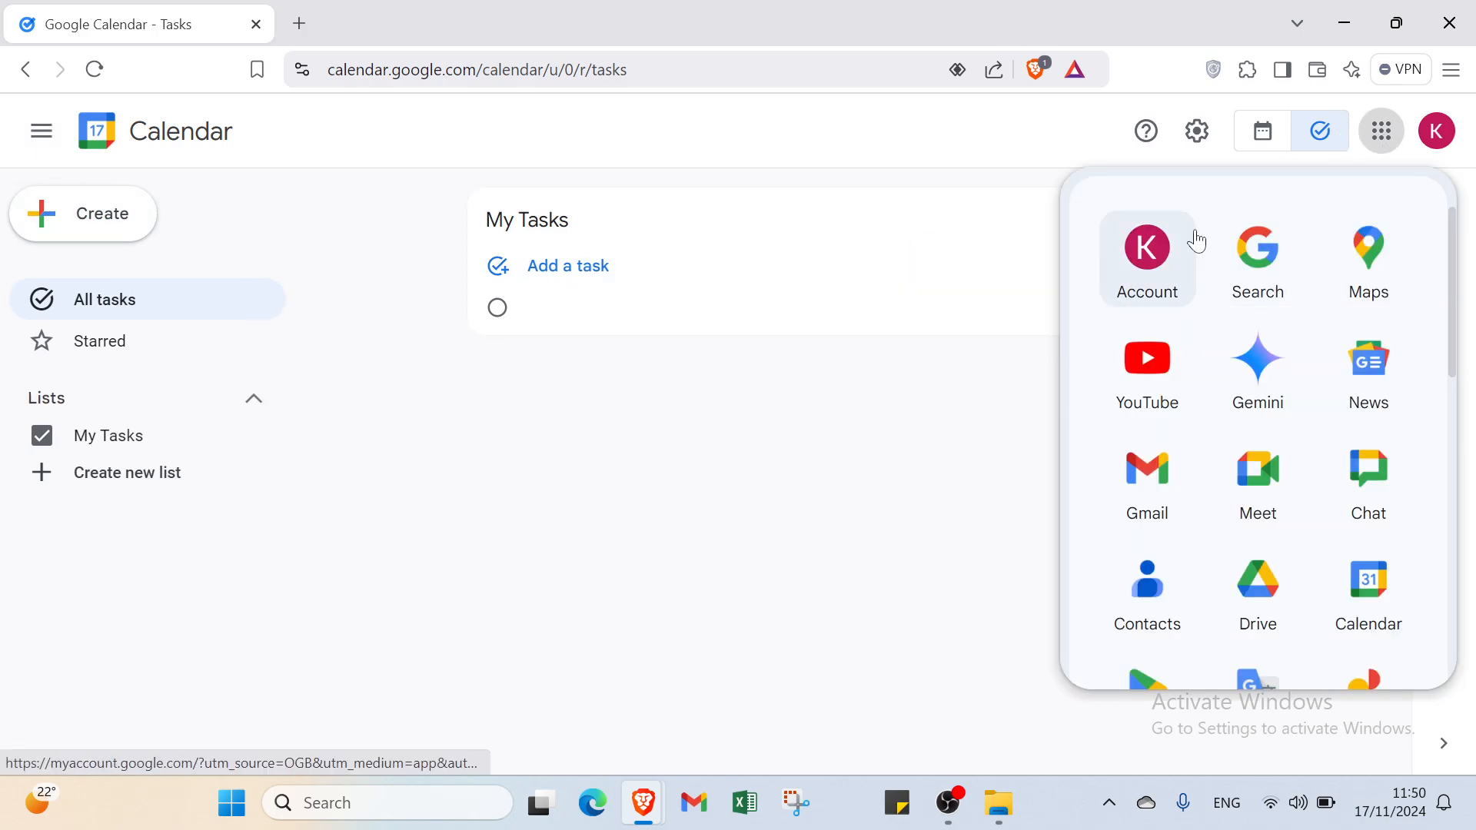
scroll(1331, 455, "down", 1)
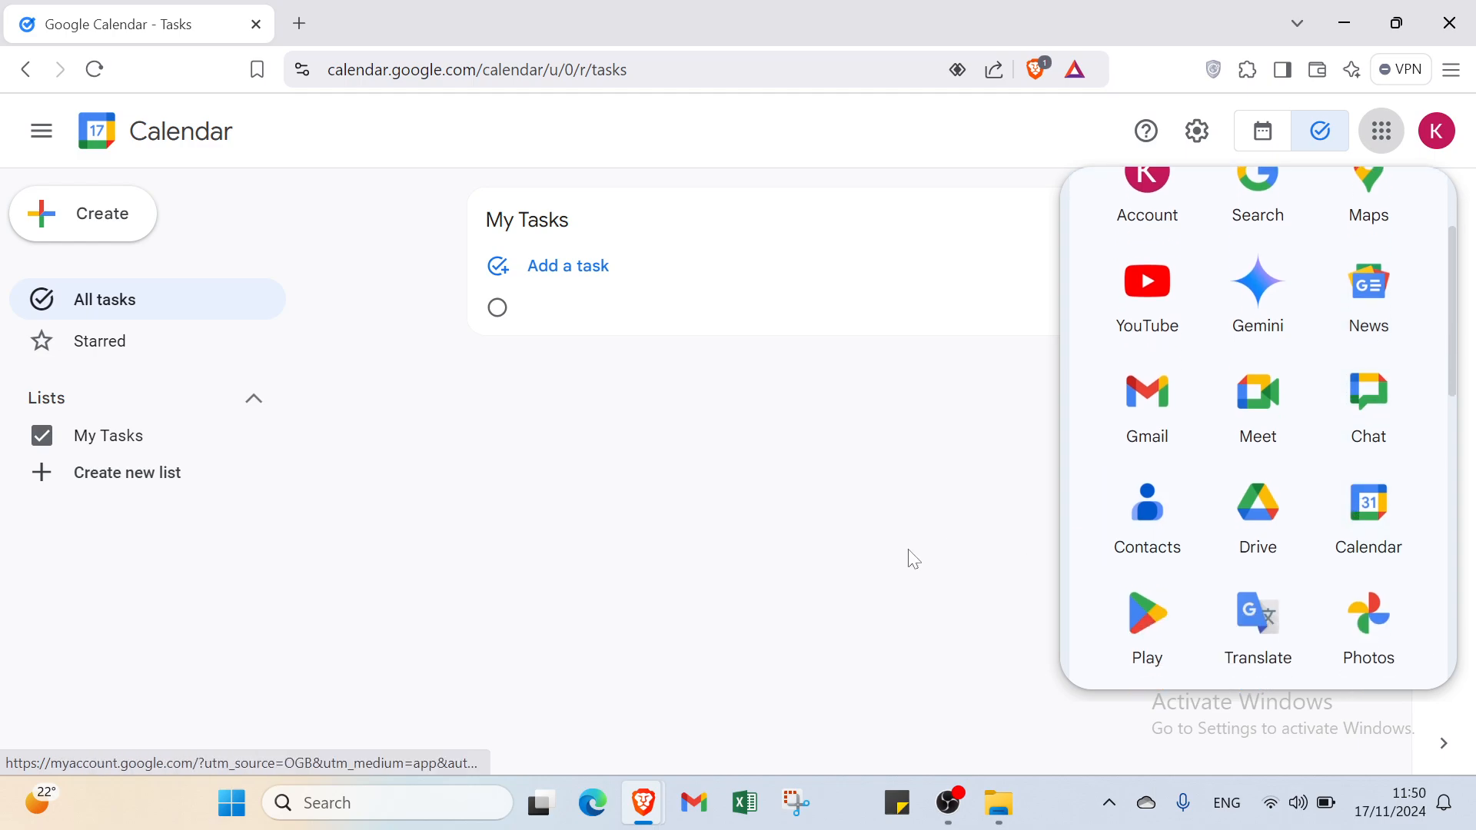
left_click(867, 573)
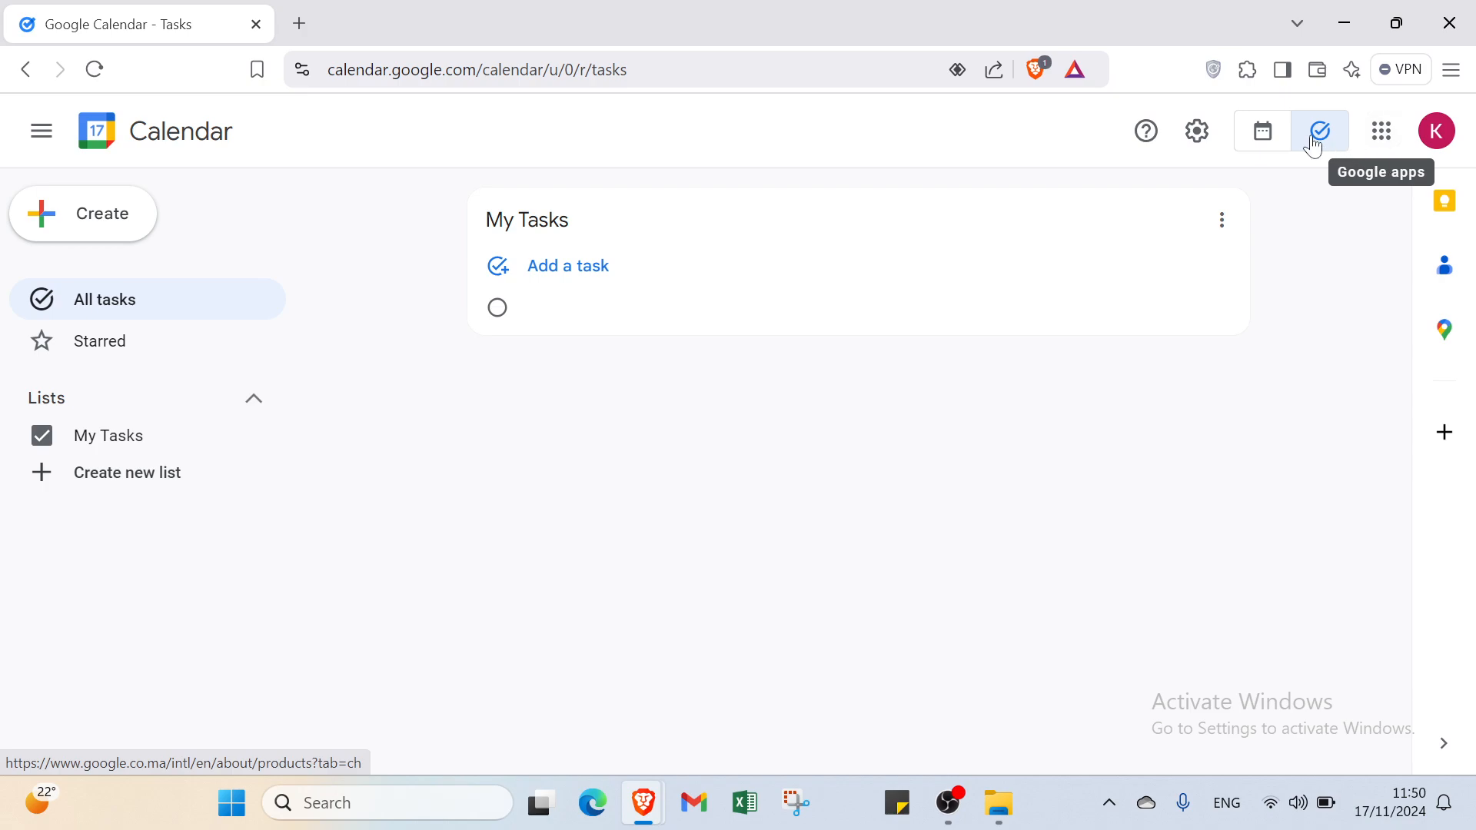
left_click(1264, 137)
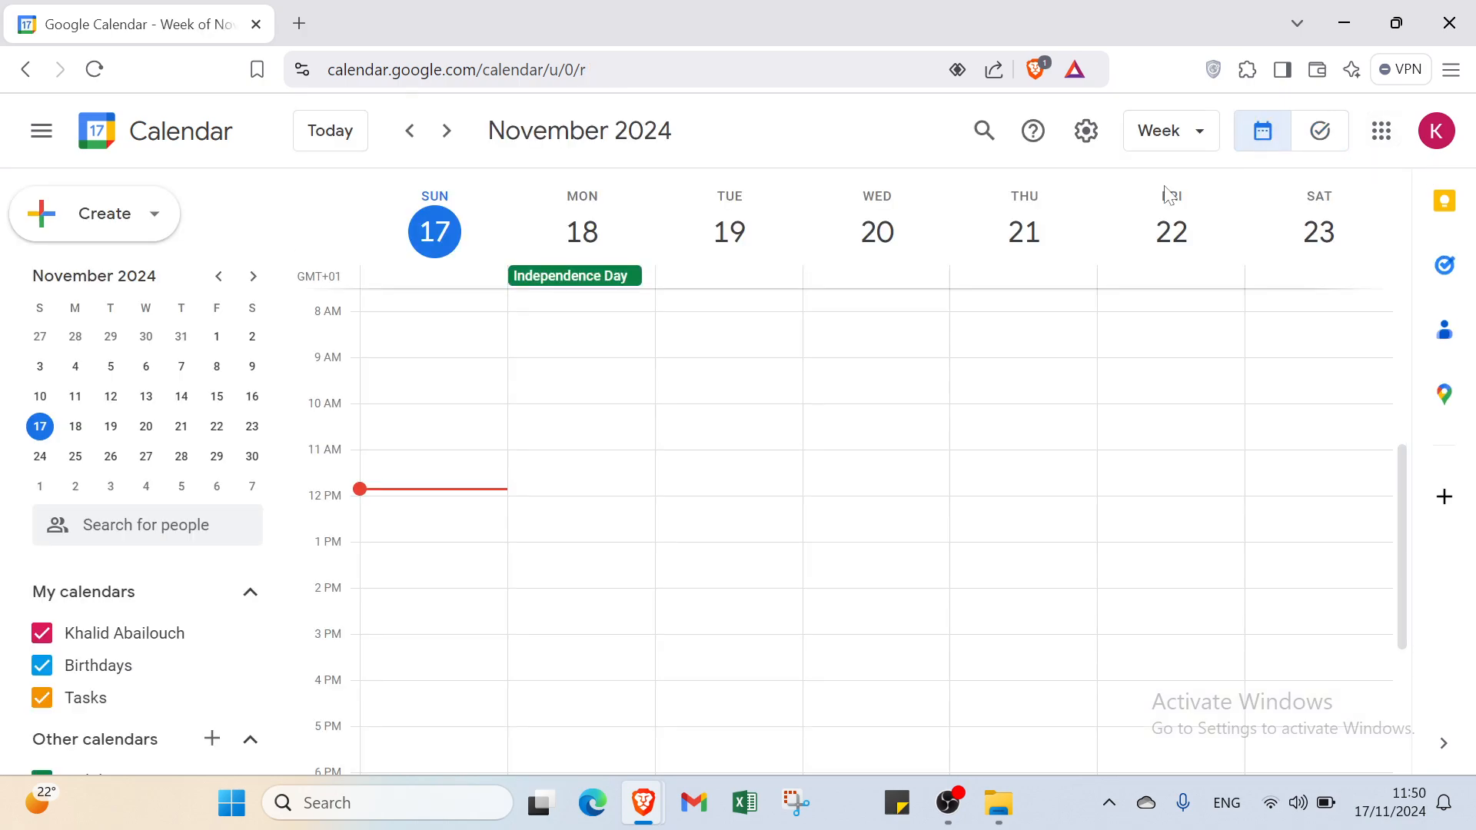
left_click(1343, 147)
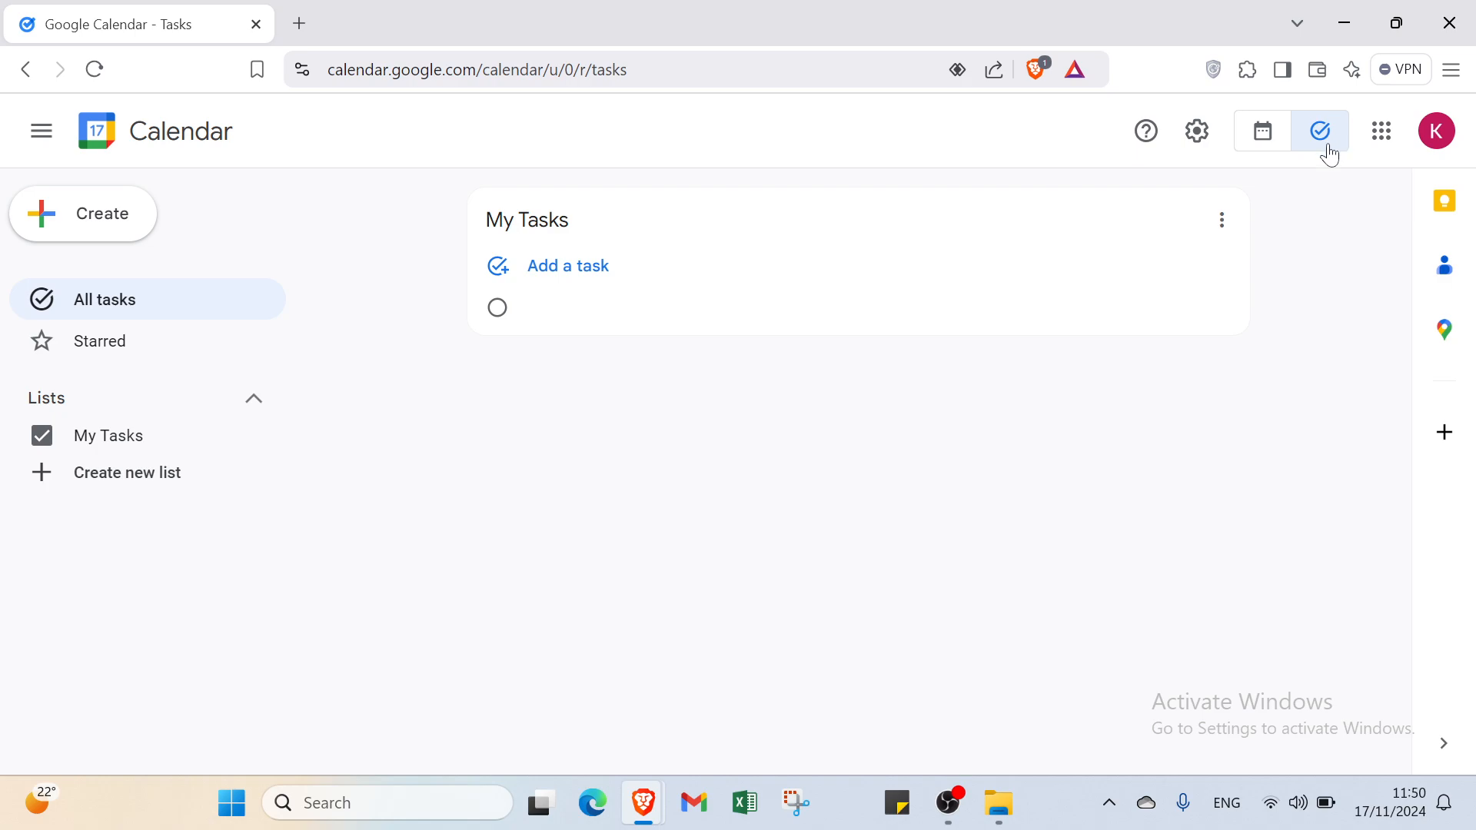
left_click(304, 25)
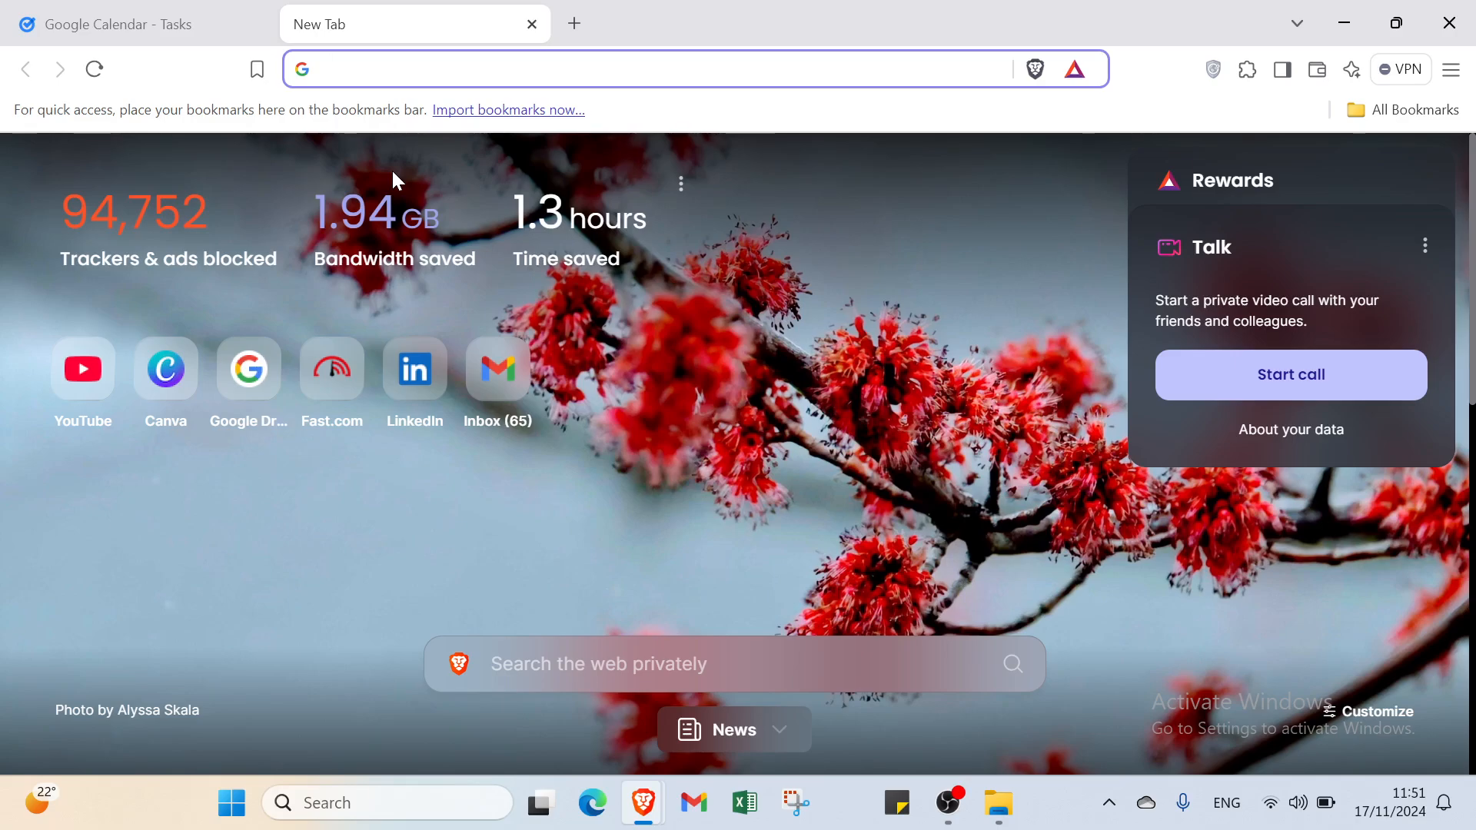
left_click(166, 15)
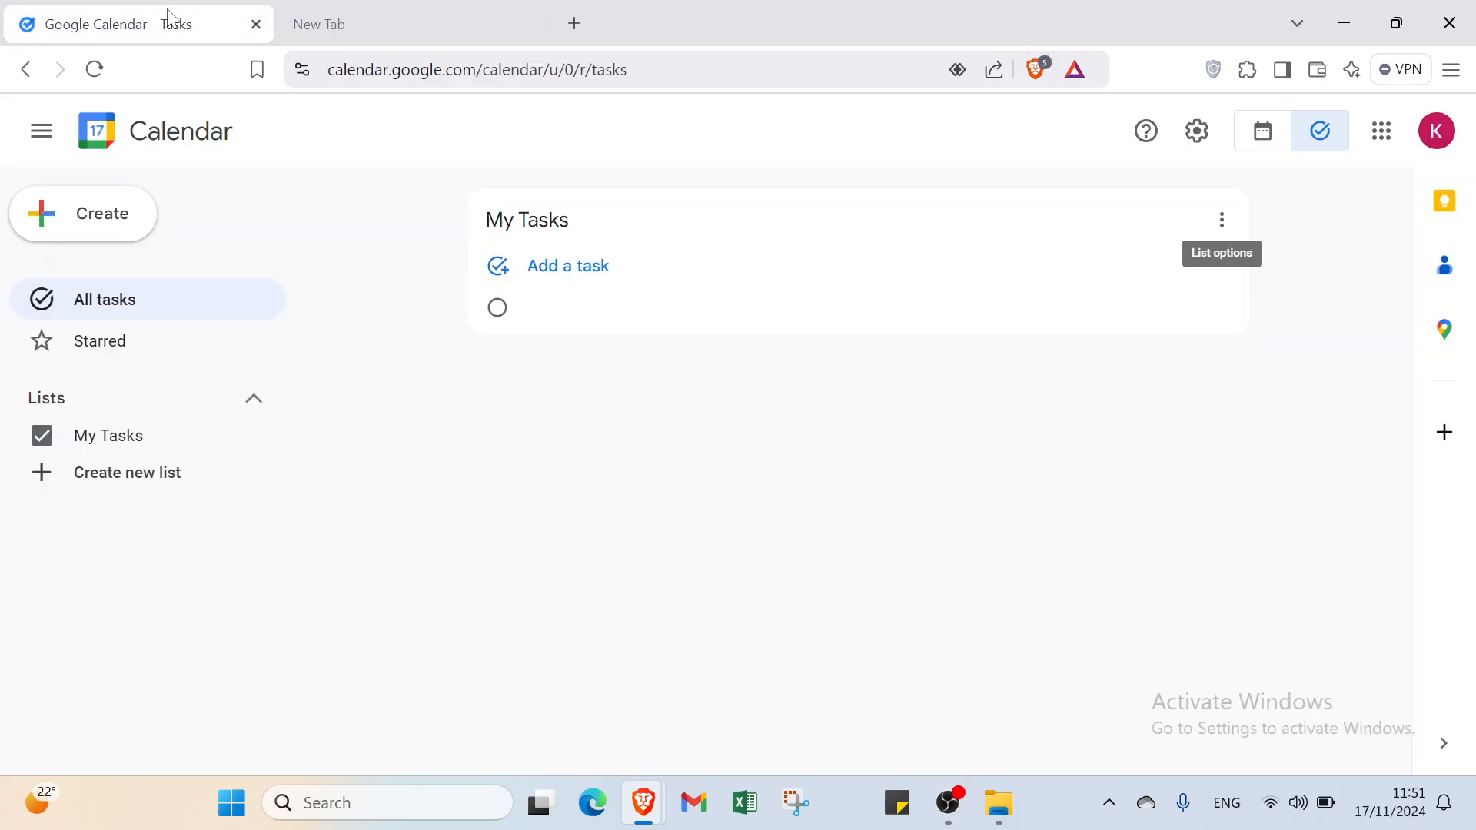
Start a new task titled "task 1" and set its date to November 19
left_click(120, 225)
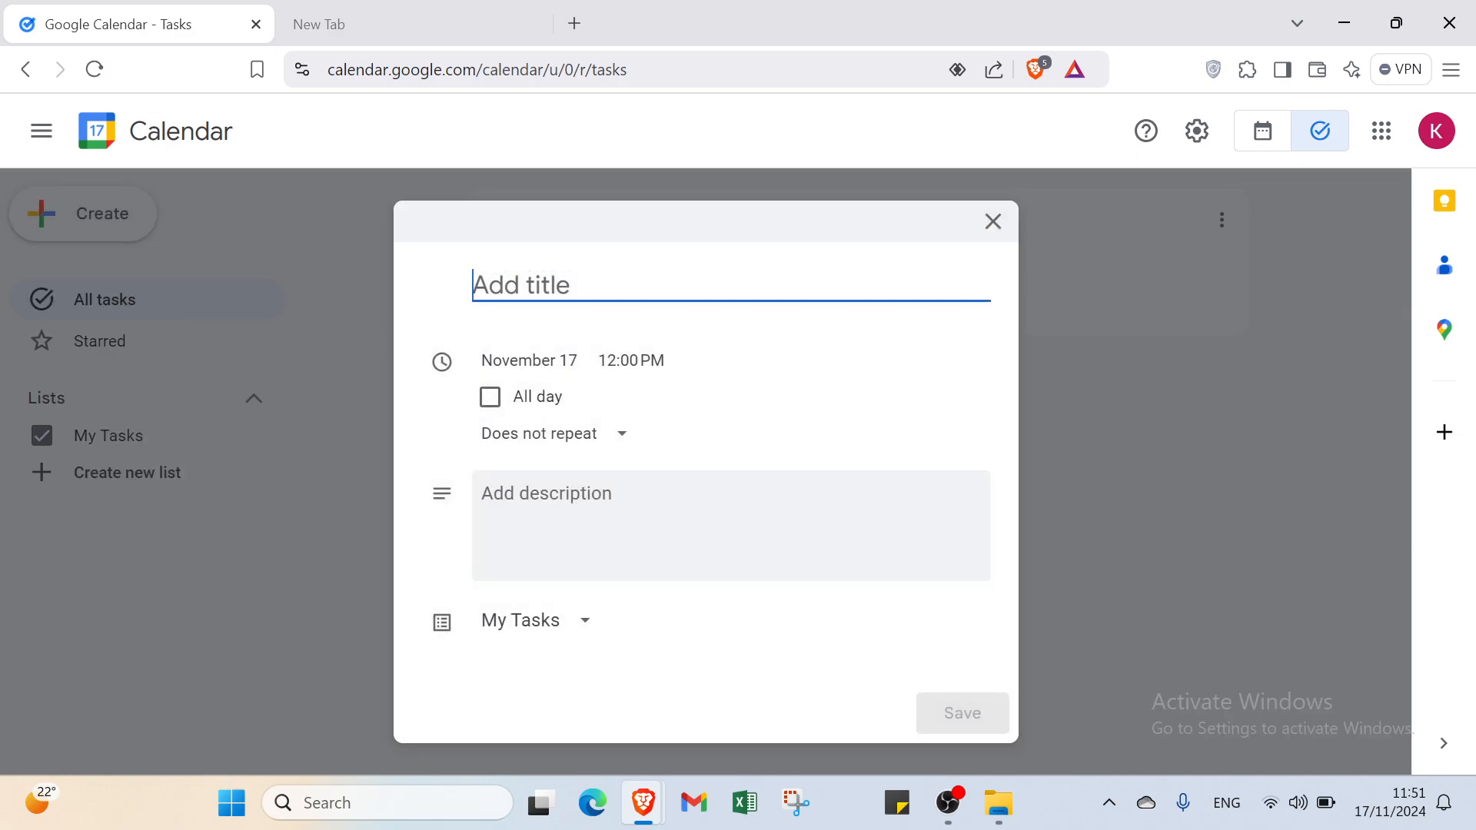
type("task 1")
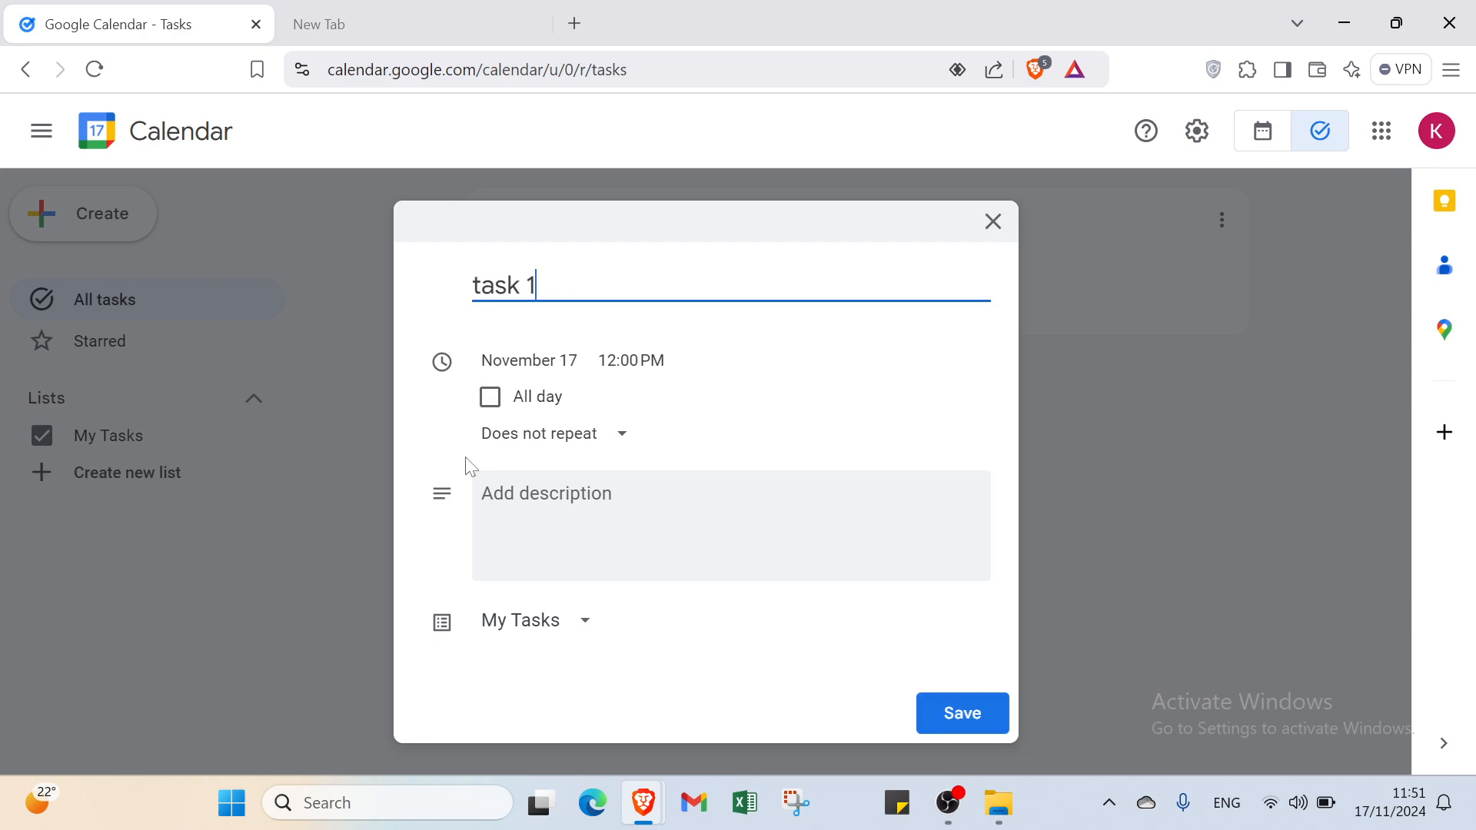
left_click(528, 361)
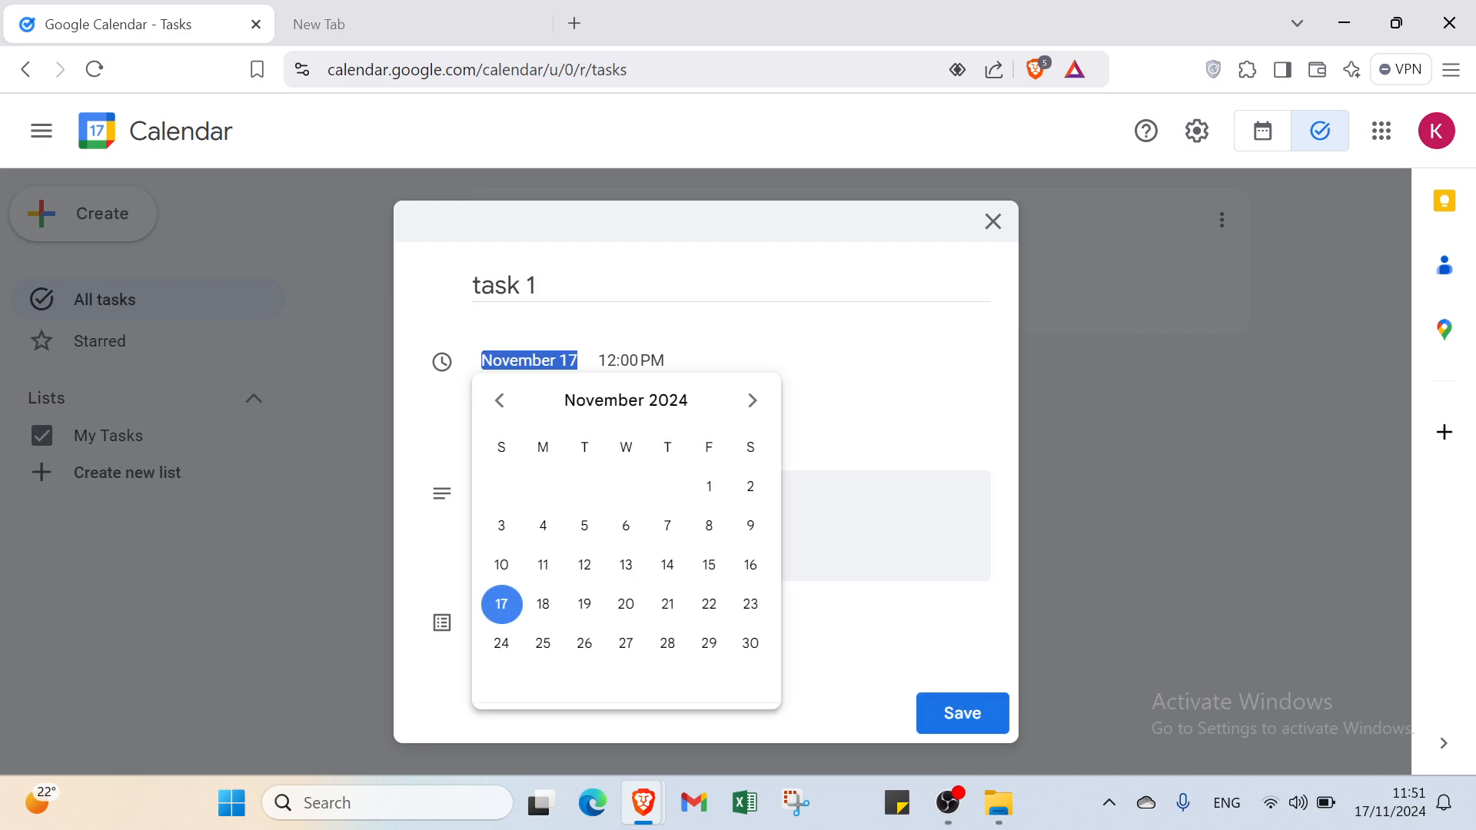
left_click(595, 620)
left_click(595, 619)
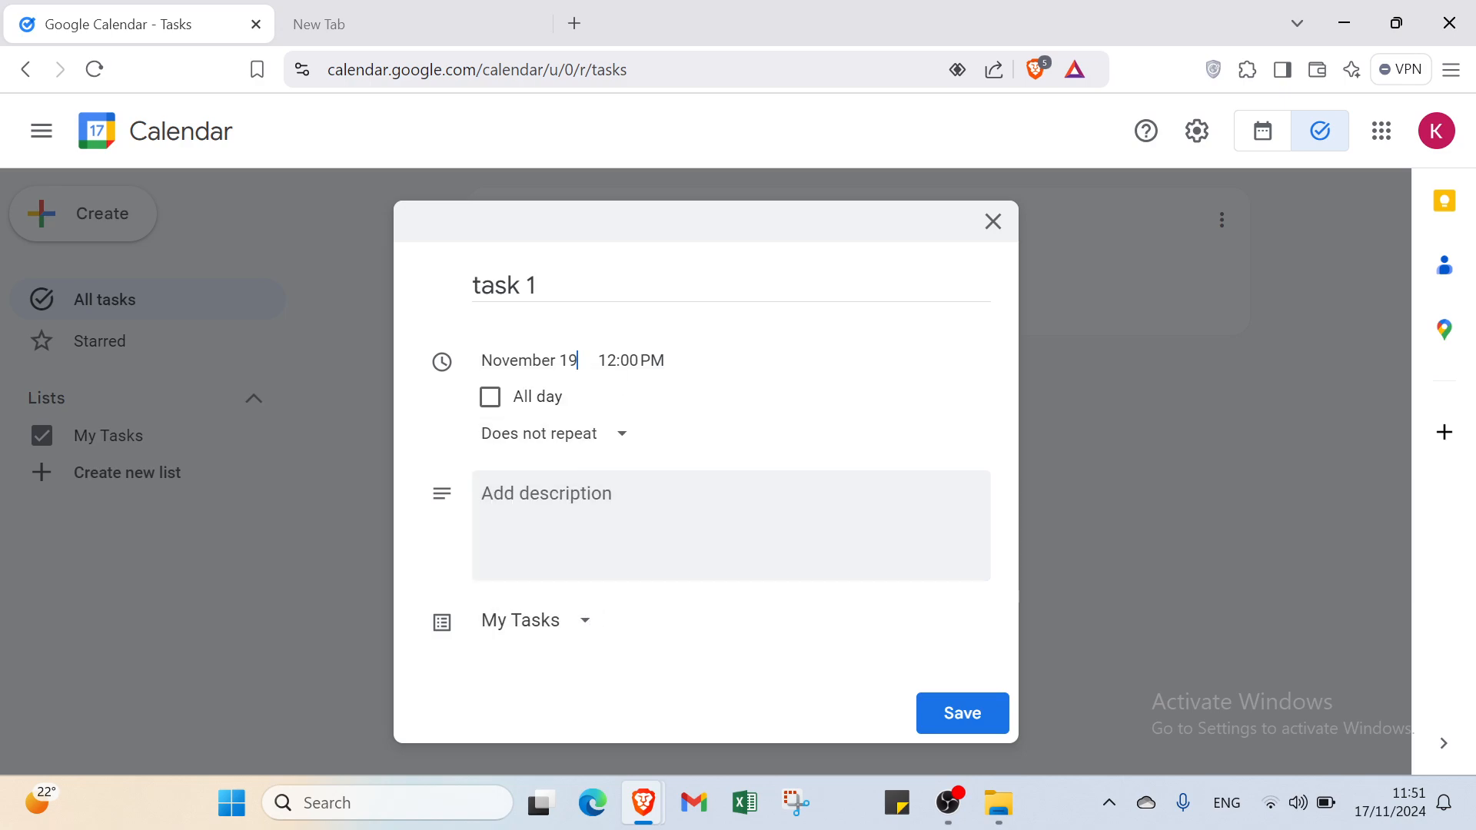
Set the time of the new task to 2:00 PM and mark the task as all day
left_click(631, 361)
scroll(662, 524, "down", 2)
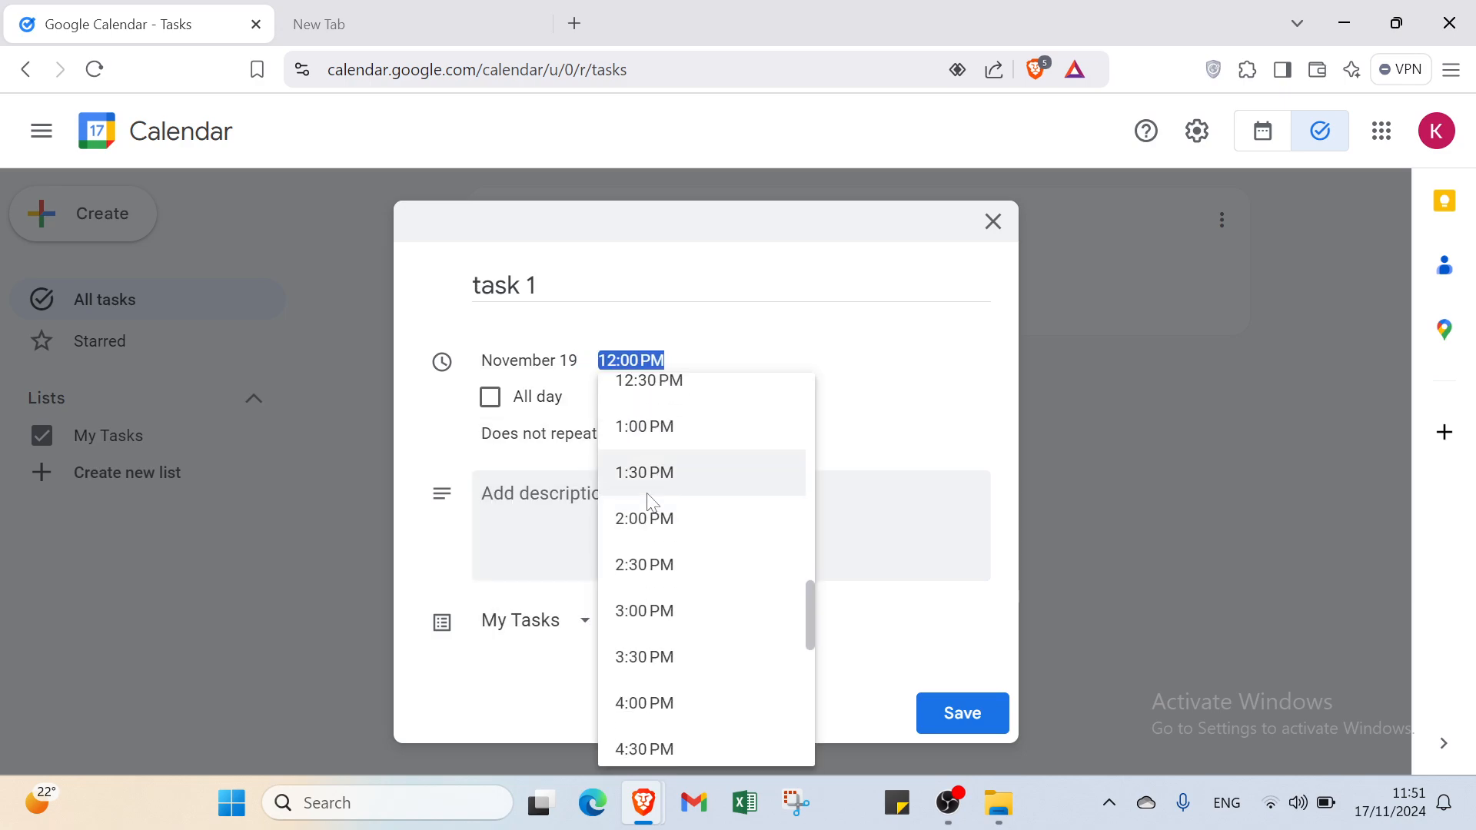
left_click(644, 520)
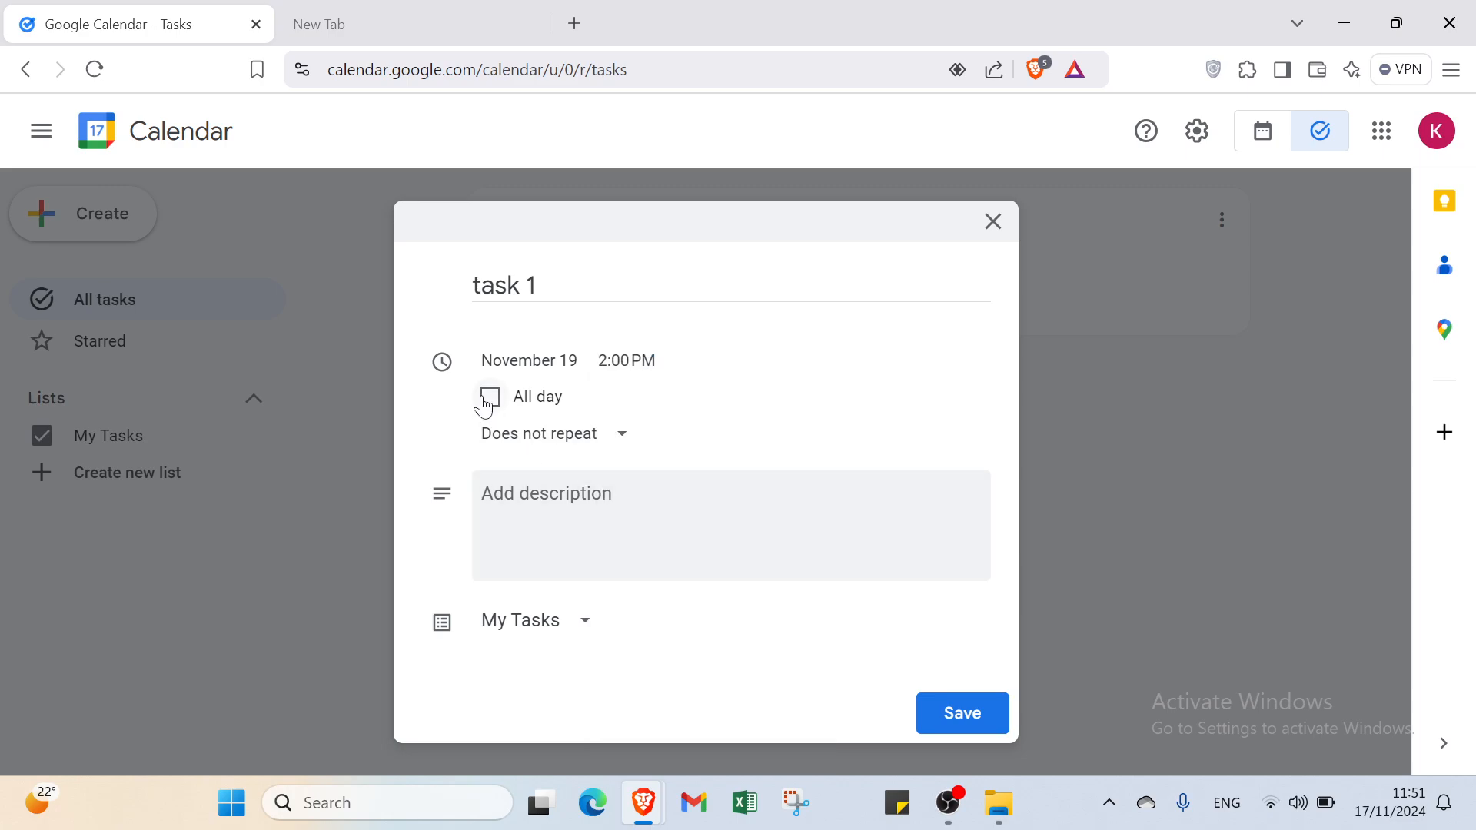
left_click(486, 400)
Try the Daily, Weekly on Sunday, Monthly on day 17 and Annually on November 17 repeat options for the task
left_click(578, 438)
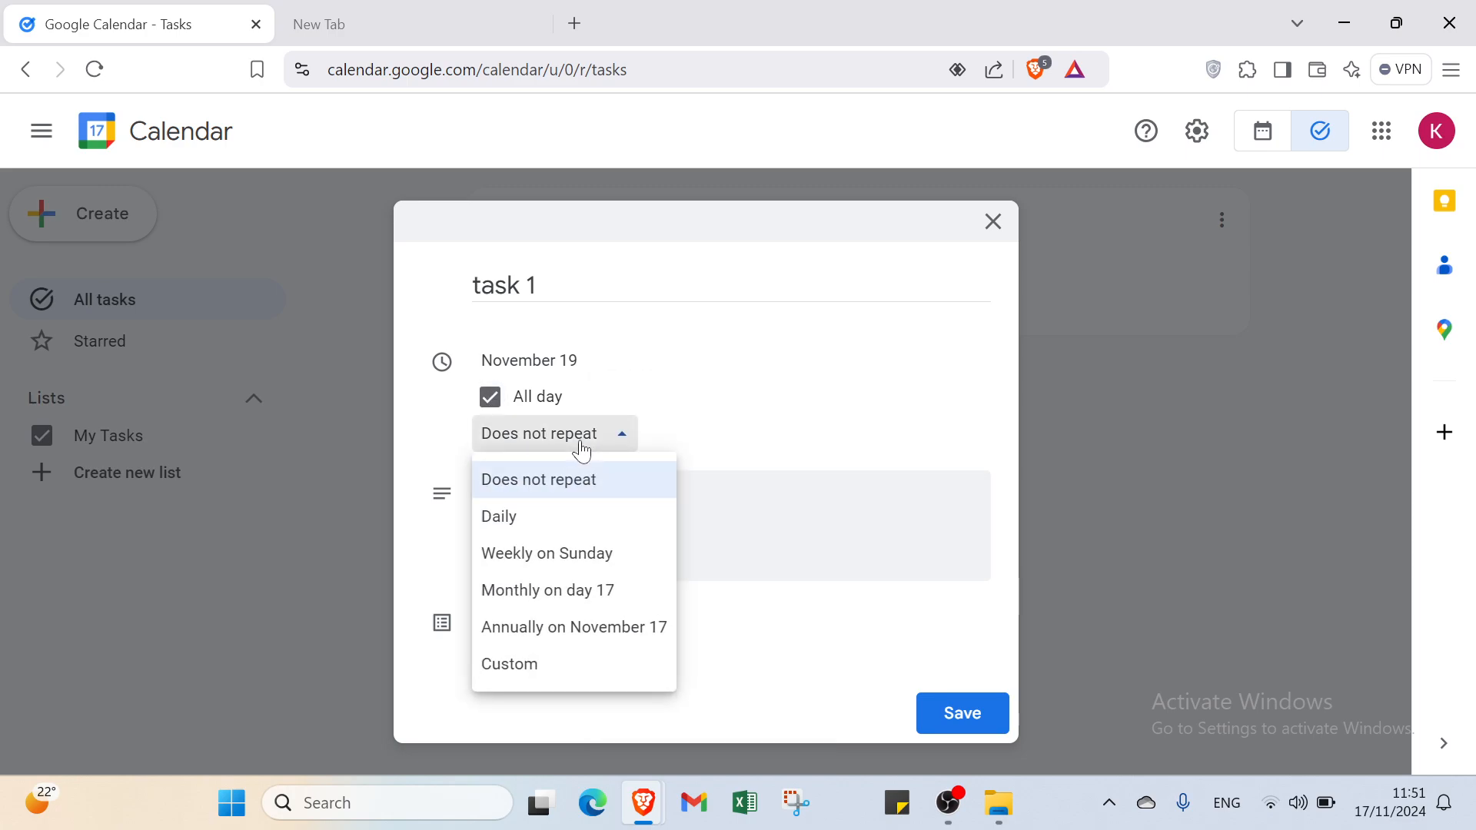
left_click(556, 521)
left_click(542, 435)
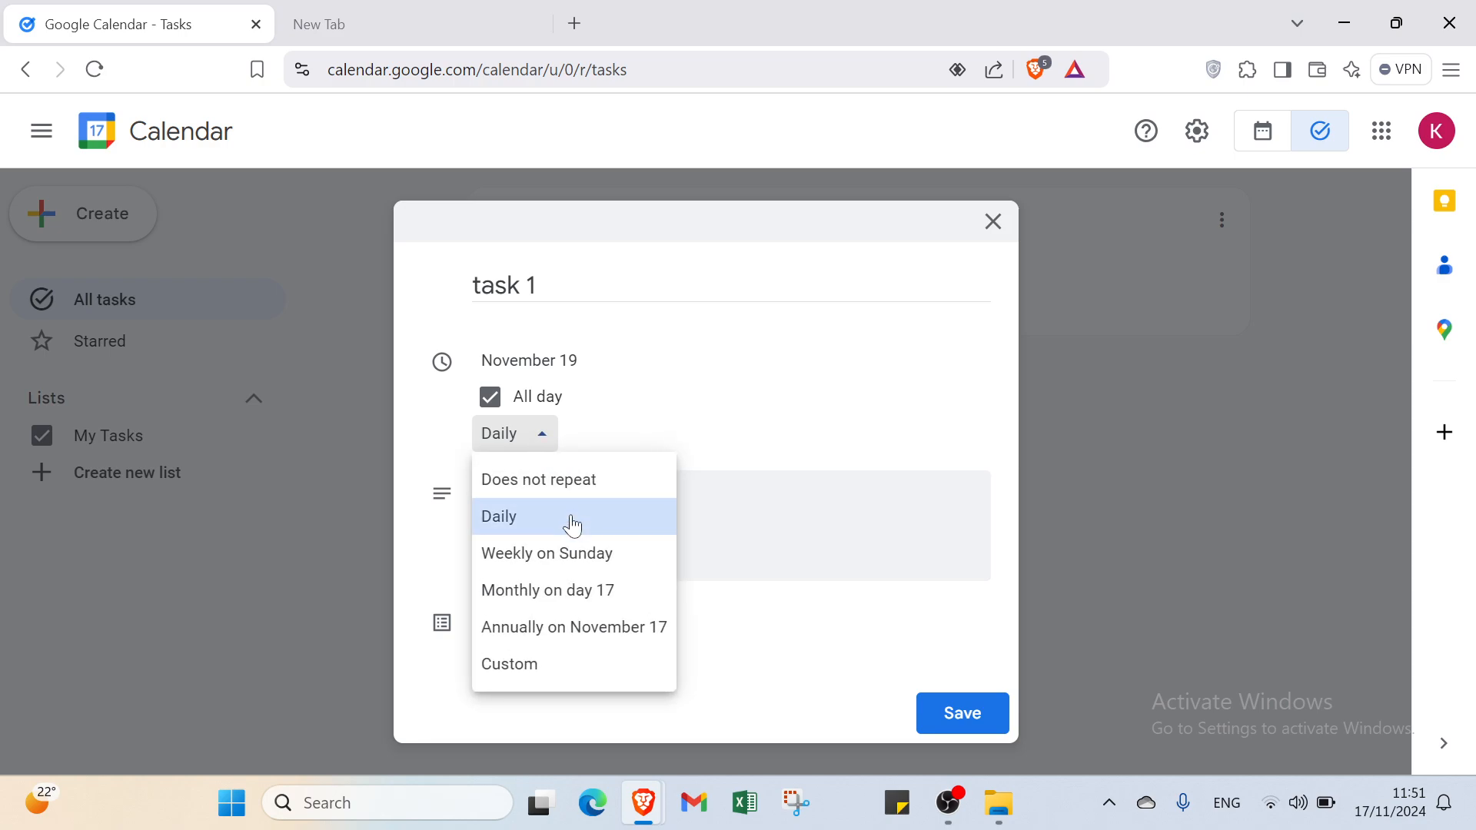
left_click(569, 567)
left_click(550, 437)
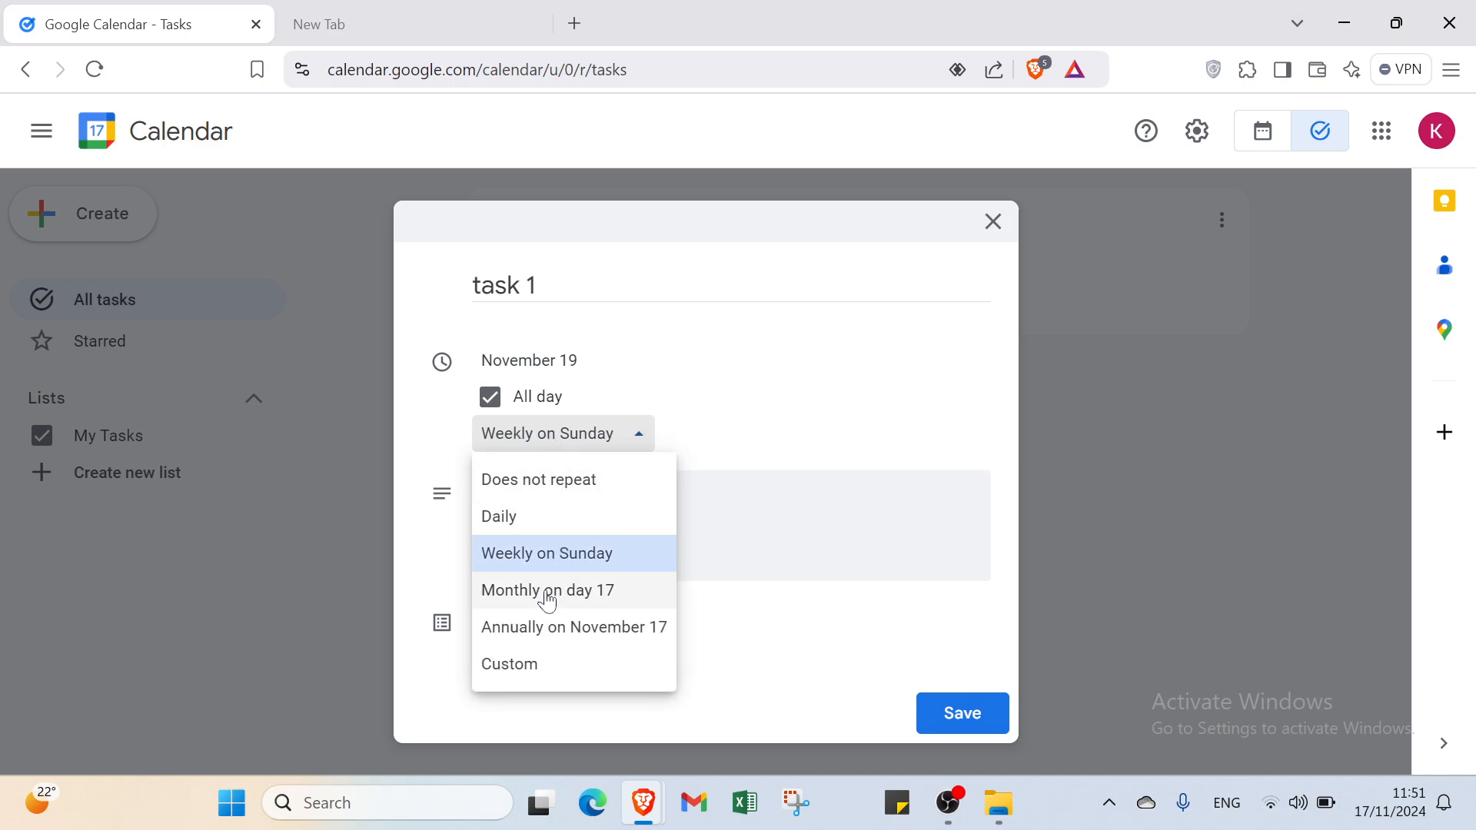
left_click(548, 592)
left_click(556, 440)
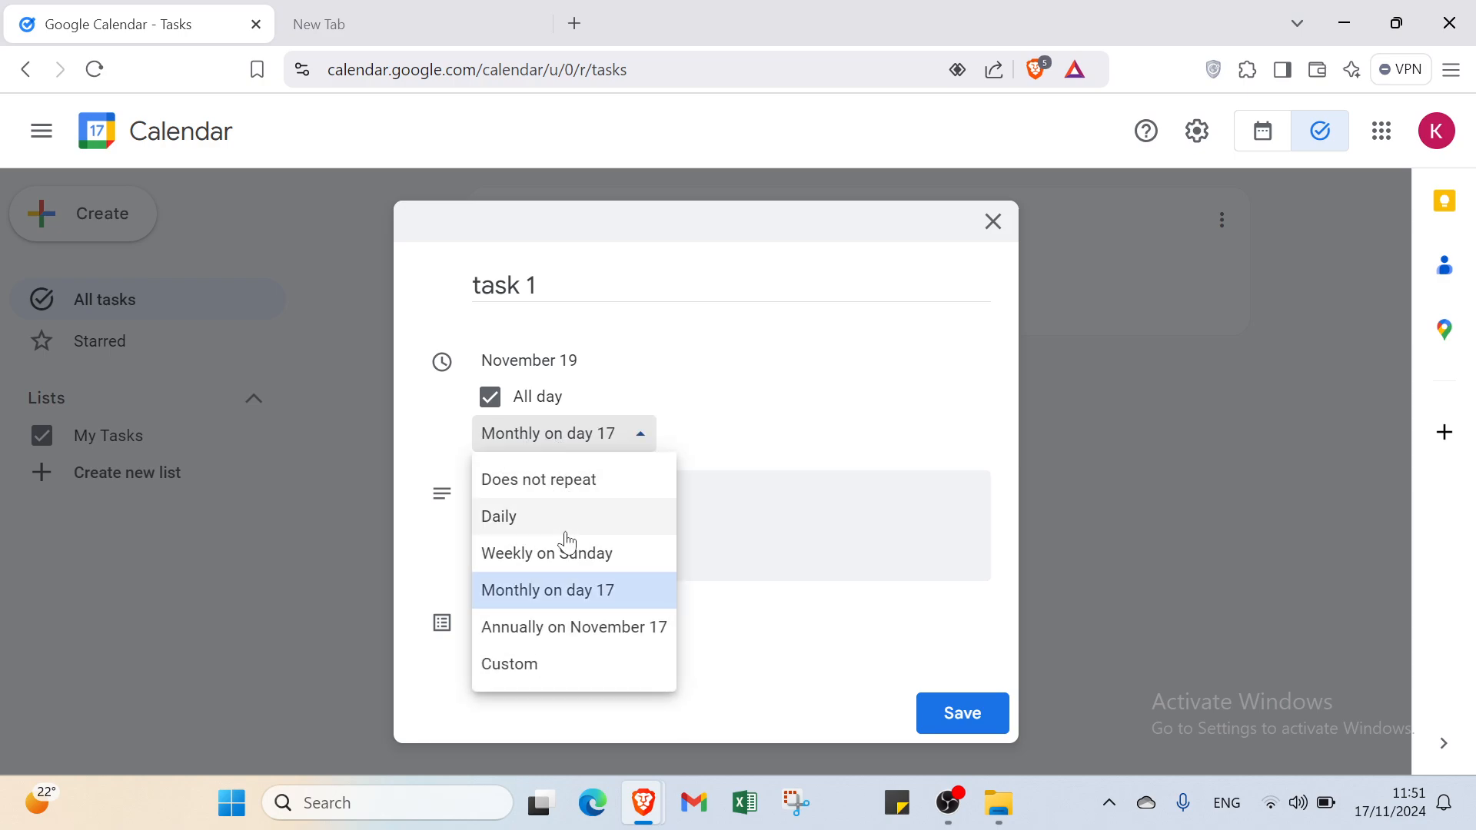
left_click(554, 627)
Choose a custom recurrence for the task and set its time to 5:30 PM
left_click(572, 445)
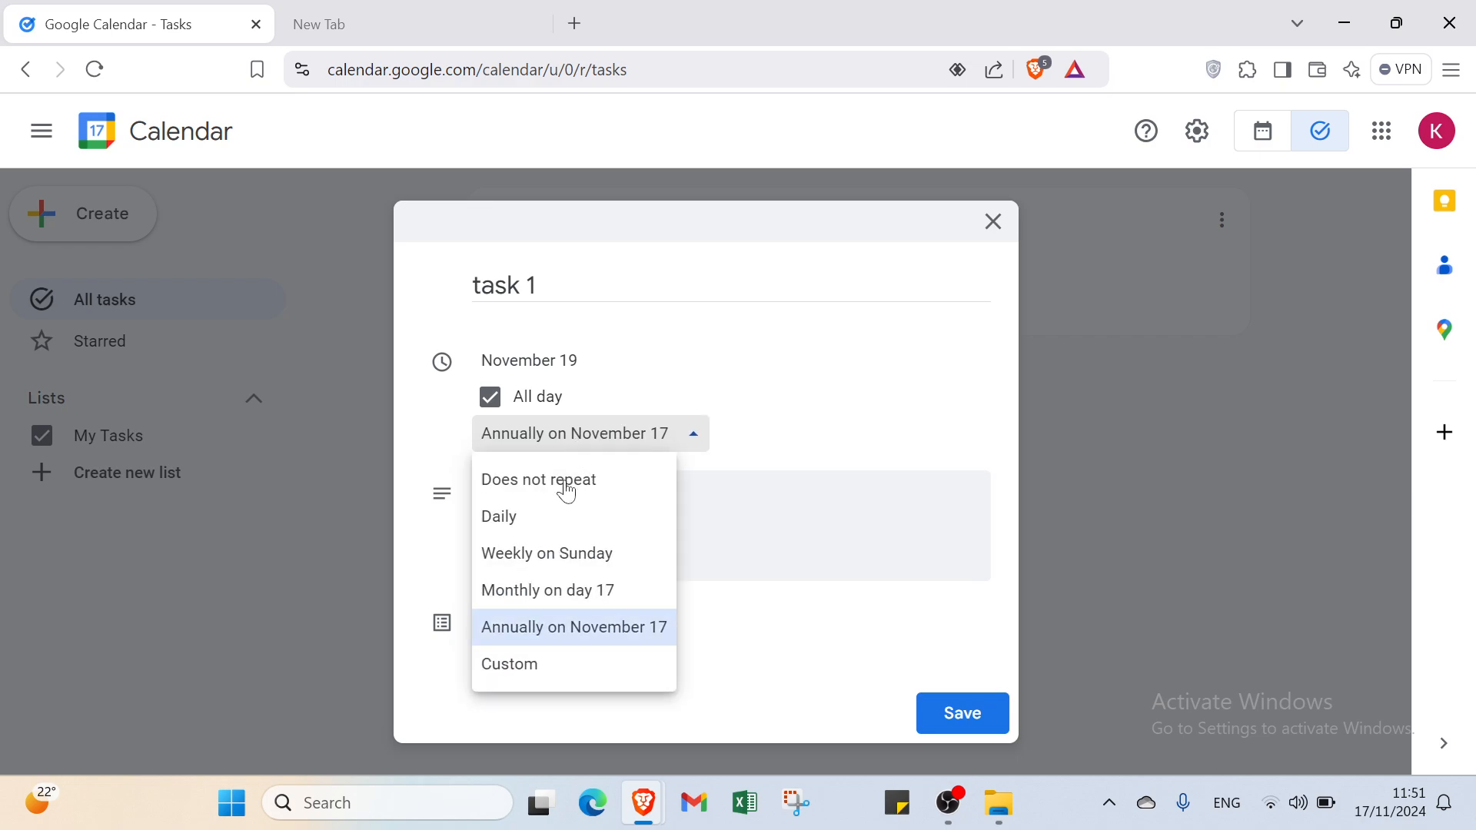
left_click(509, 668)
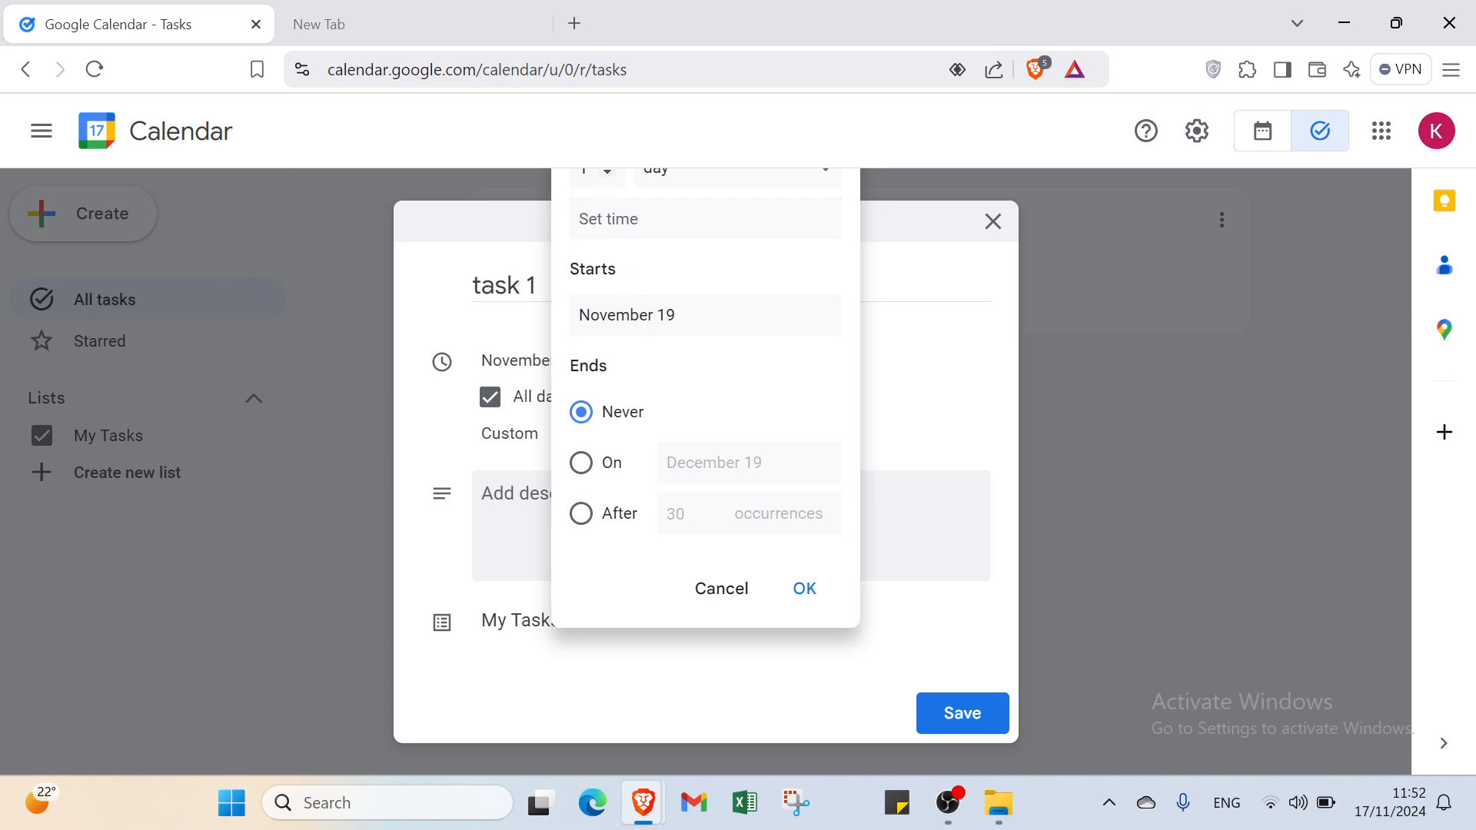
left_click(665, 183)
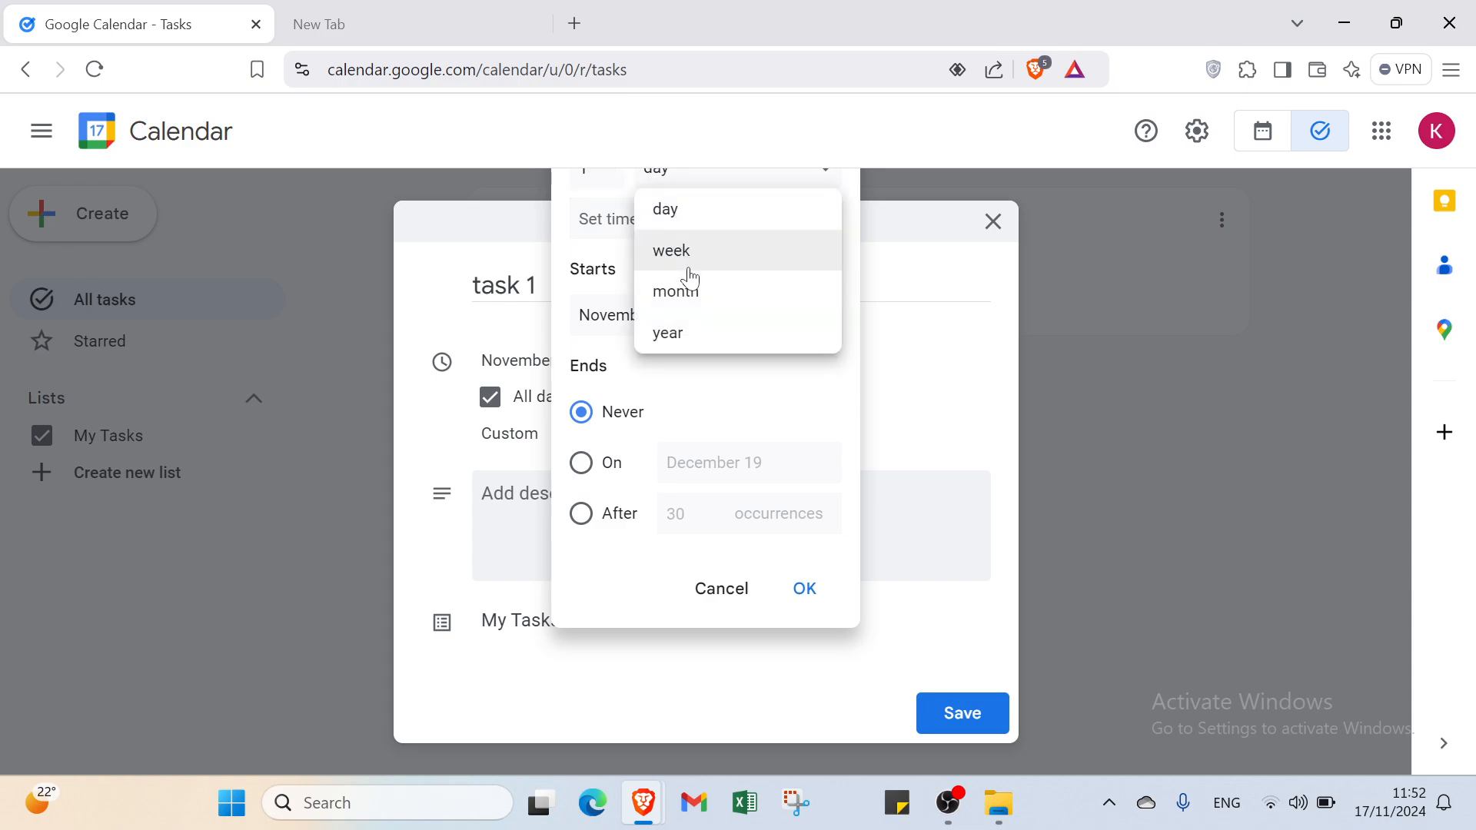
left_click(590, 315)
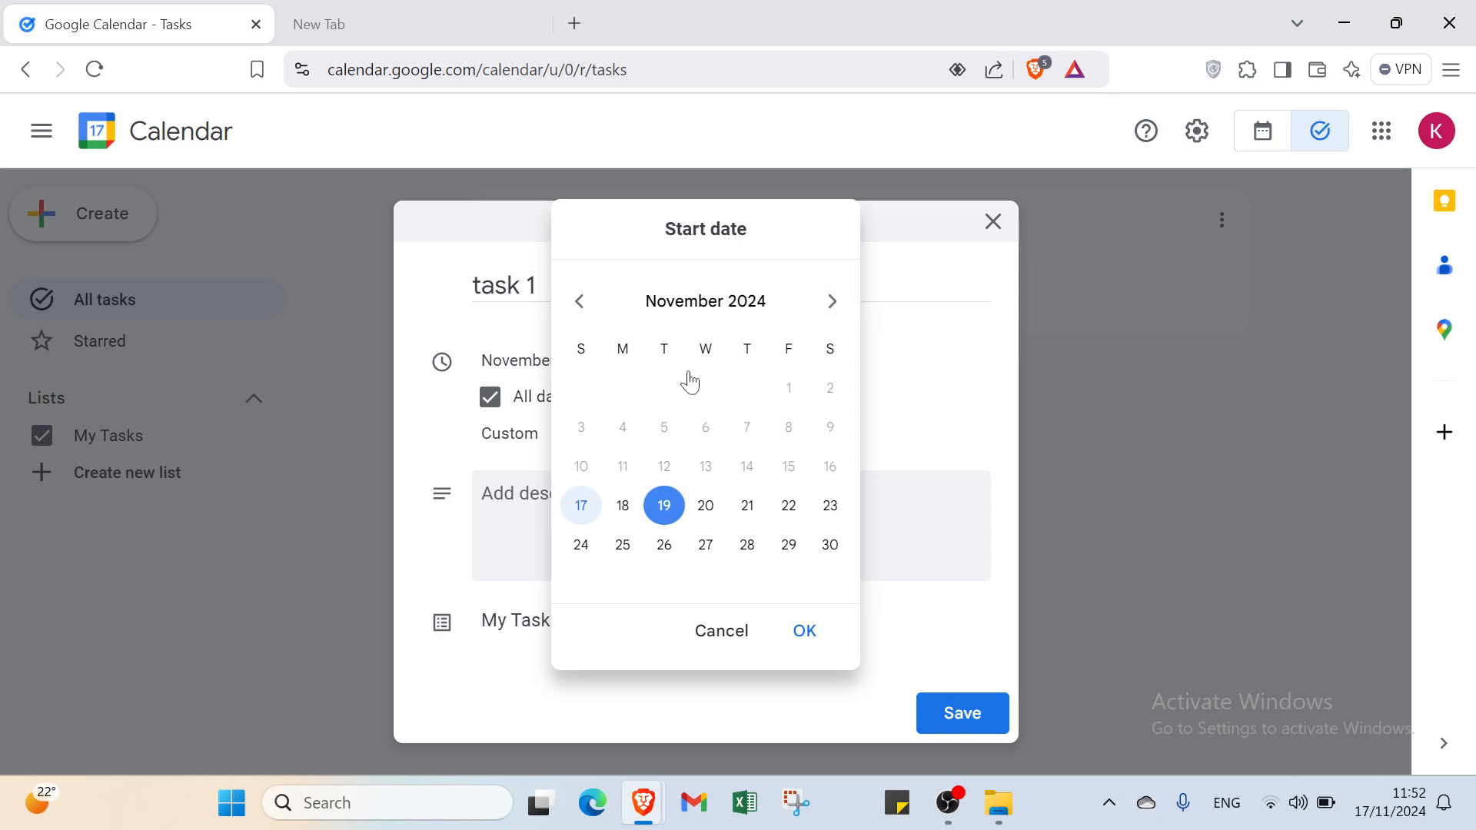
left_click(1009, 290)
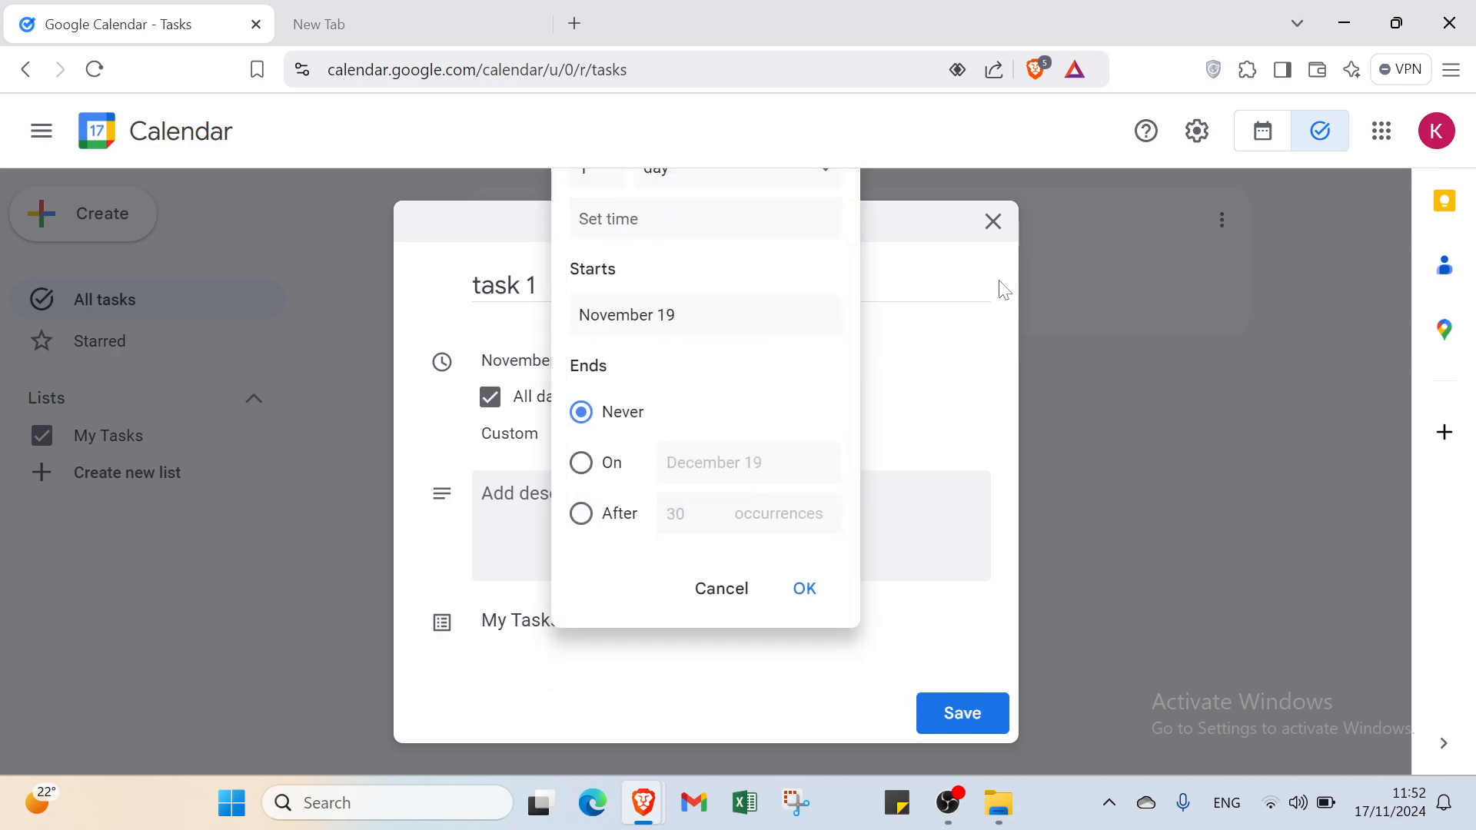
left_click(630, 219)
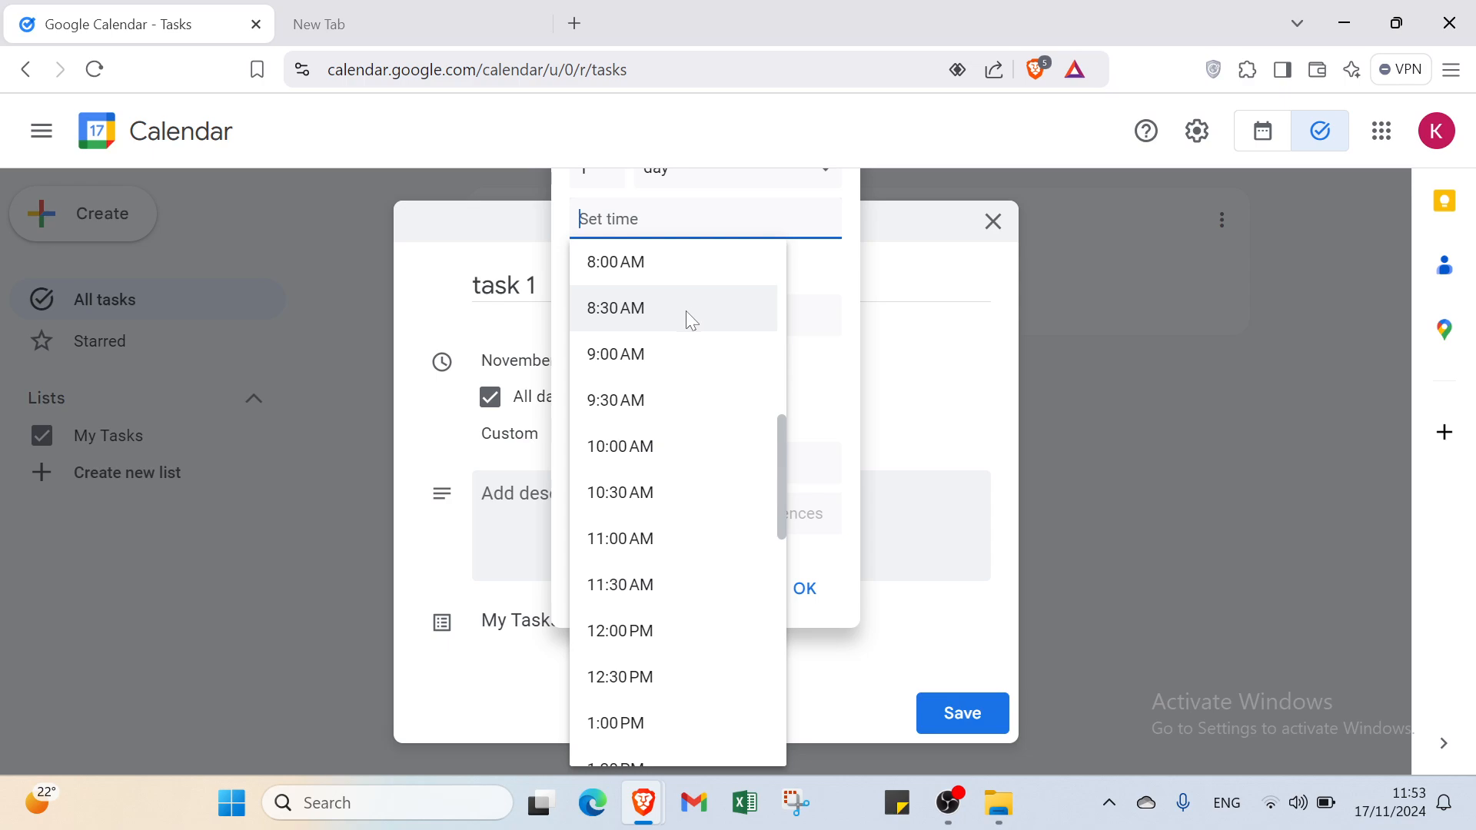
scroll(654, 430, "down", 9)
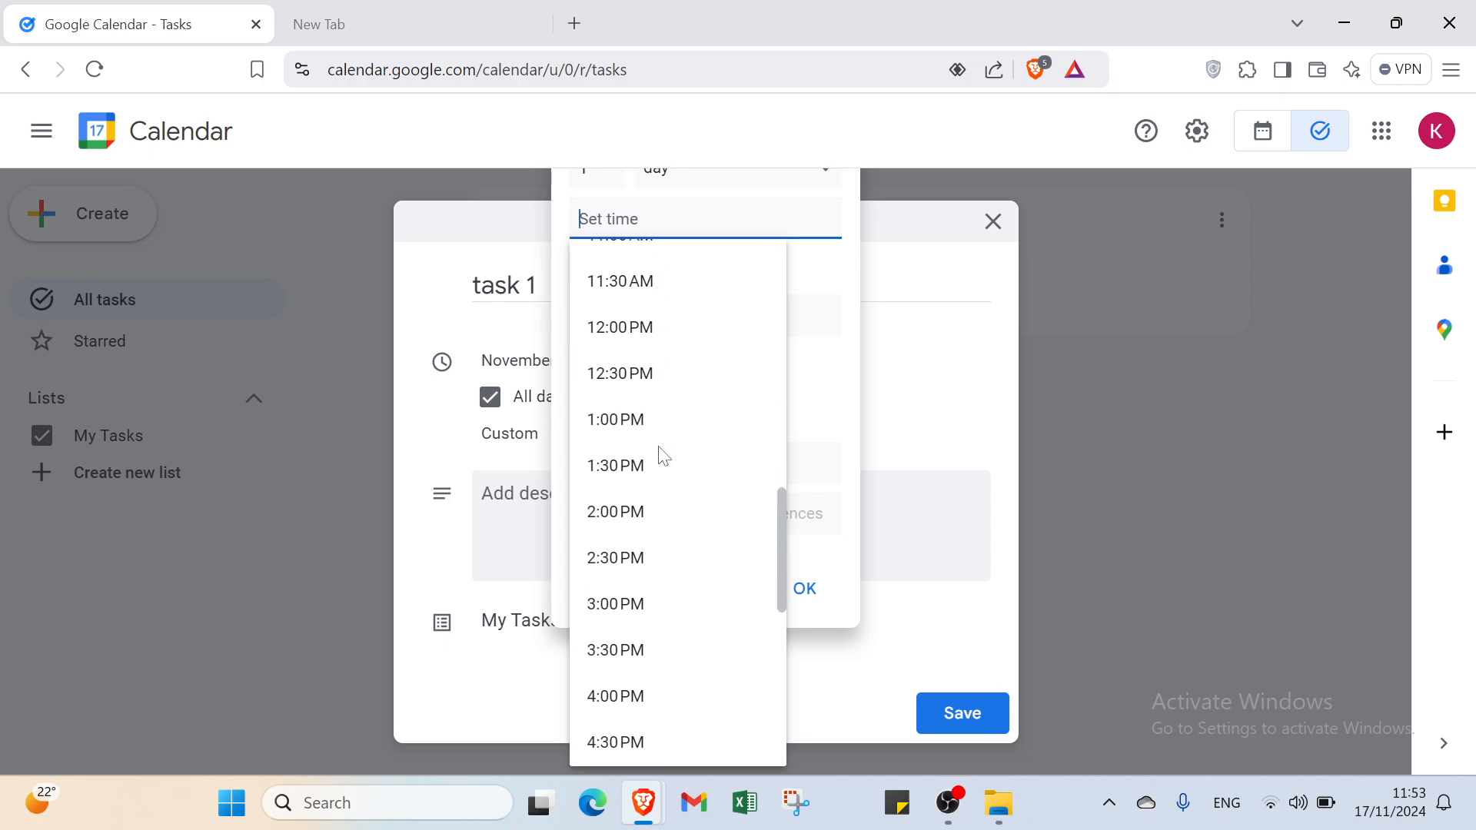
left_click(663, 452)
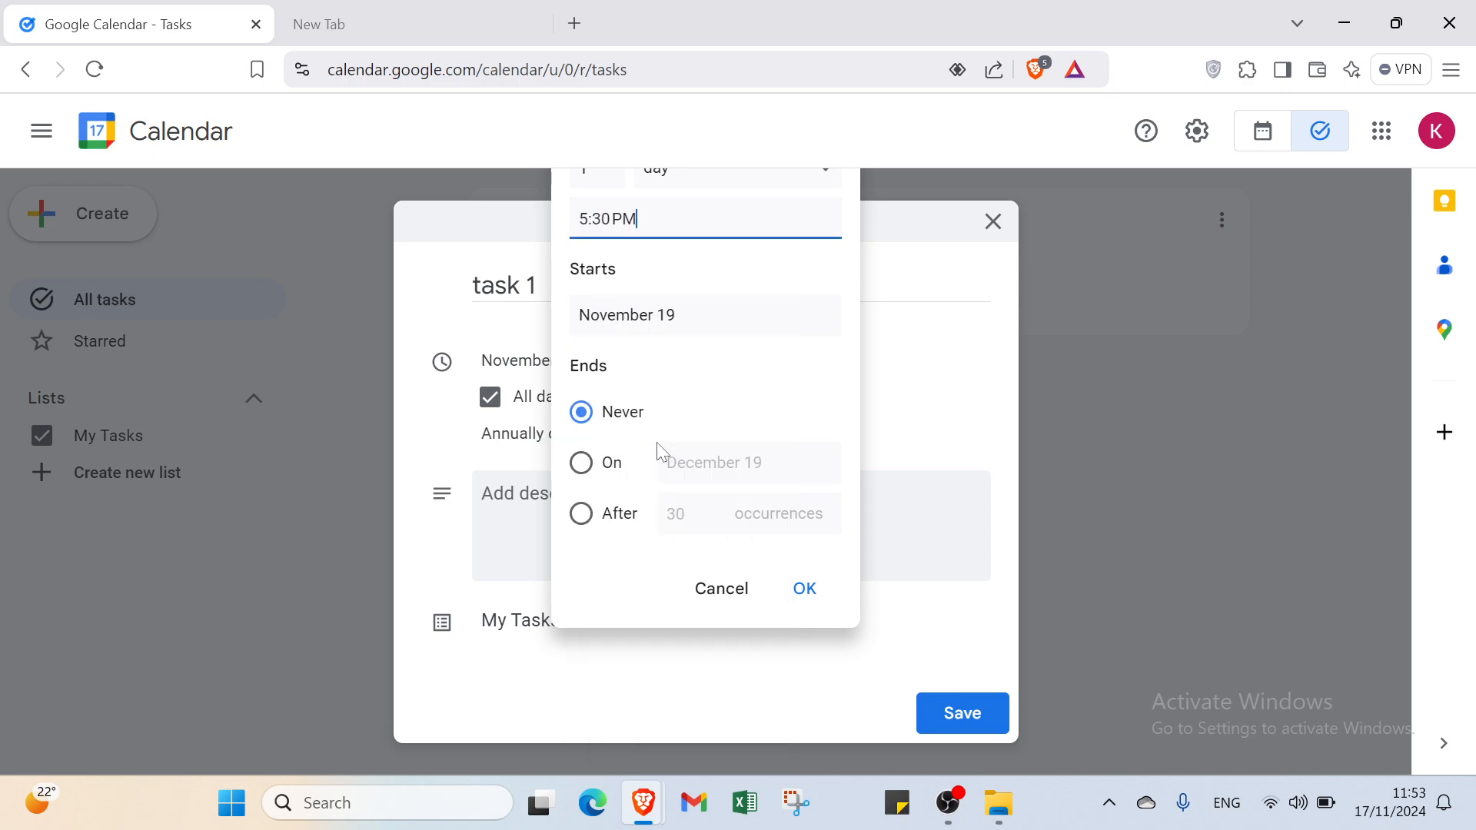
Set the start date of the custom recurrence to November 19
left_click(668, 324)
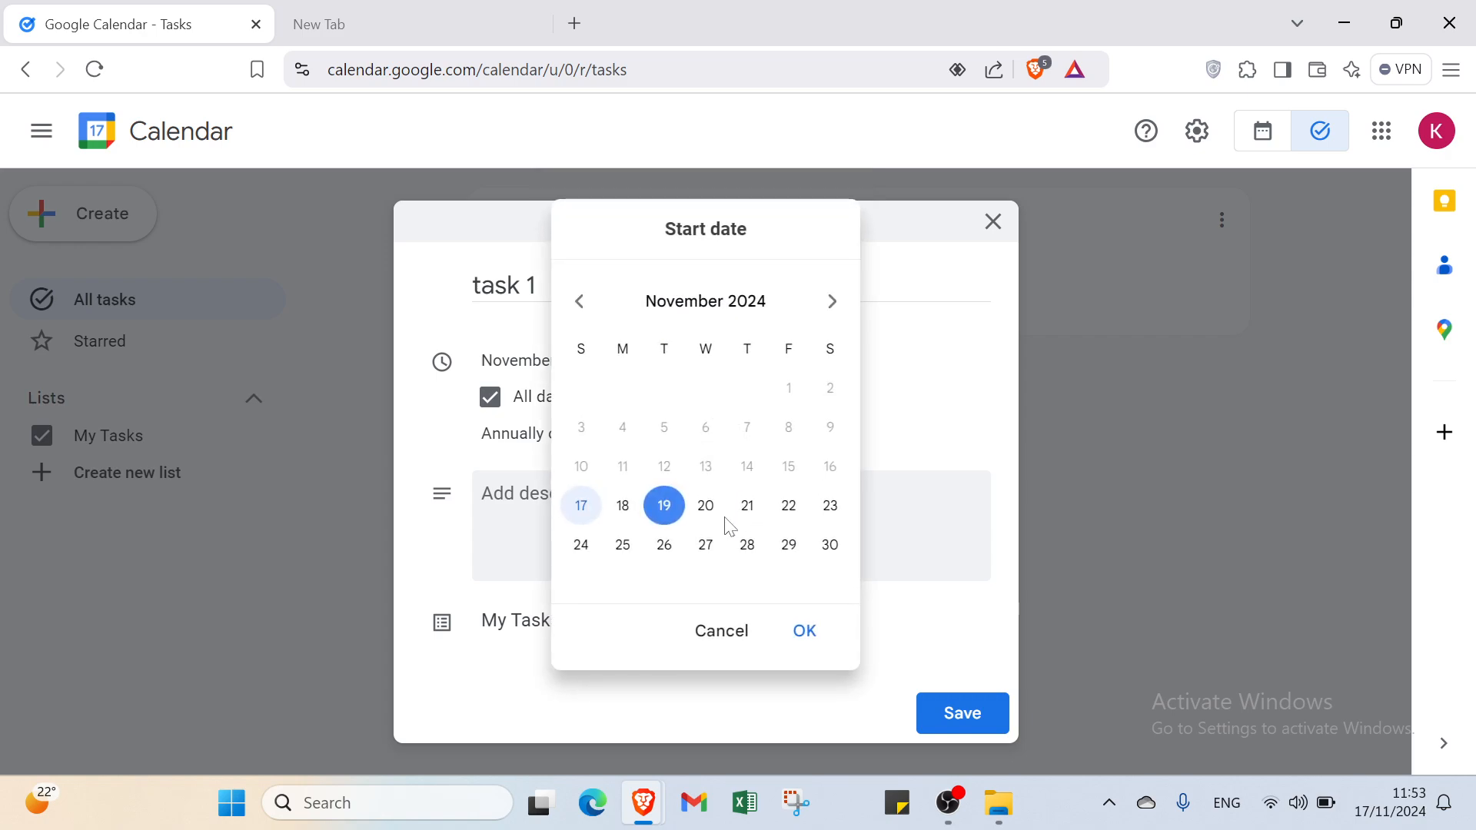
left_click(708, 508)
left_click(665, 507)
left_click(803, 631)
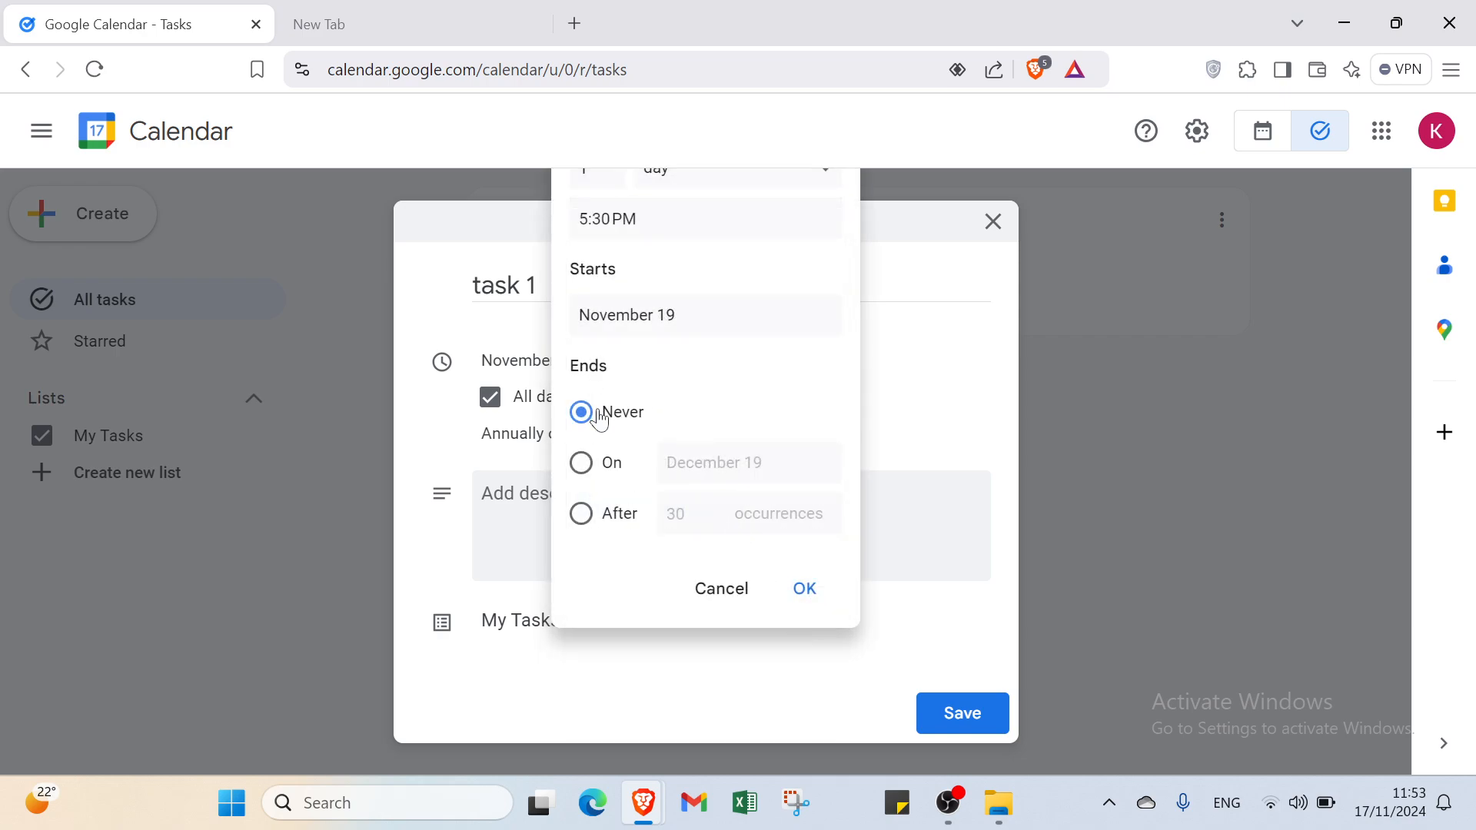
Set the custom recurrence of task 1 to end on December 19
left_click(582, 464)
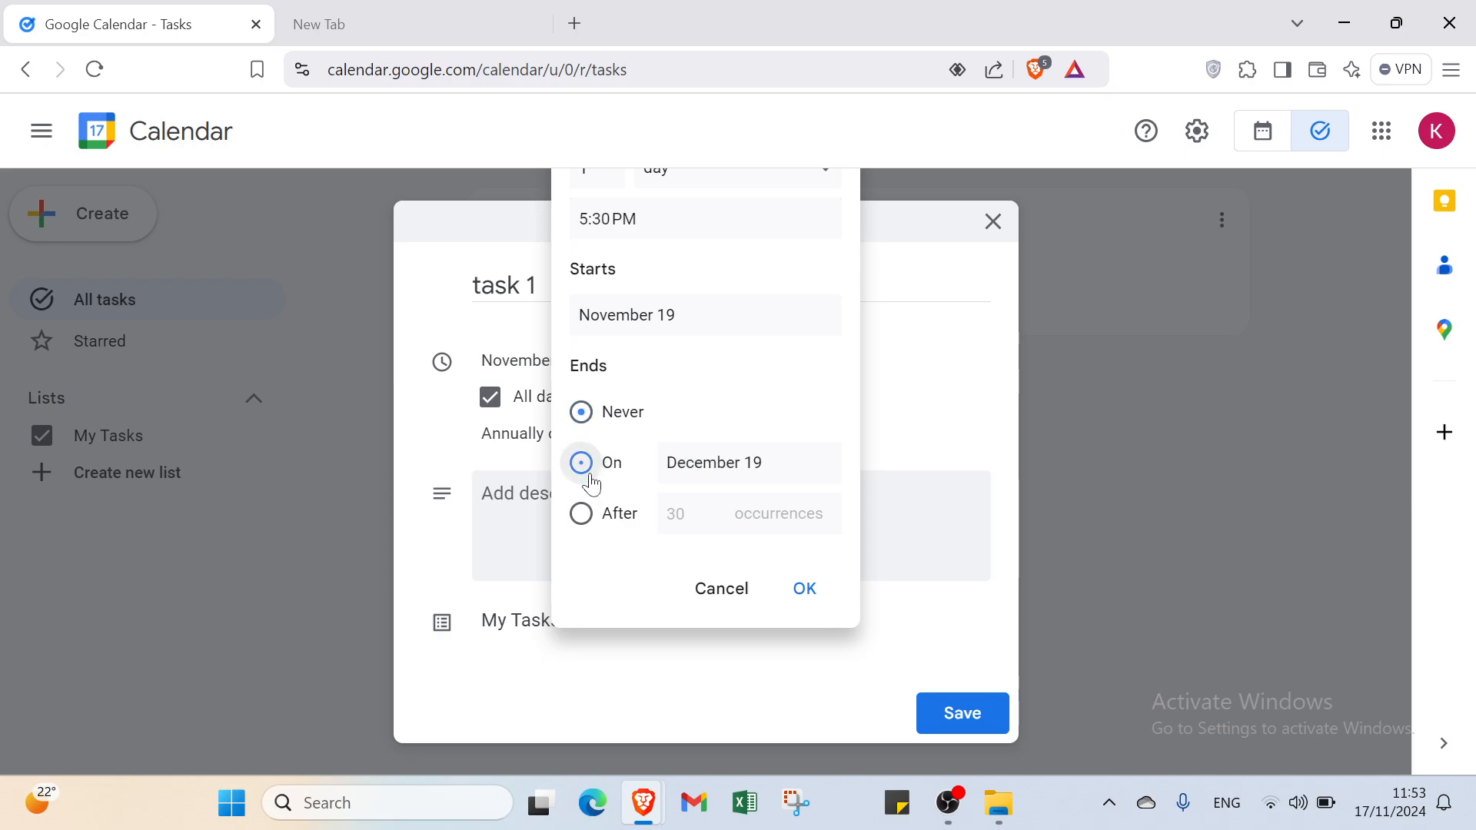
left_click(680, 477)
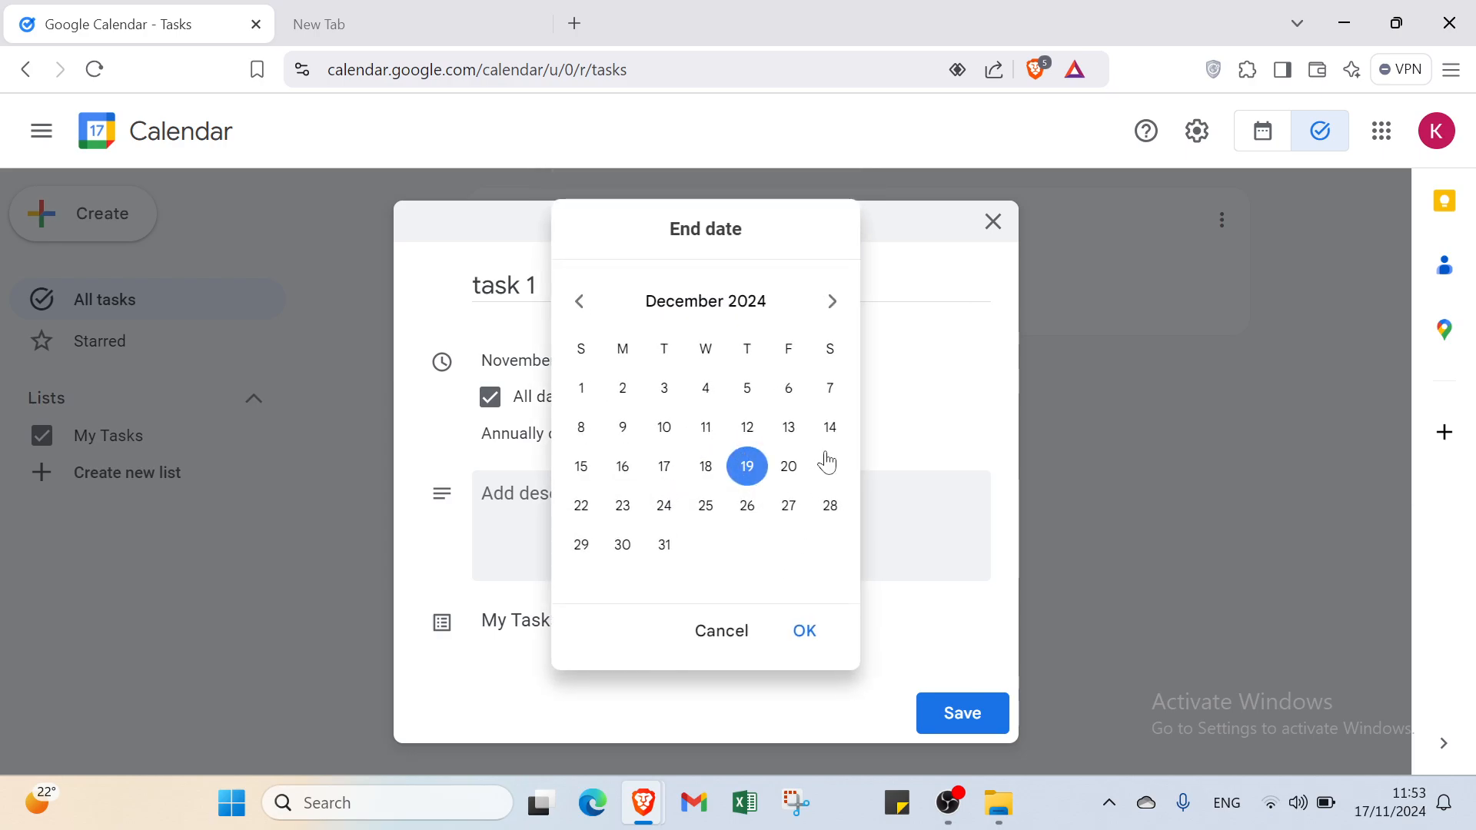
left_click(804, 638)
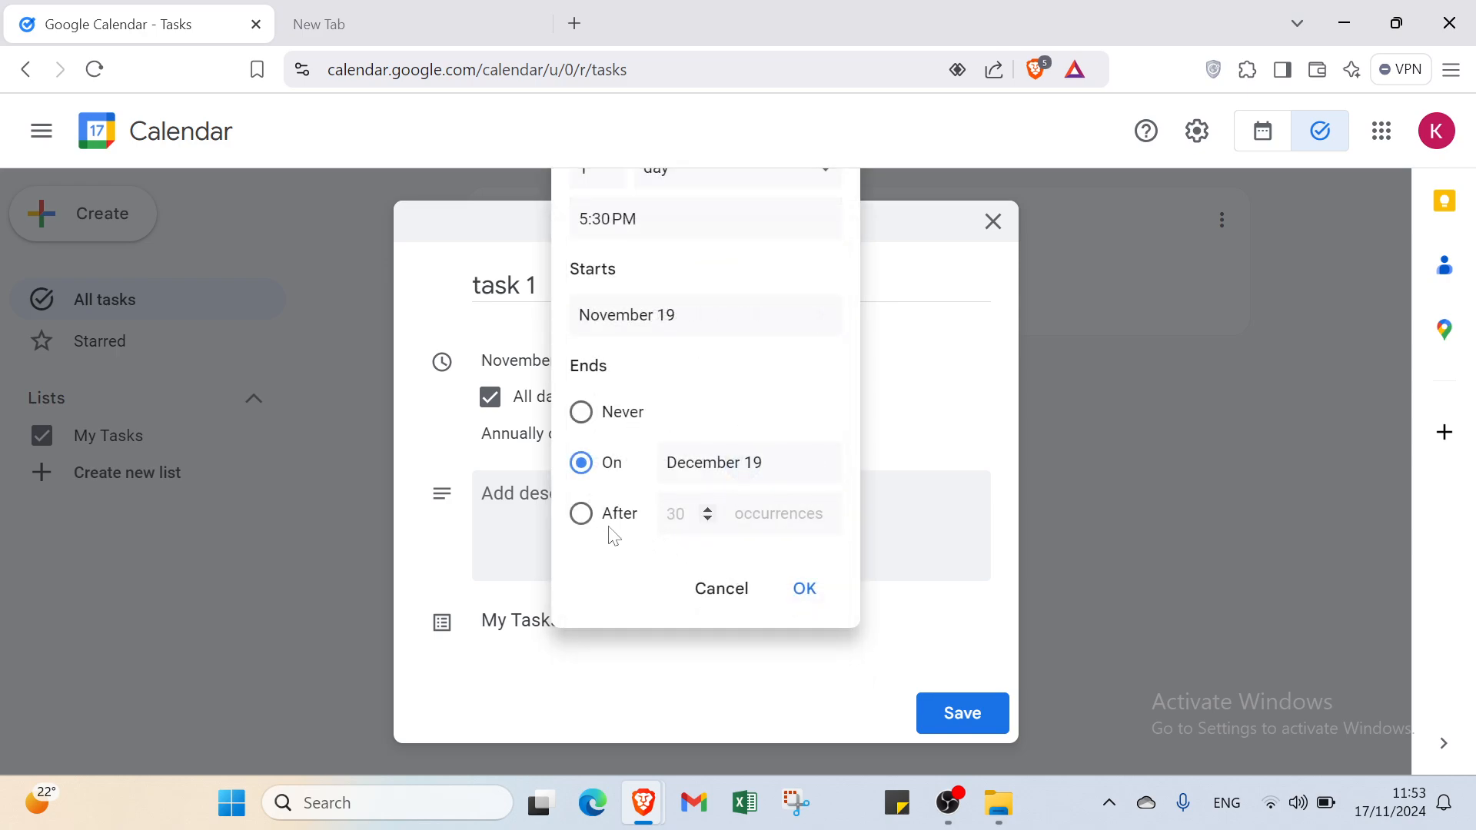
Set the custom recurrence of task 1 to end after 40 occurrences and apply it
left_click(582, 515)
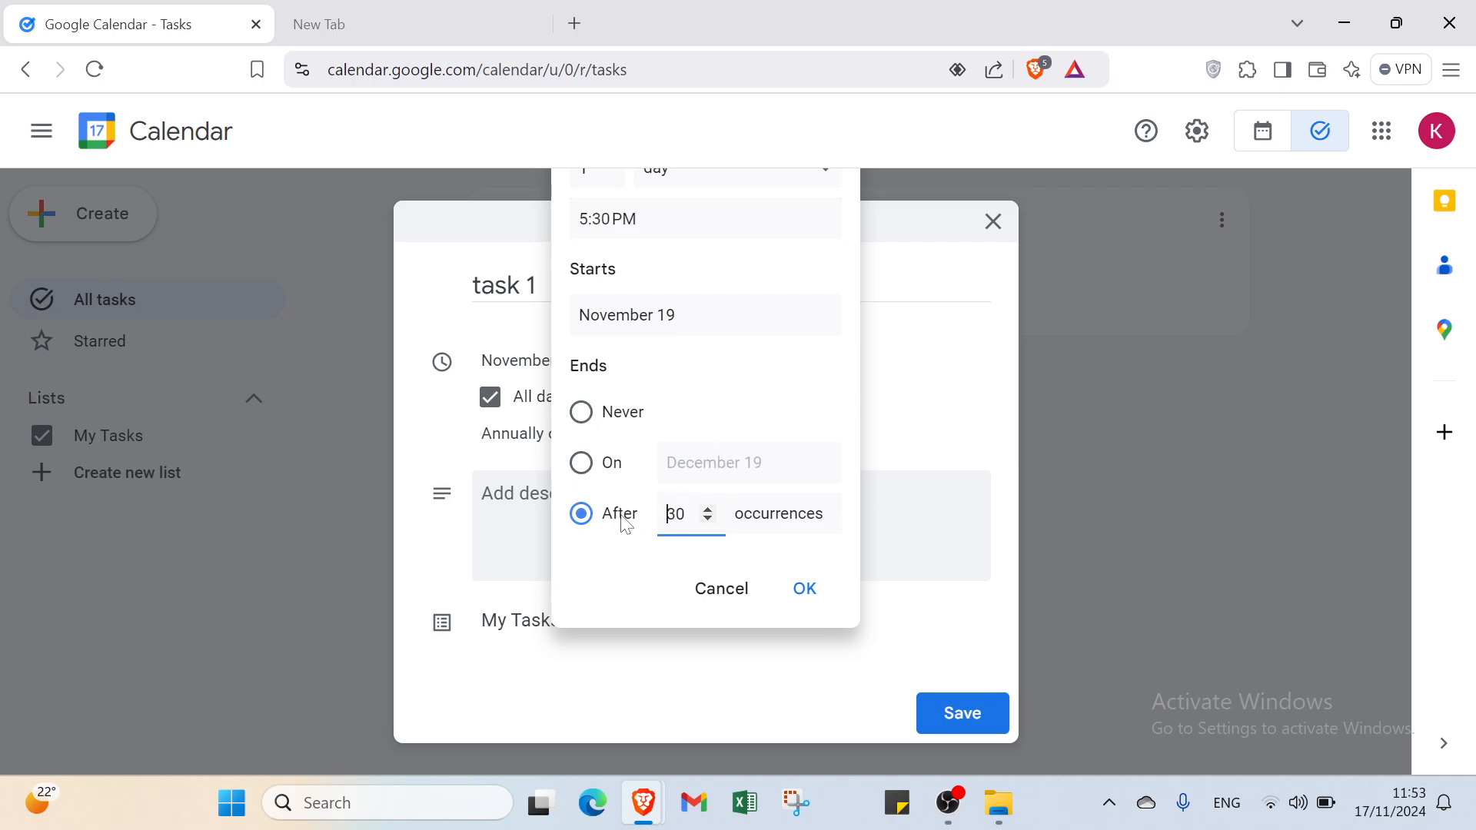
left_click(708, 509)
left_click(708, 509)
left_click(707, 510)
left_click(708, 510)
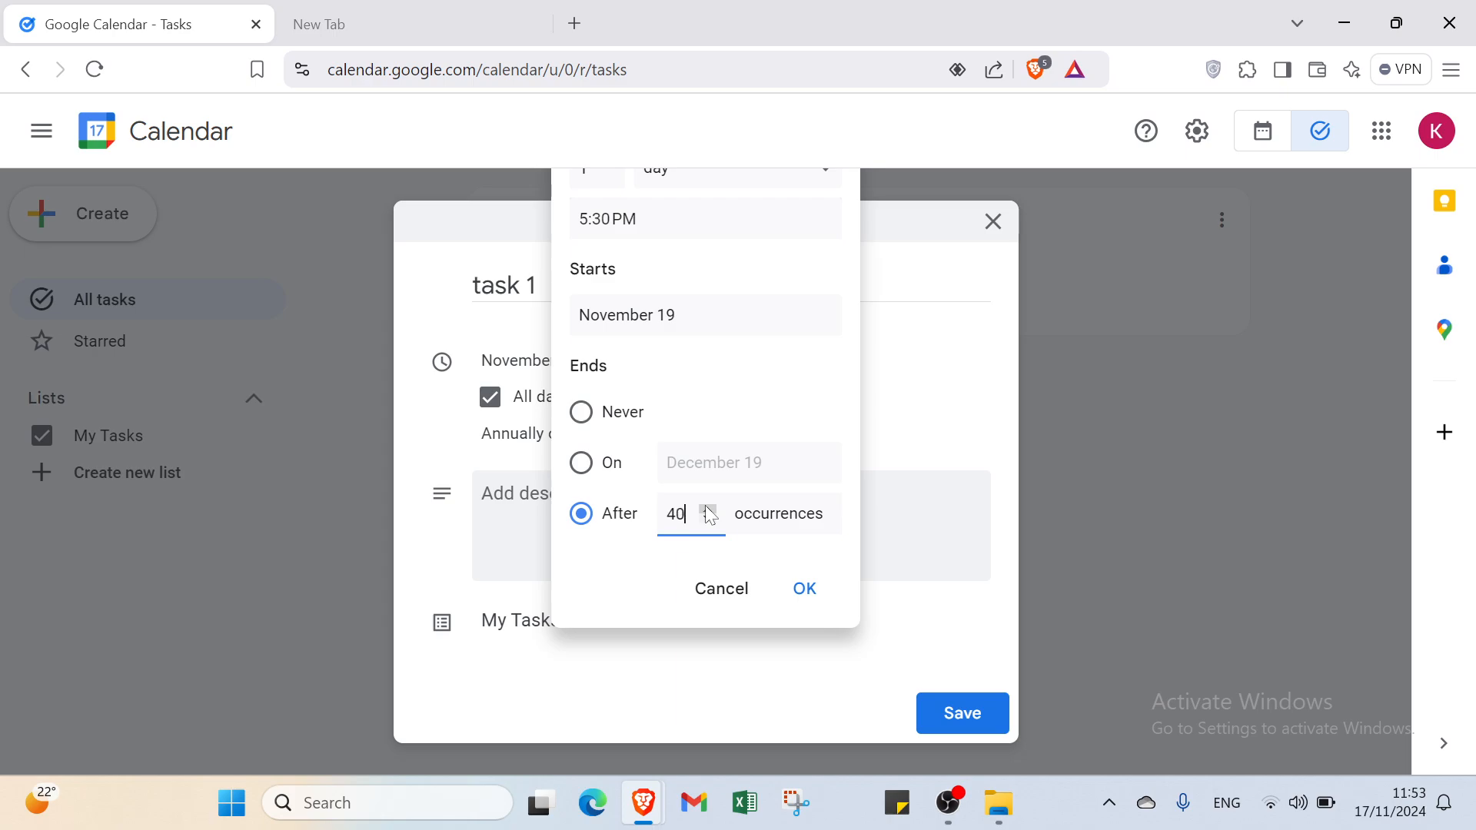
left_click(799, 598)
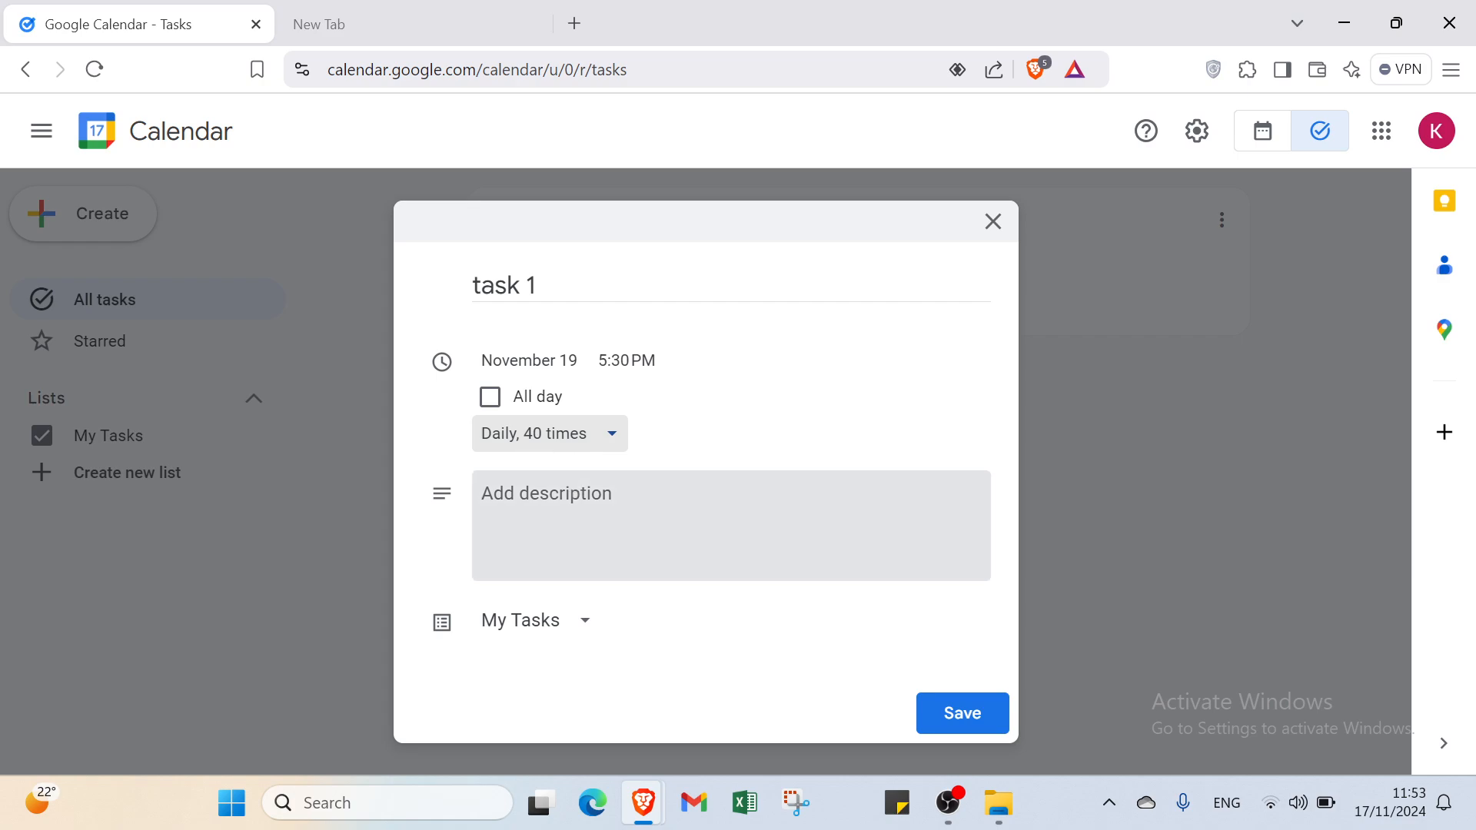
Add the description "add tasks" to task 1 and save it in the My Tasks list
left_click(483, 494)
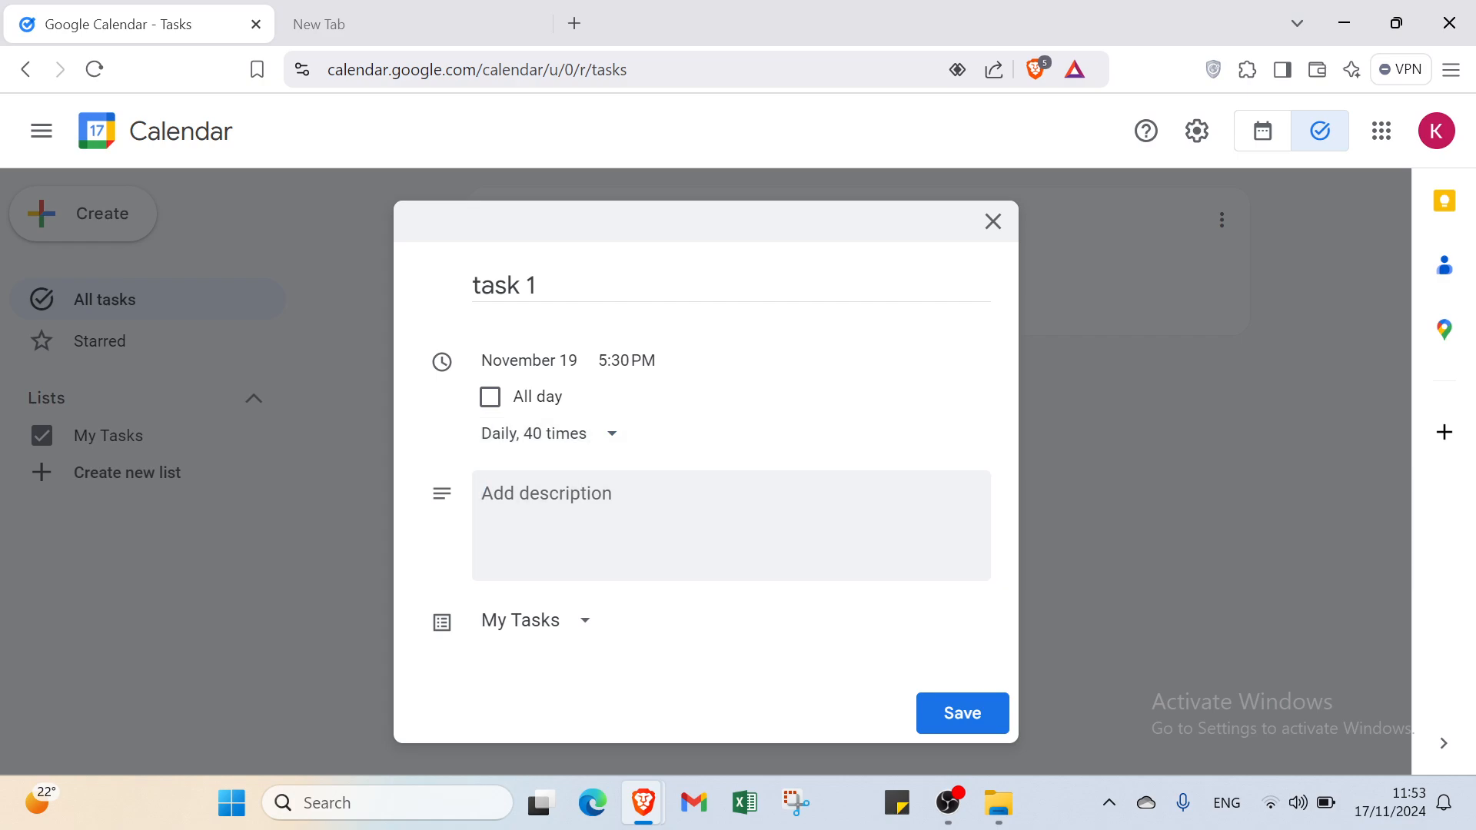
type("add tasks")
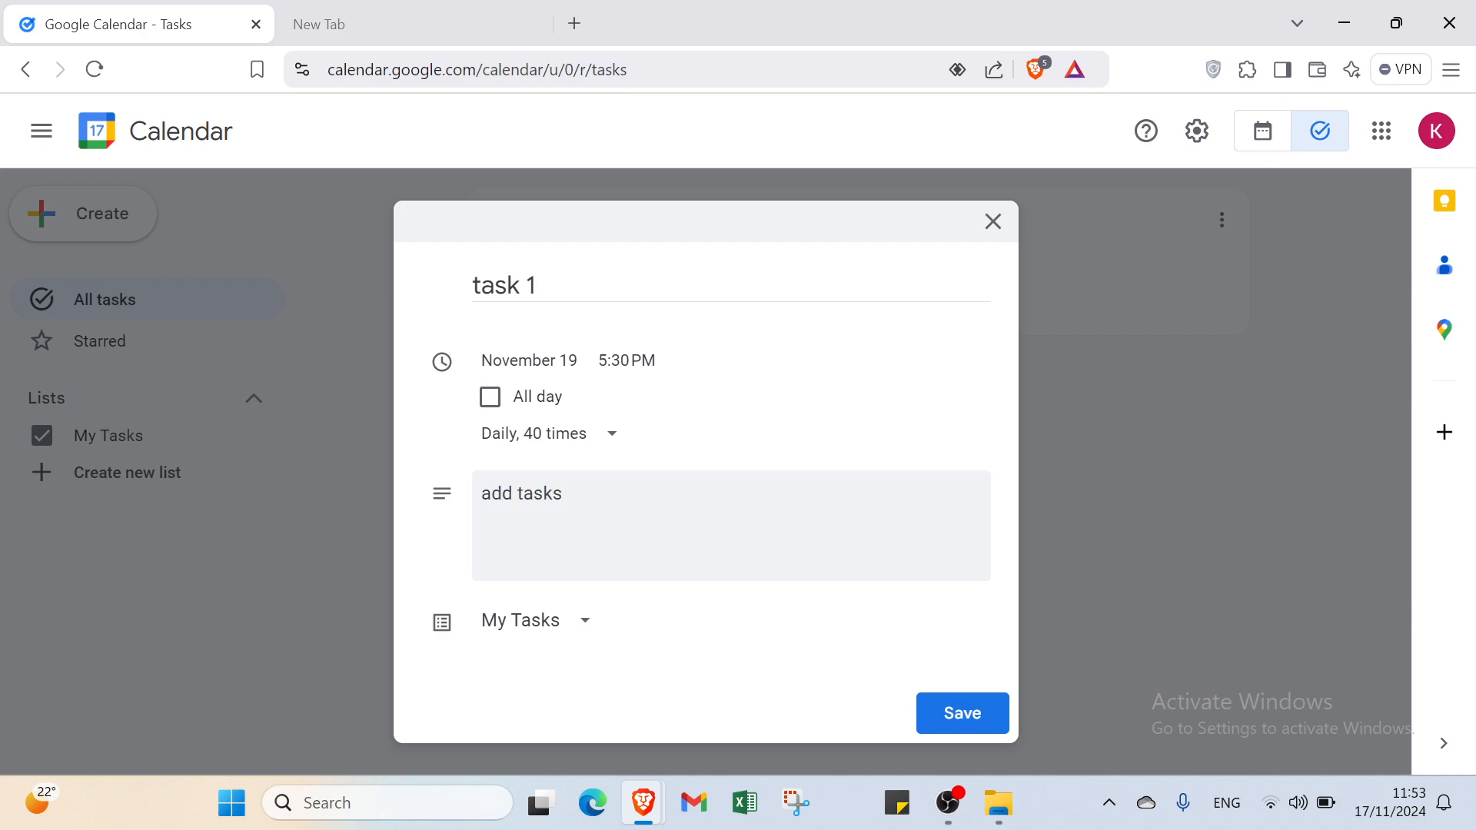
left_click(592, 615)
left_click(594, 665)
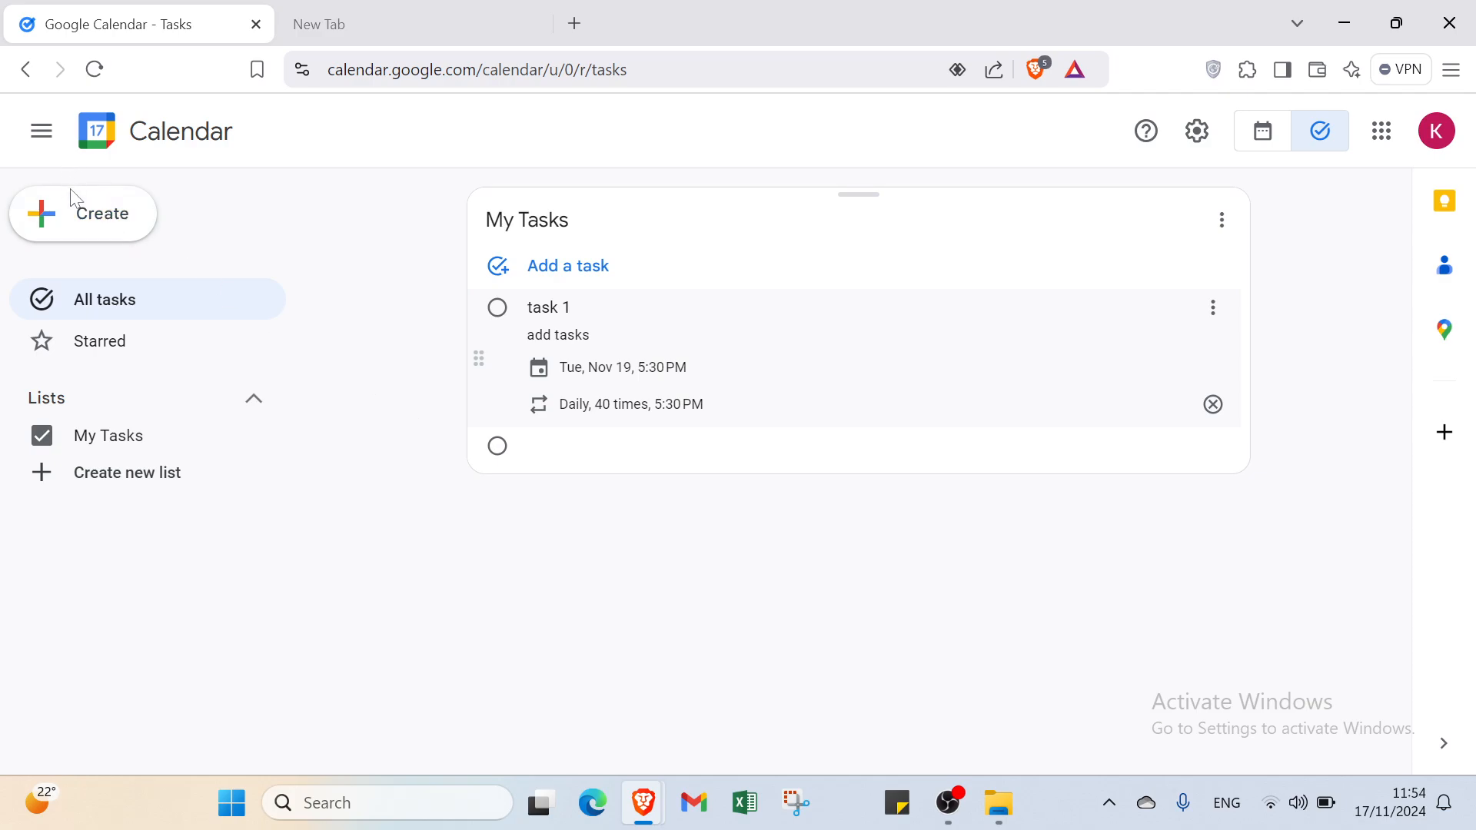
Start another new task with the title "task 2"
left_click(80, 220)
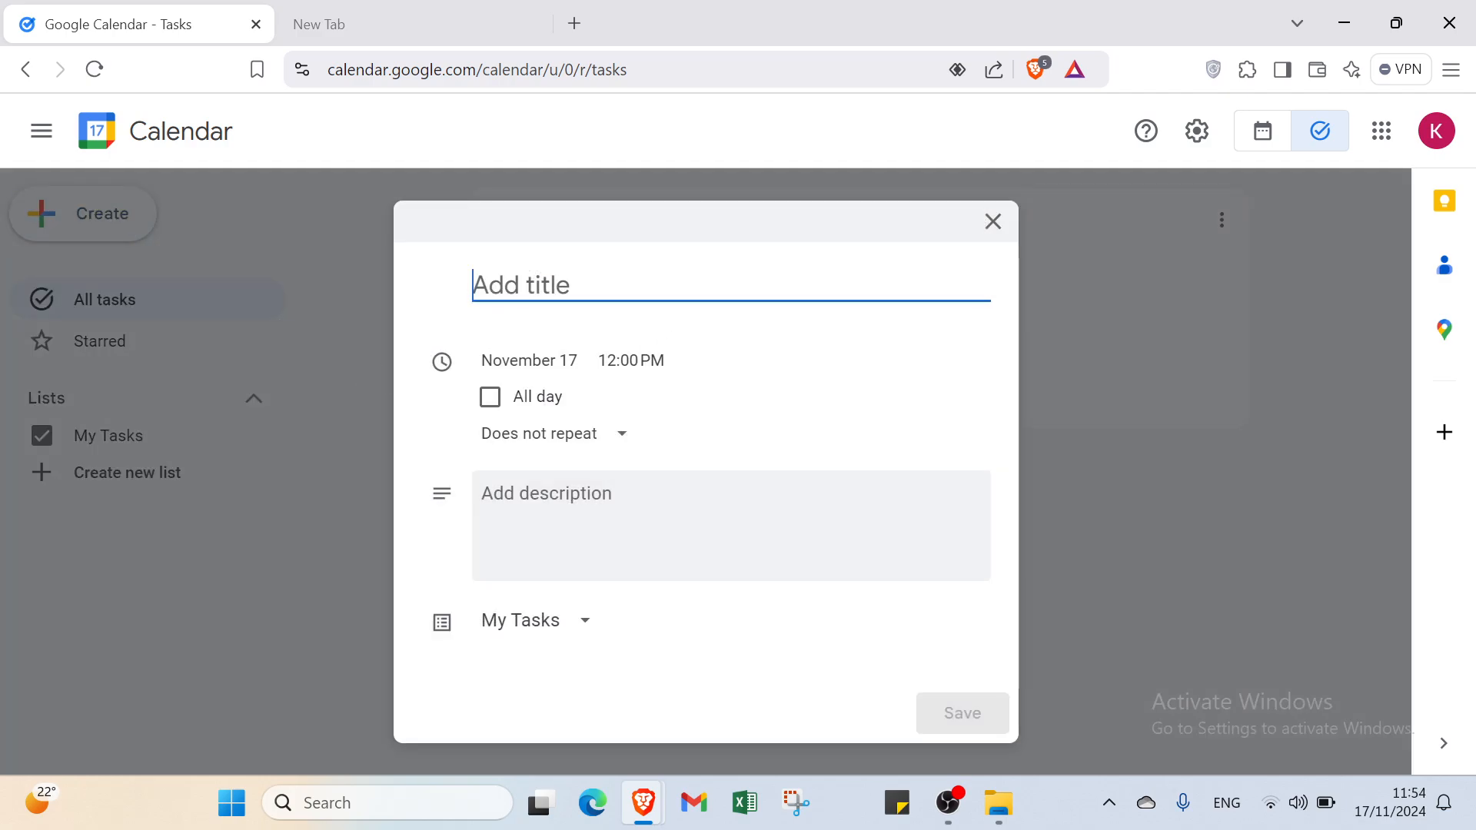
type("task")
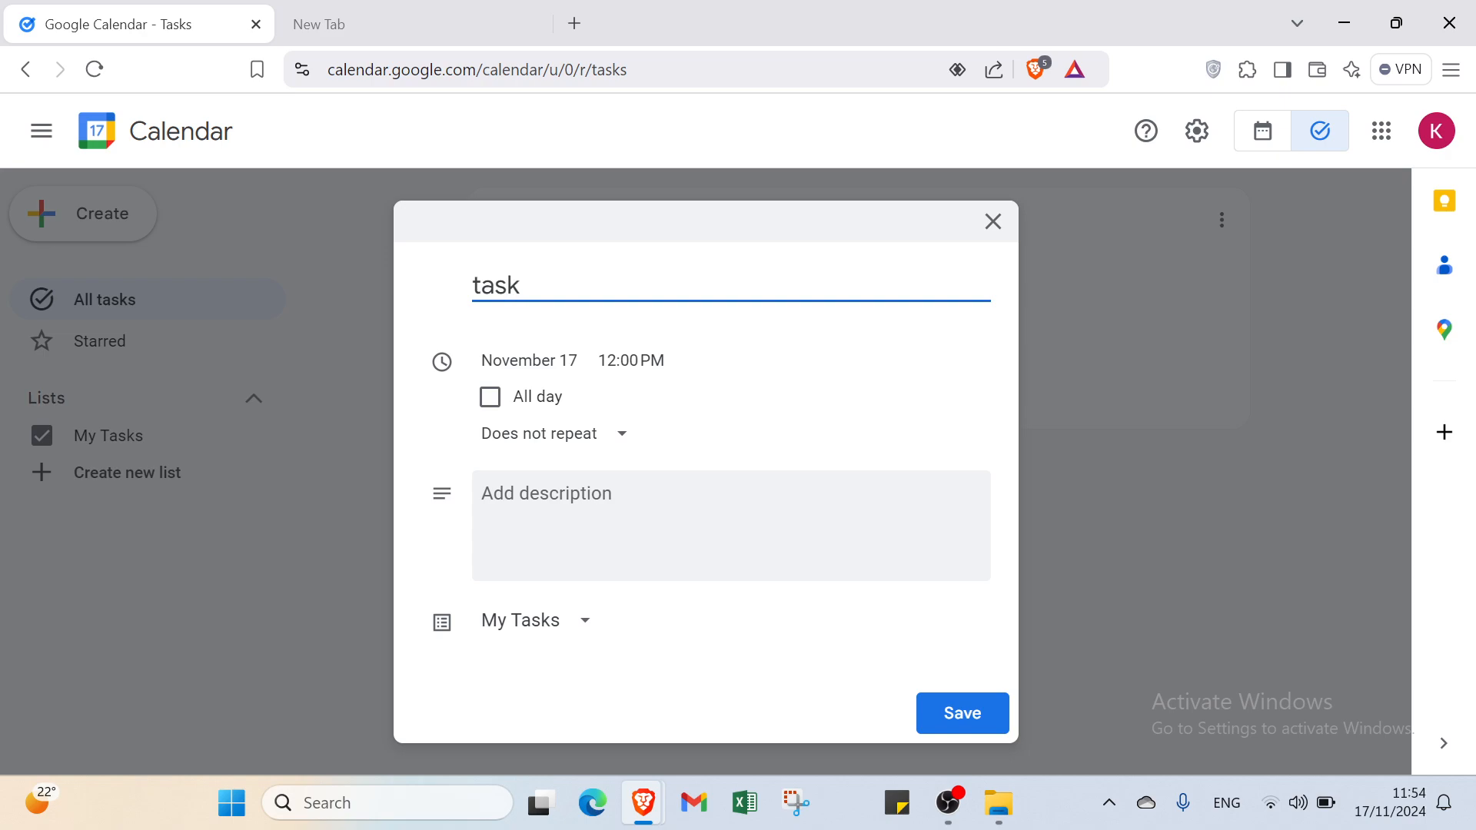
type(" 2")
Schedule task 2 for November 18 at 12:00 PM, with the all-day option off
left_click(497, 407)
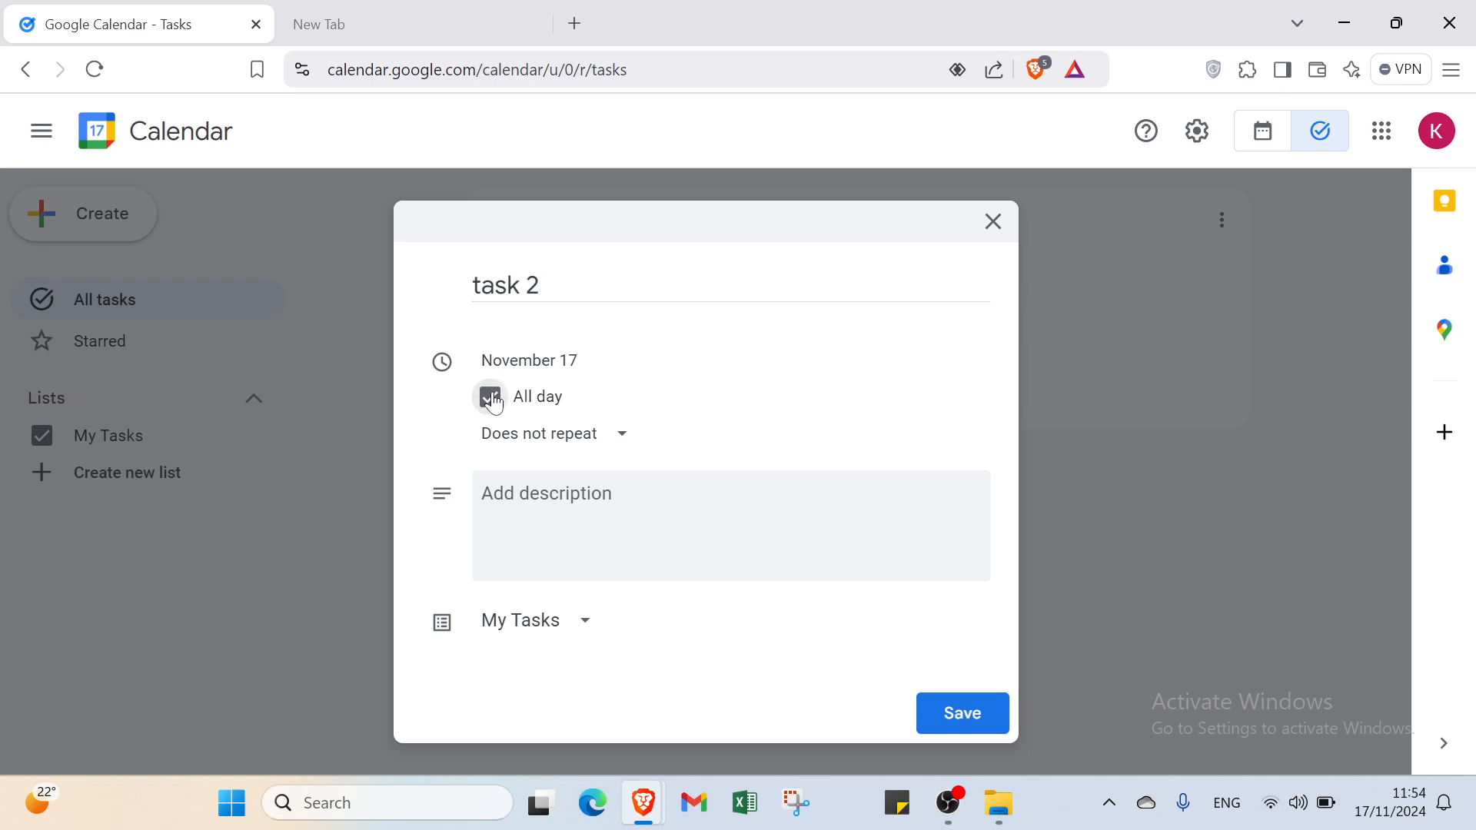
left_click(495, 403)
left_click(630, 360)
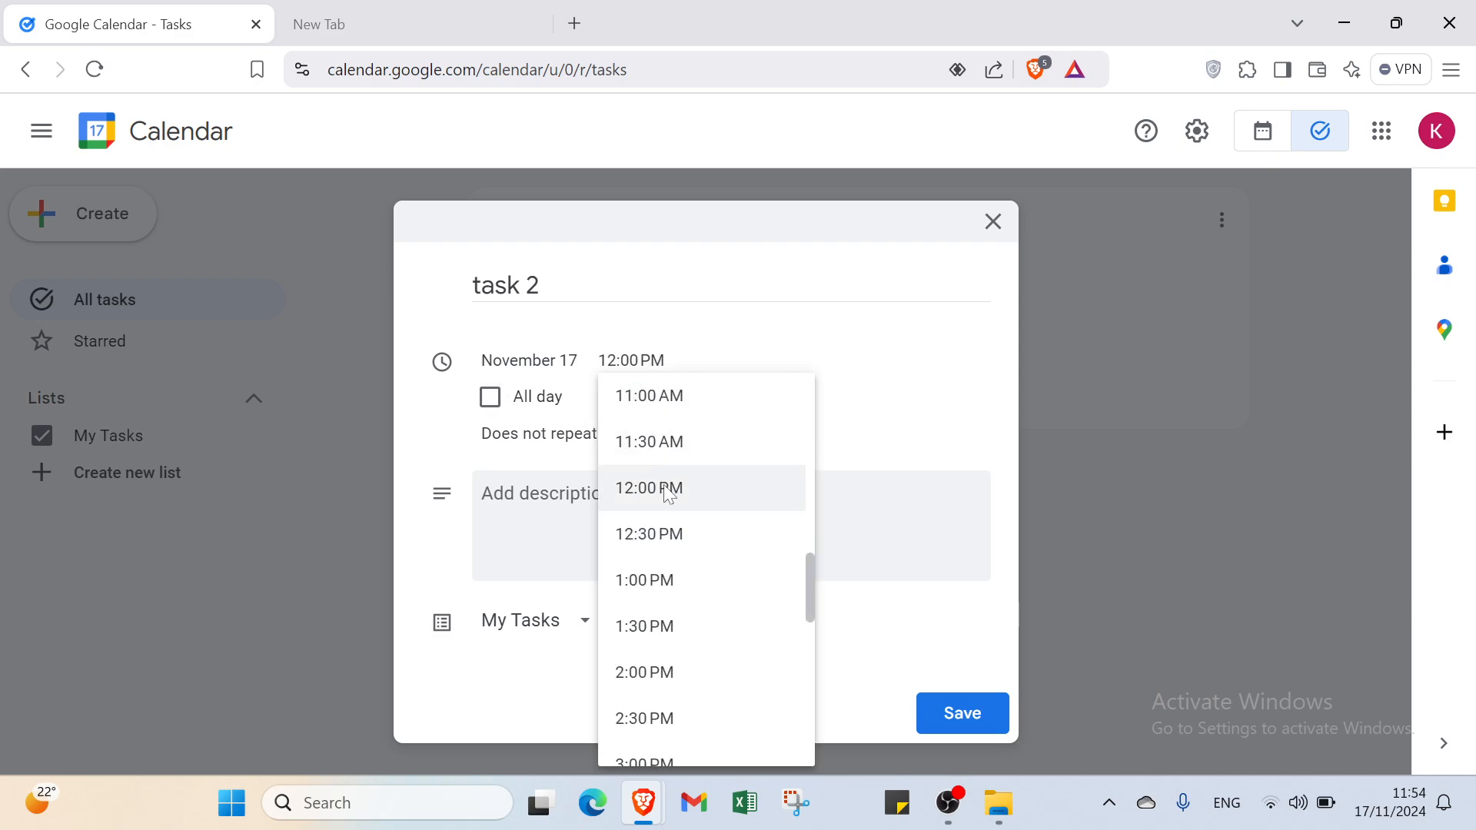
left_click(666, 490)
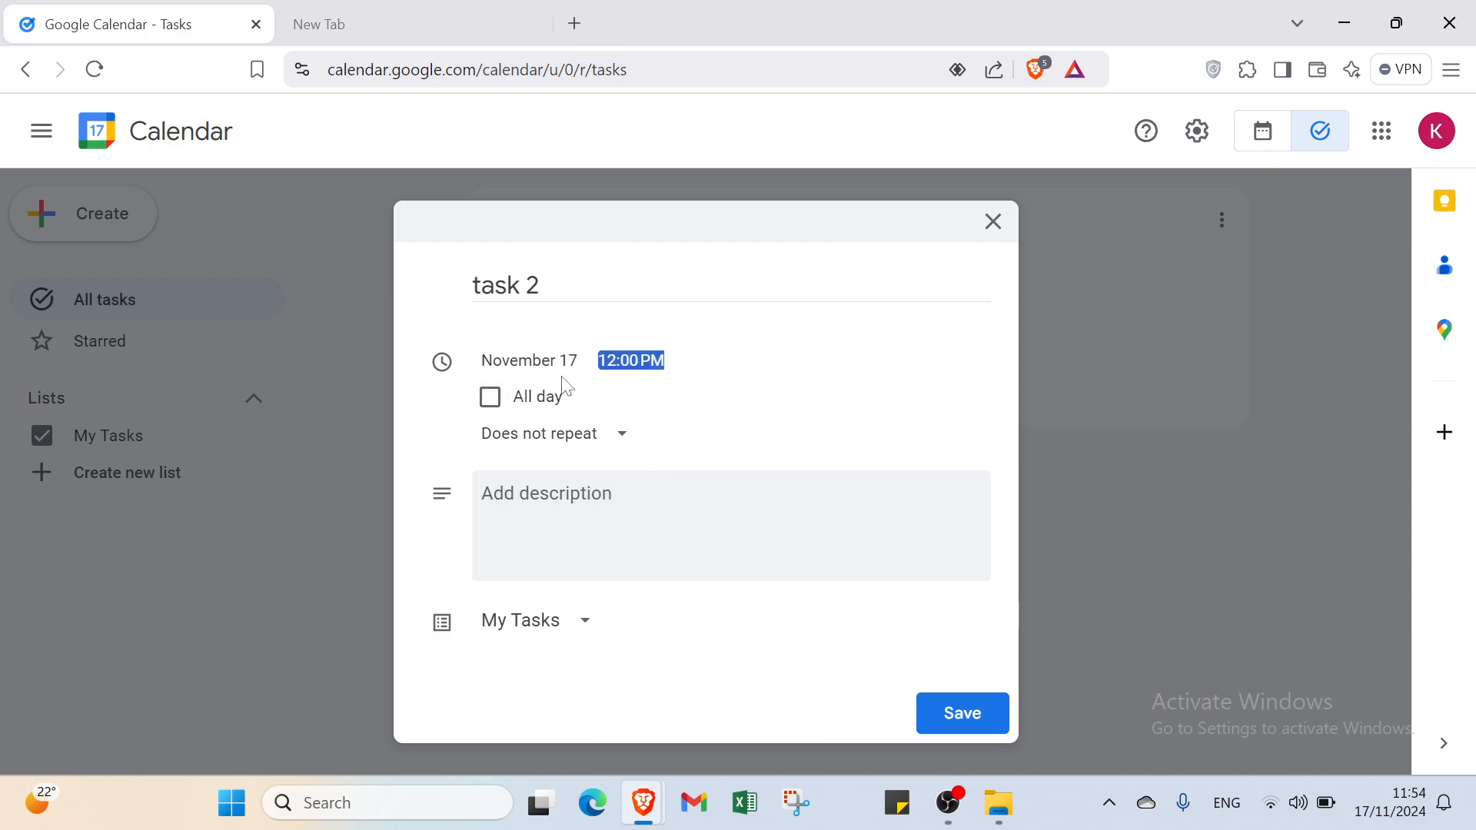
left_click(529, 361)
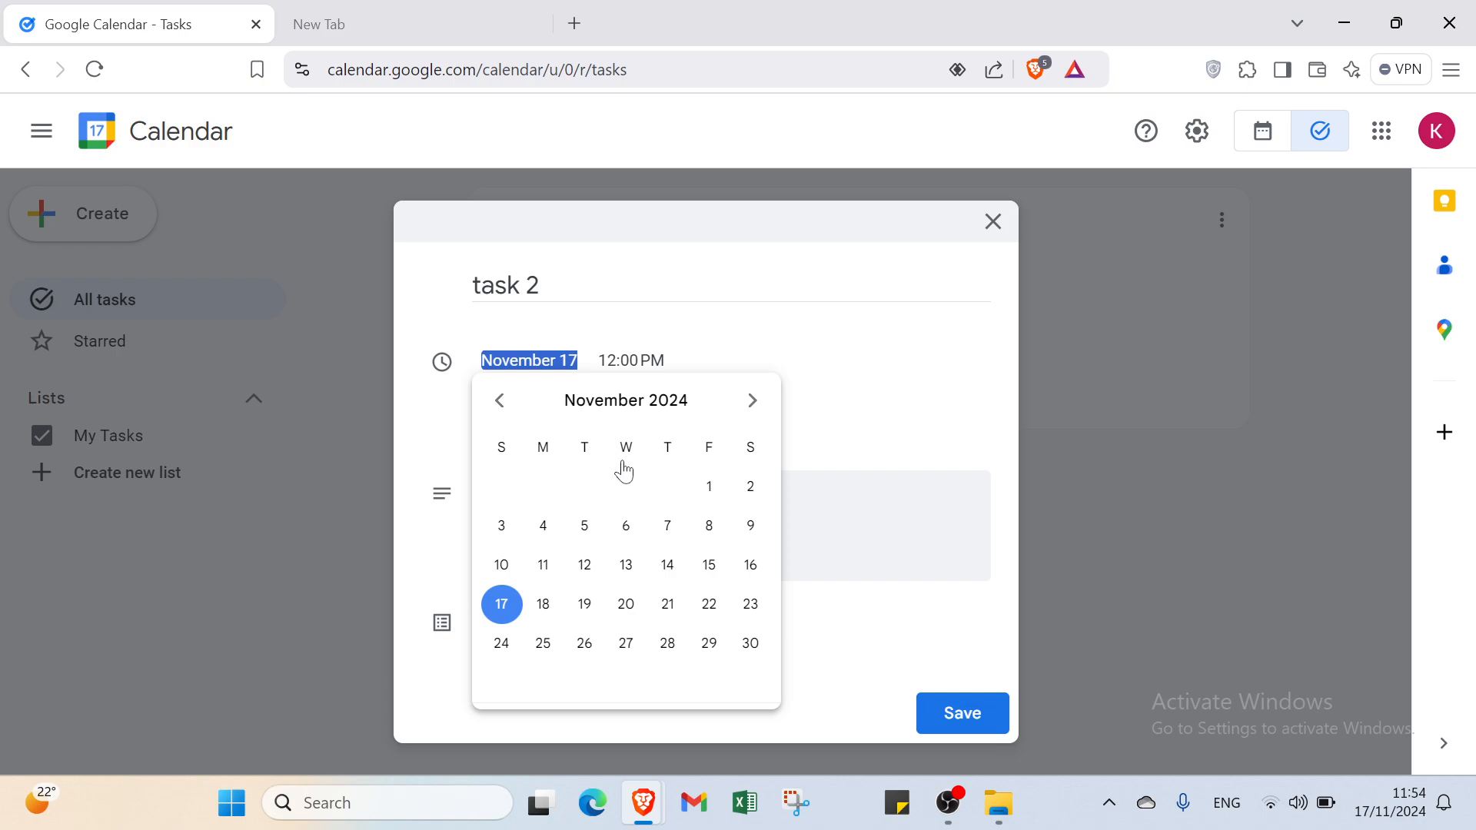
left_click(541, 606)
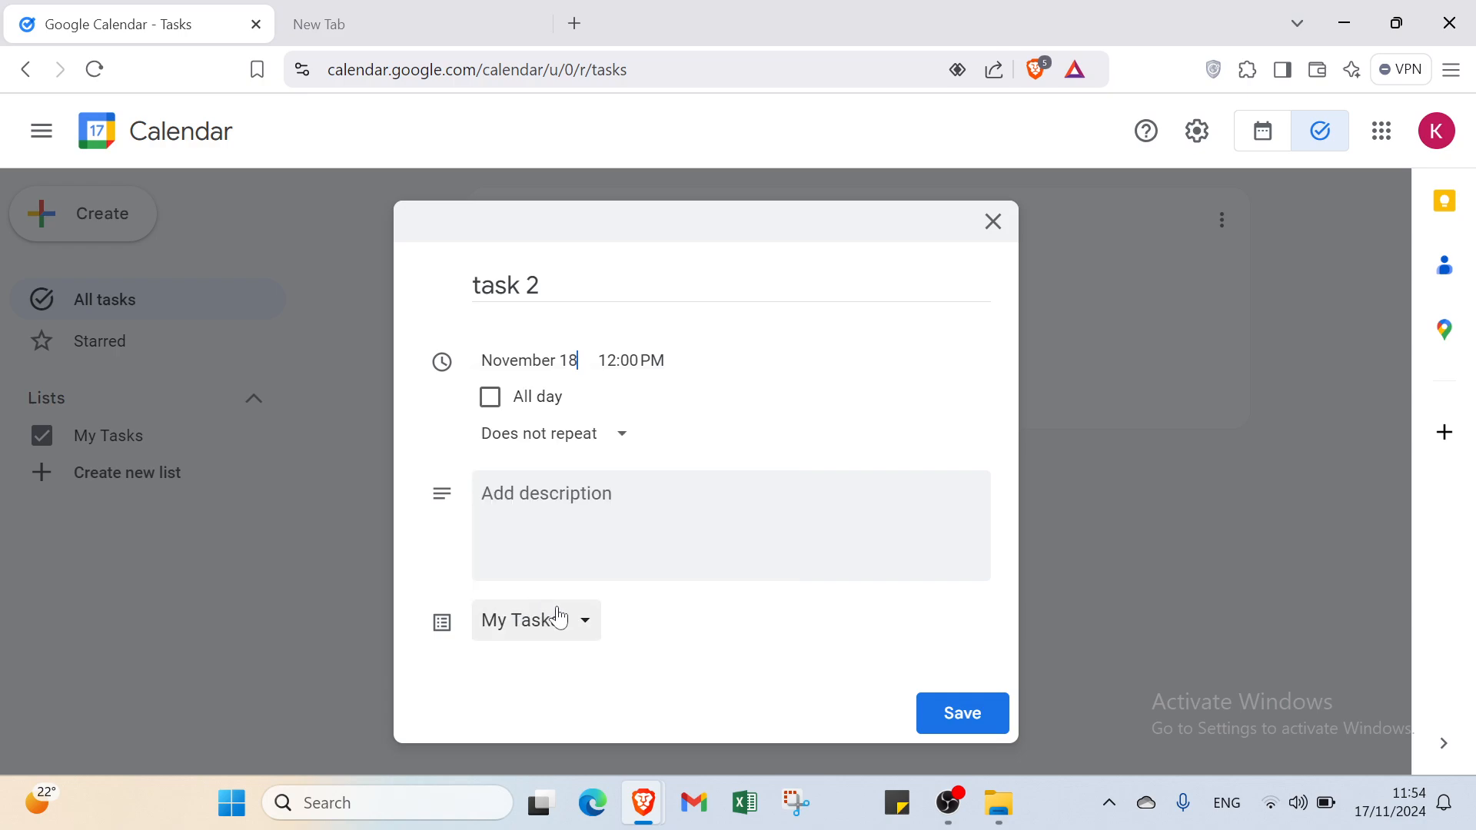
Try the Daily and Custom repeat options for task 2 and cancel the custom recurrence
left_click(536, 449)
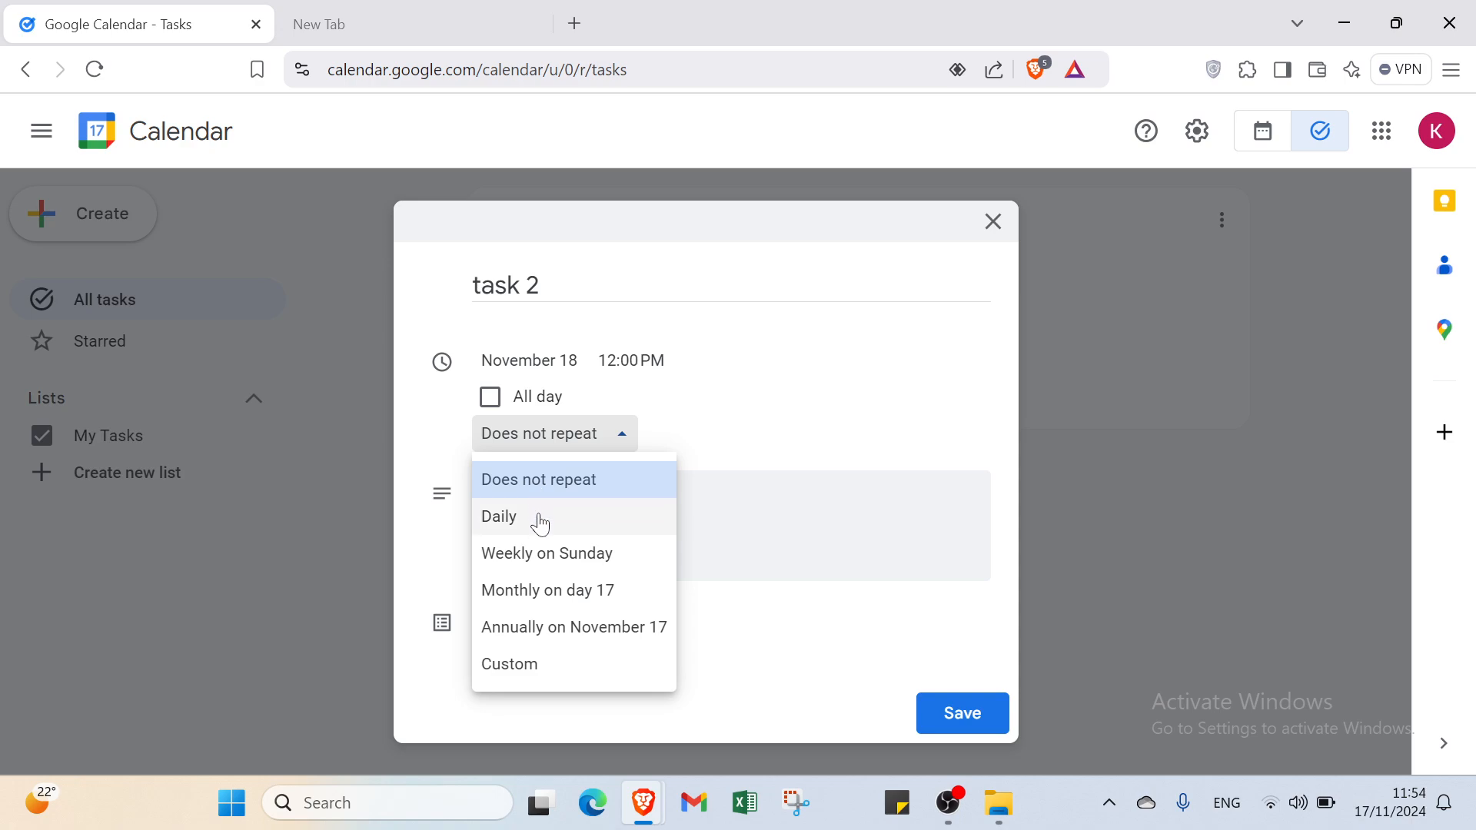
left_click(542, 513)
left_click(510, 433)
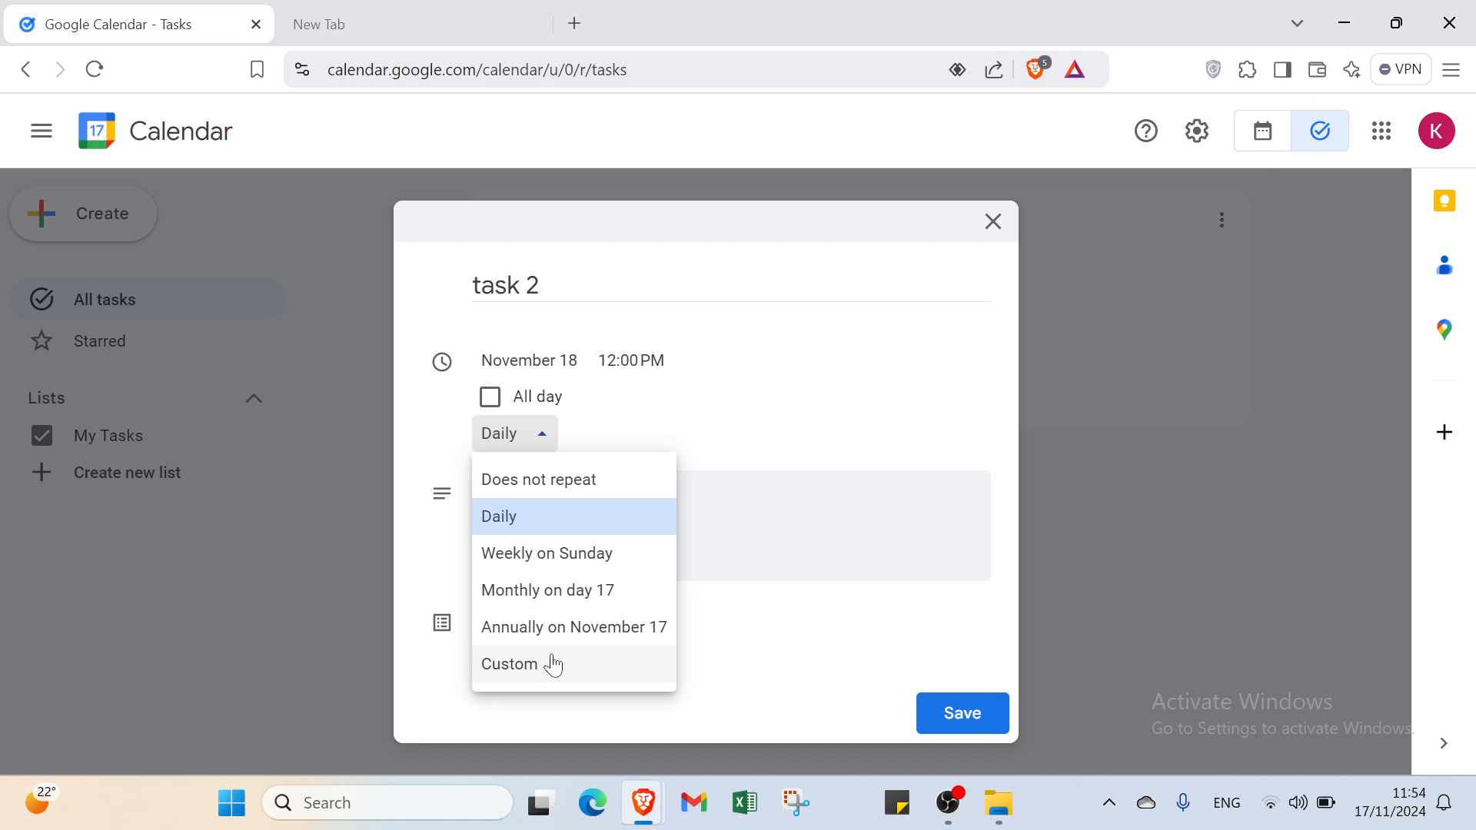
left_click(592, 666)
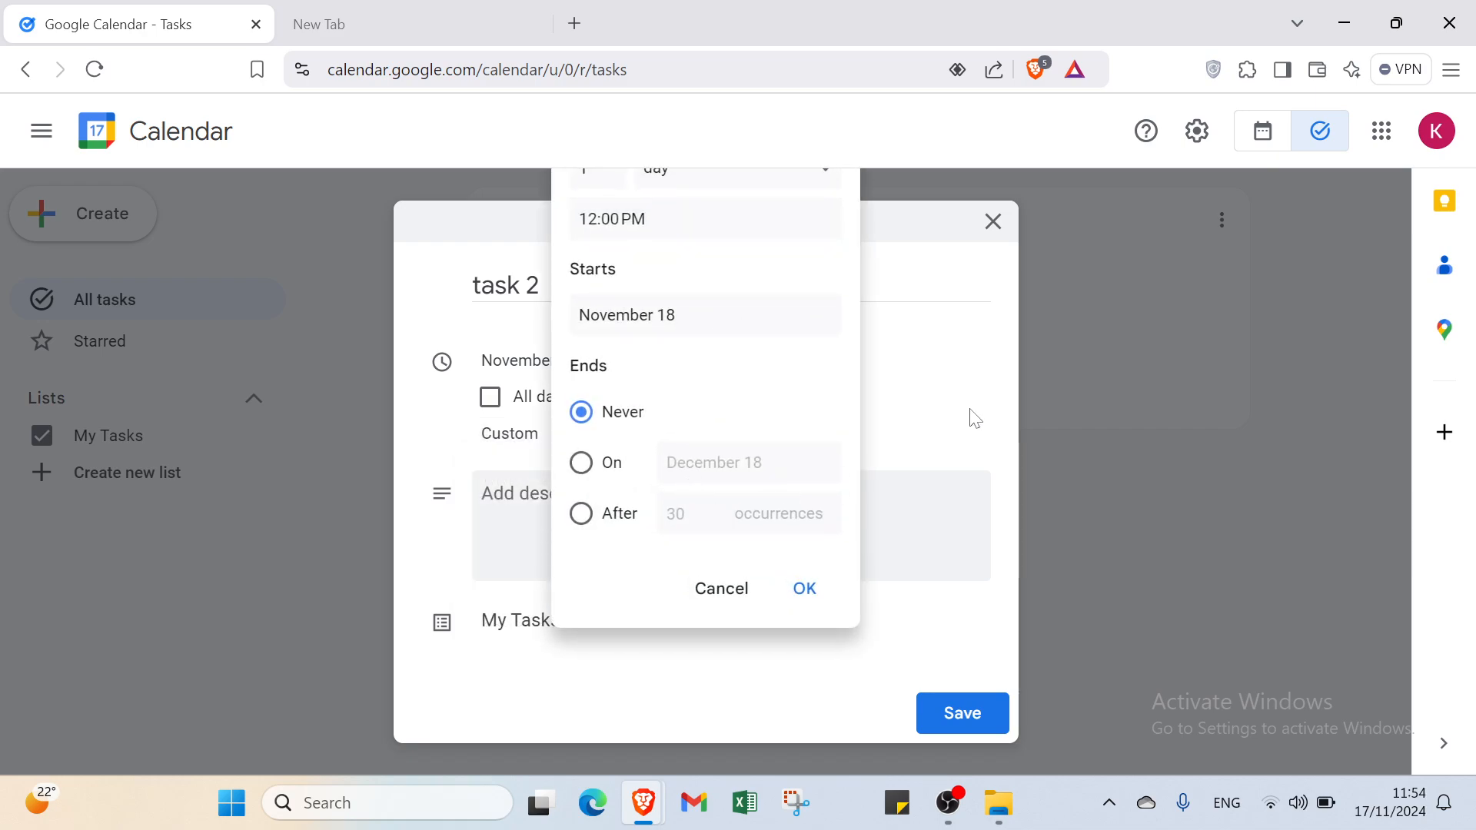
key("Escape")
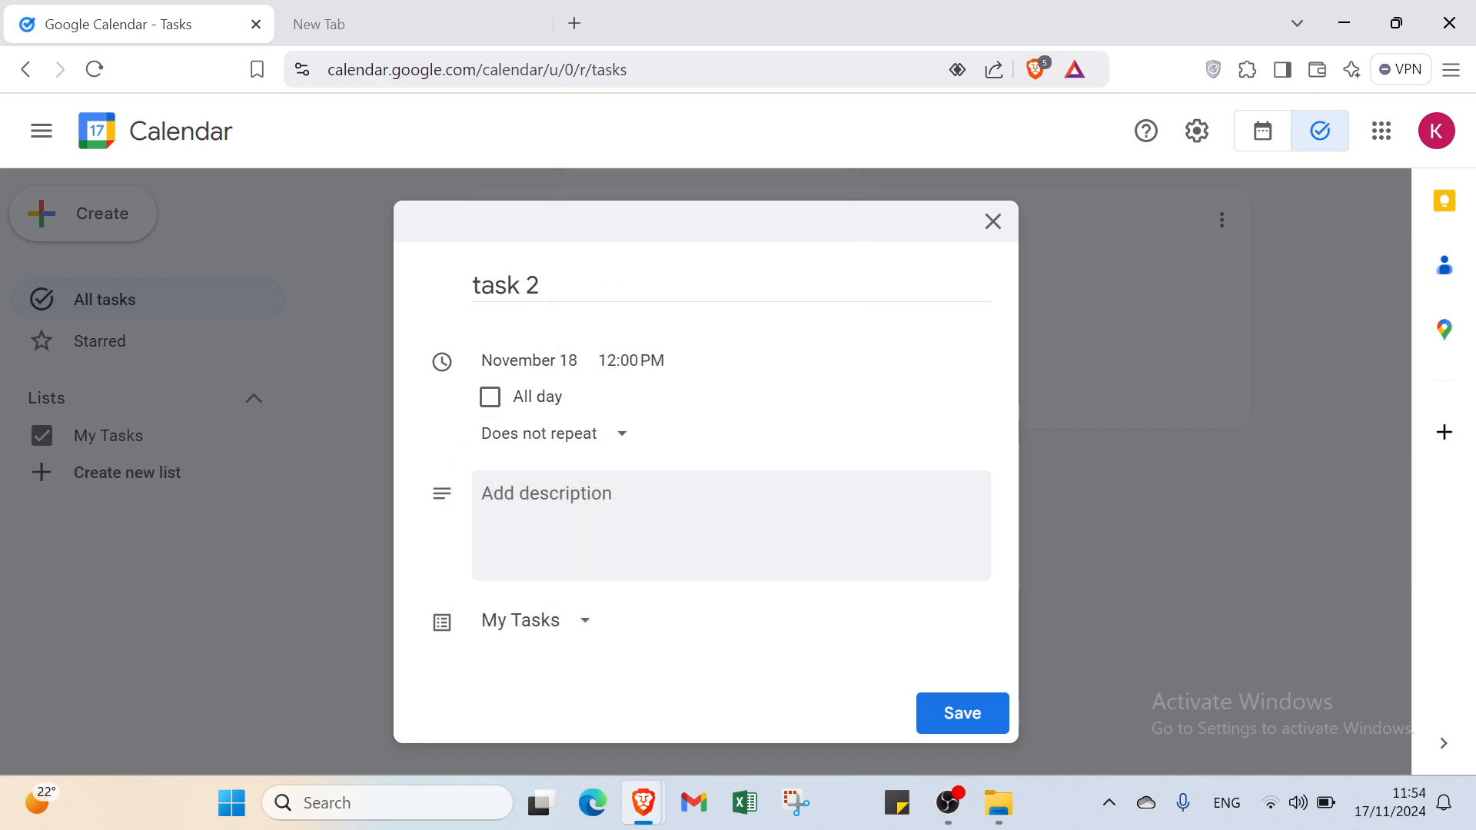
Add the description "asking for advices" to task 2 and save the task
type("asking for advices")
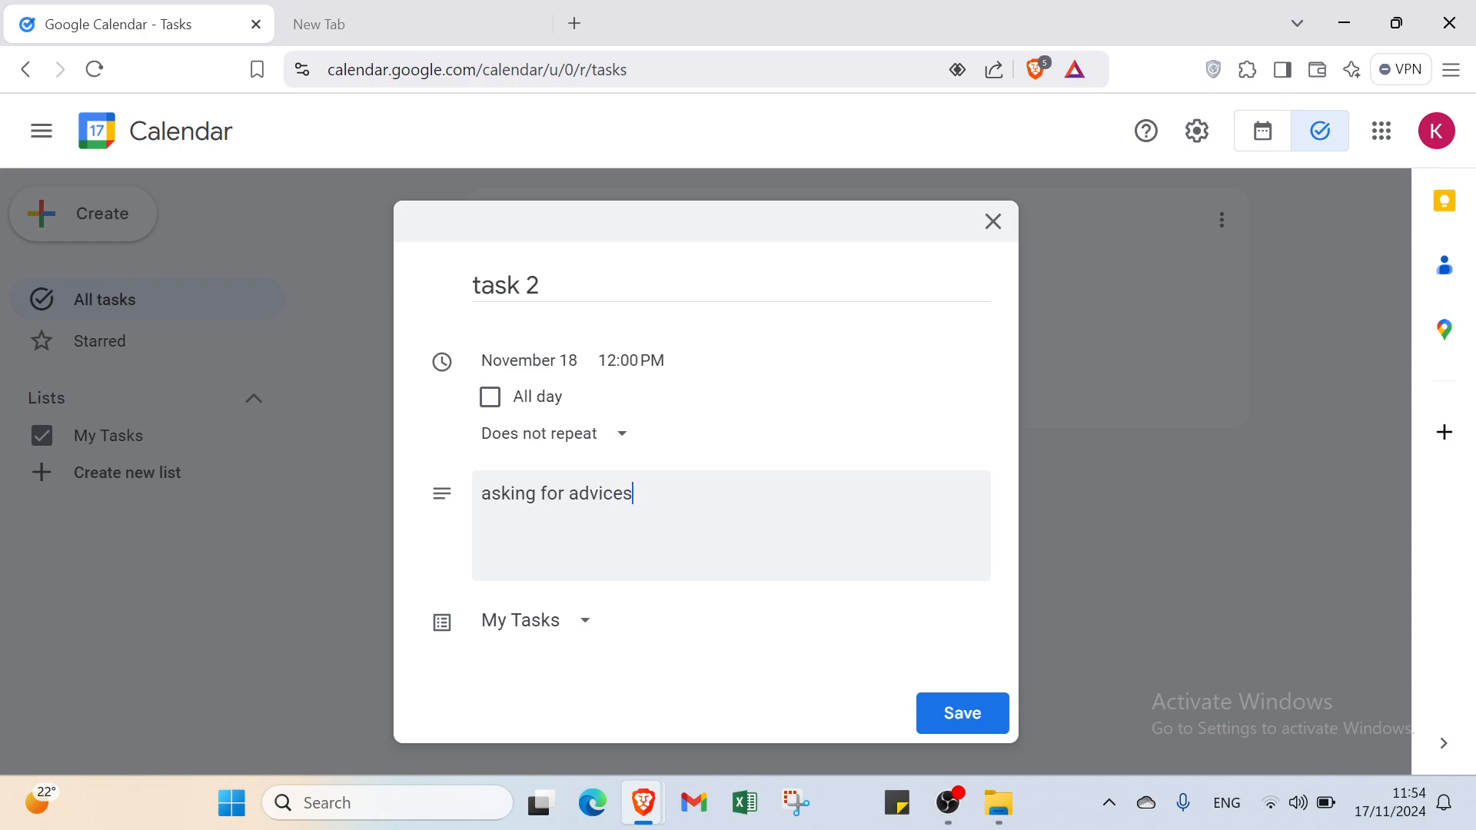
left_click(965, 715)
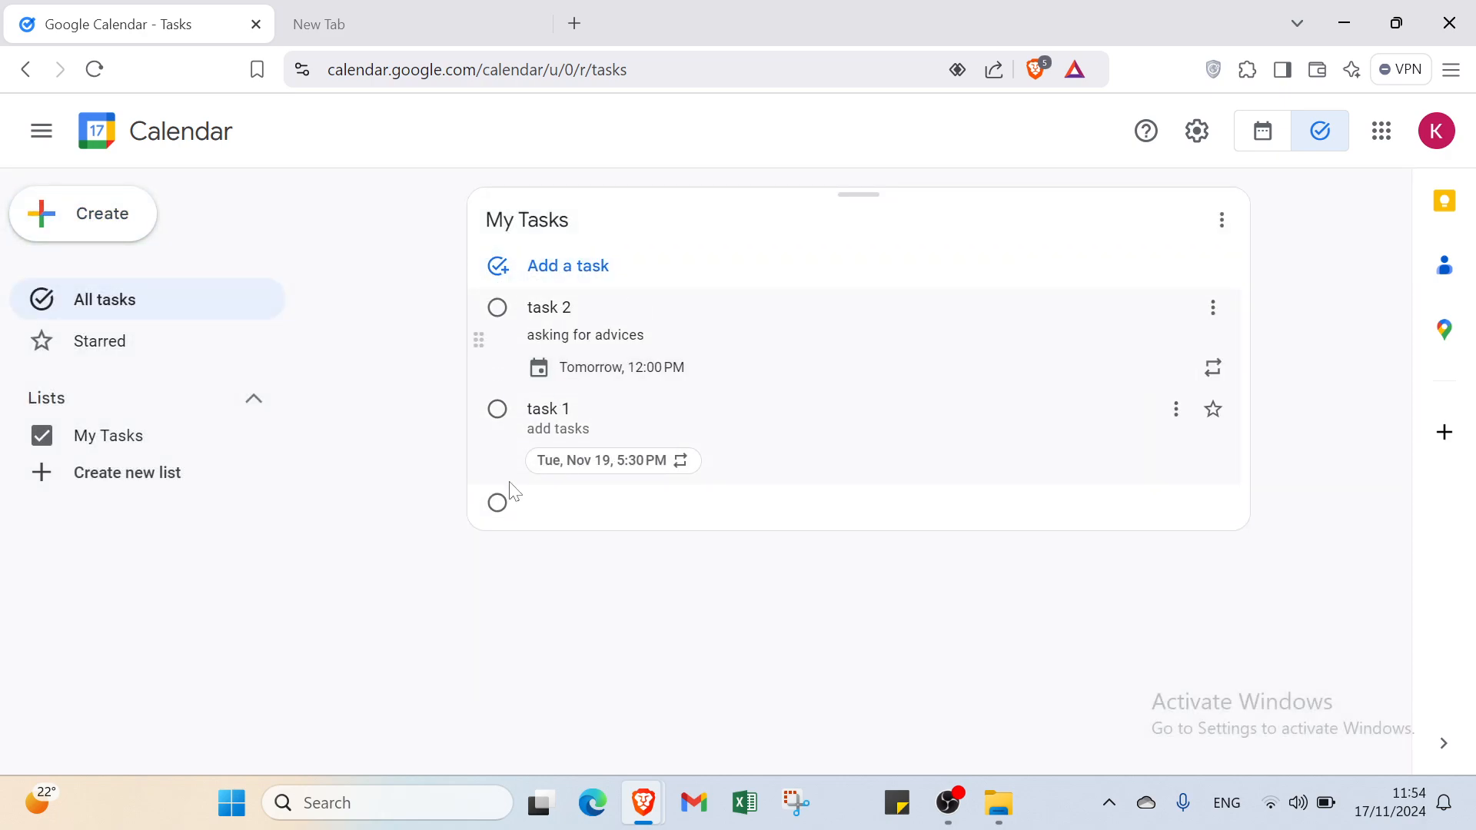
Add a blank starred task in the My Tasks list and mark it as completed
left_click(105, 356)
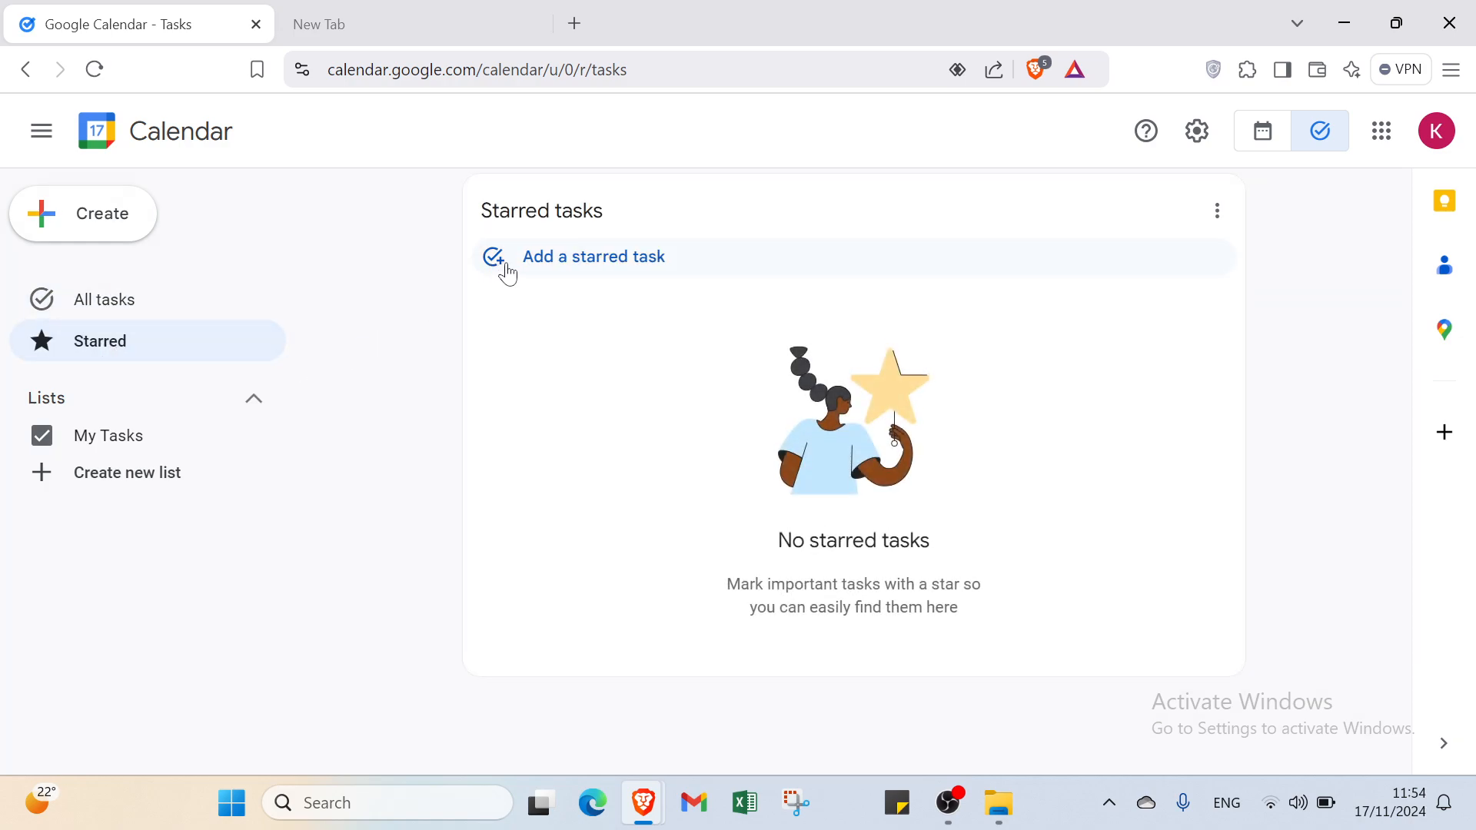
left_click(514, 275)
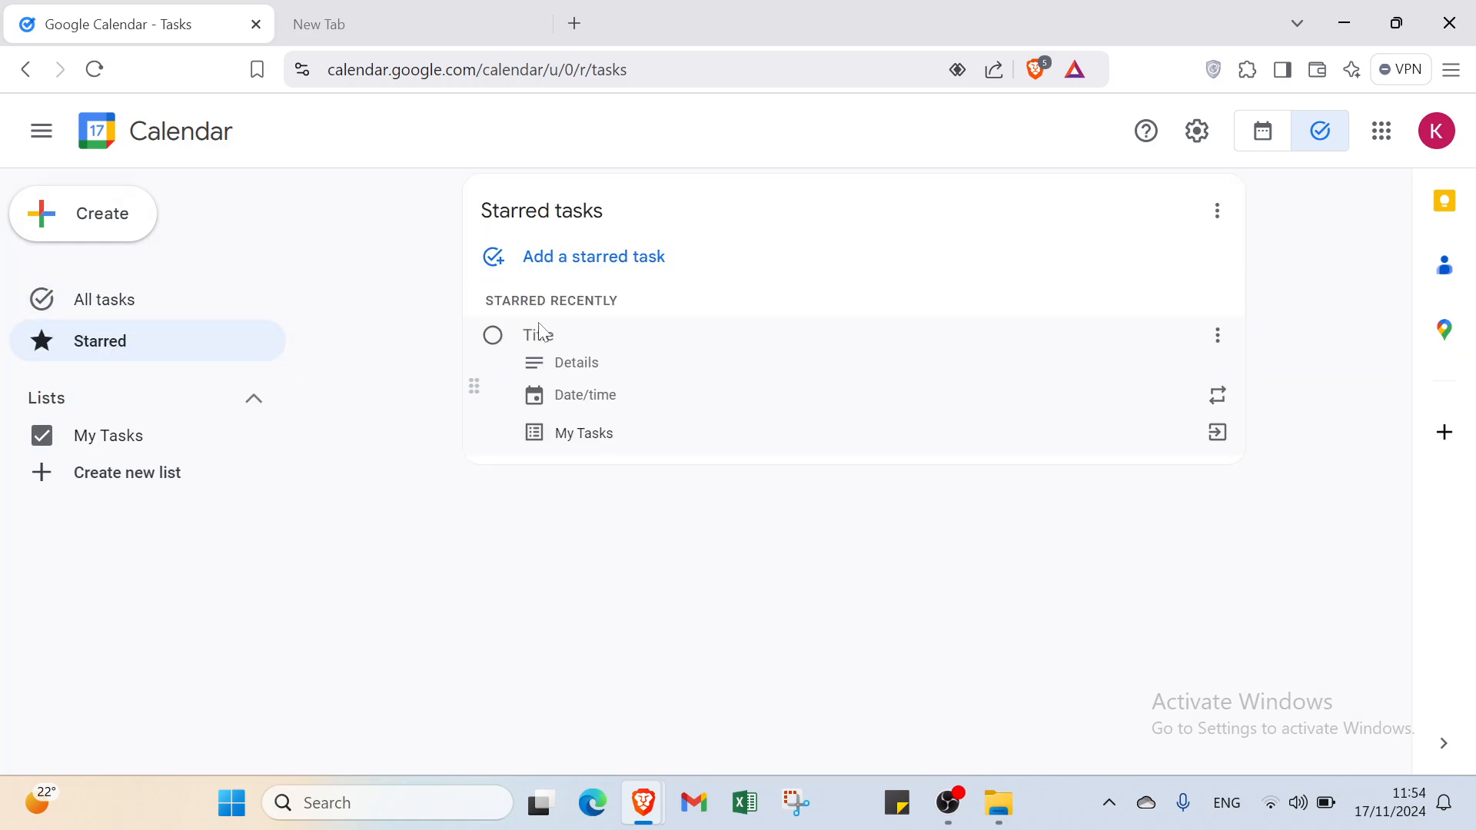
left_click(610, 396)
left_click(615, 458)
left_click(611, 444)
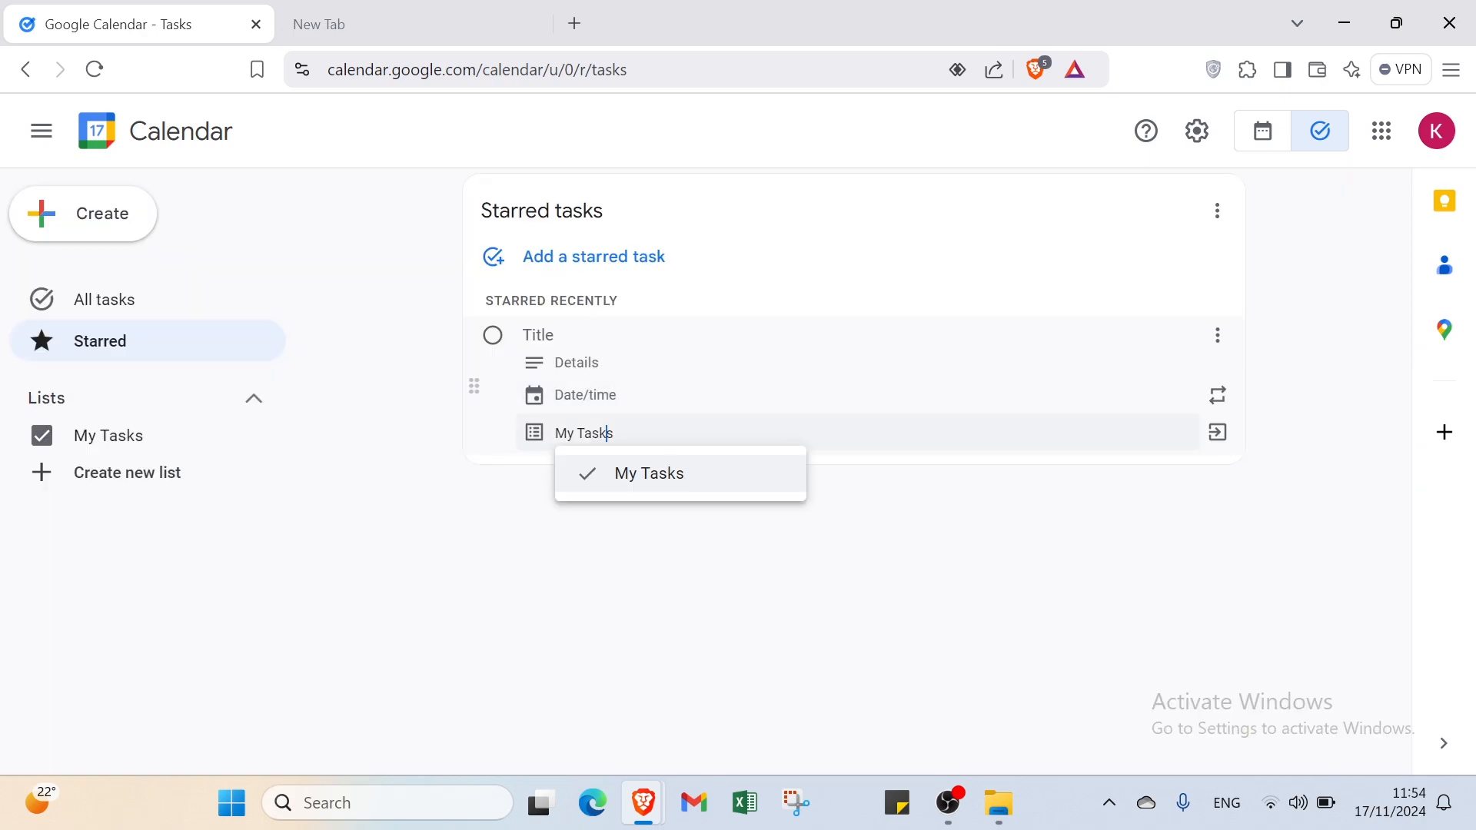
left_click(489, 496)
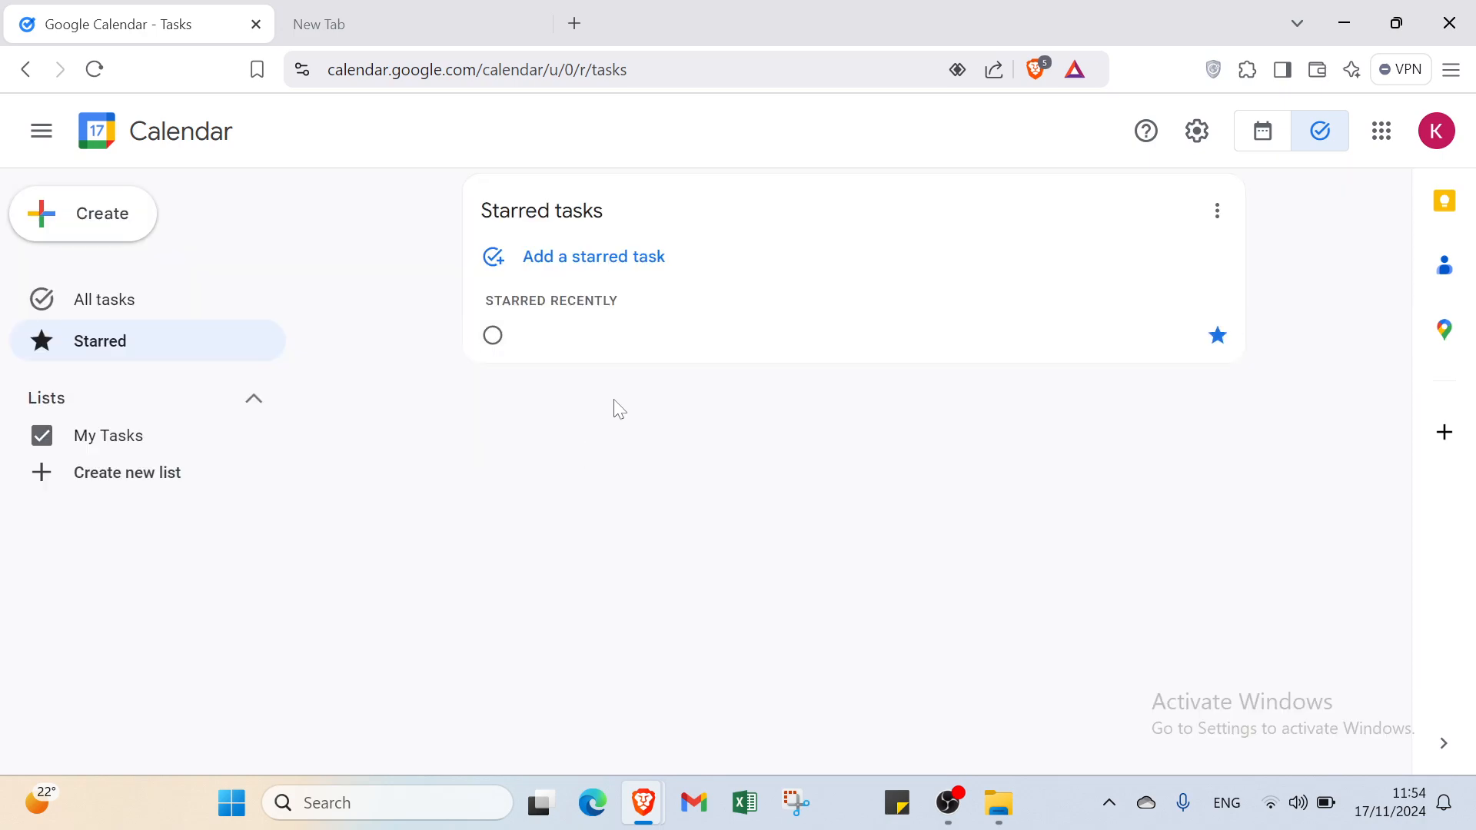
left_click(484, 338)
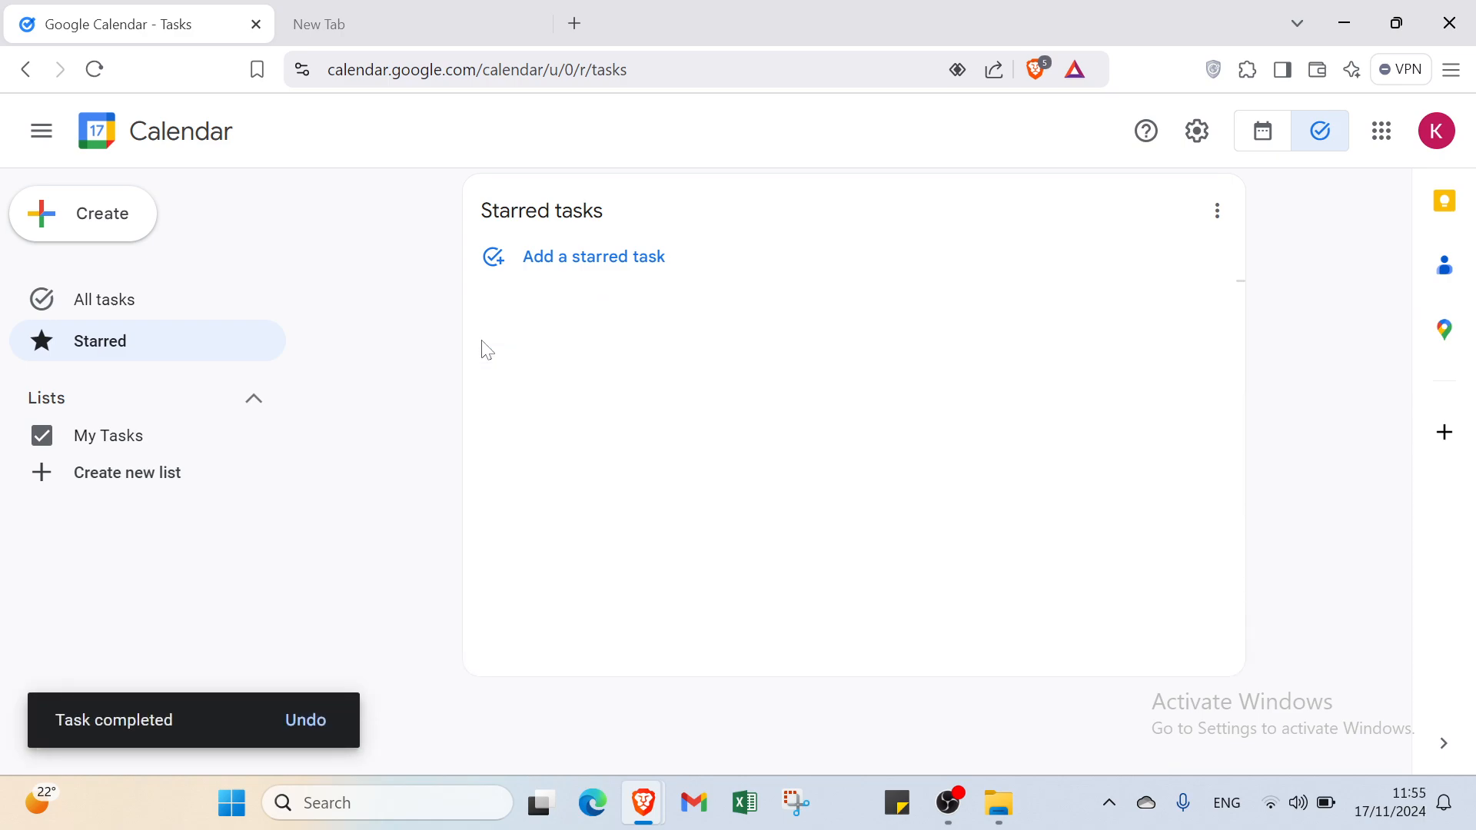
Create a new task list named "task1" and start a blank task in it
left_click(197, 470)
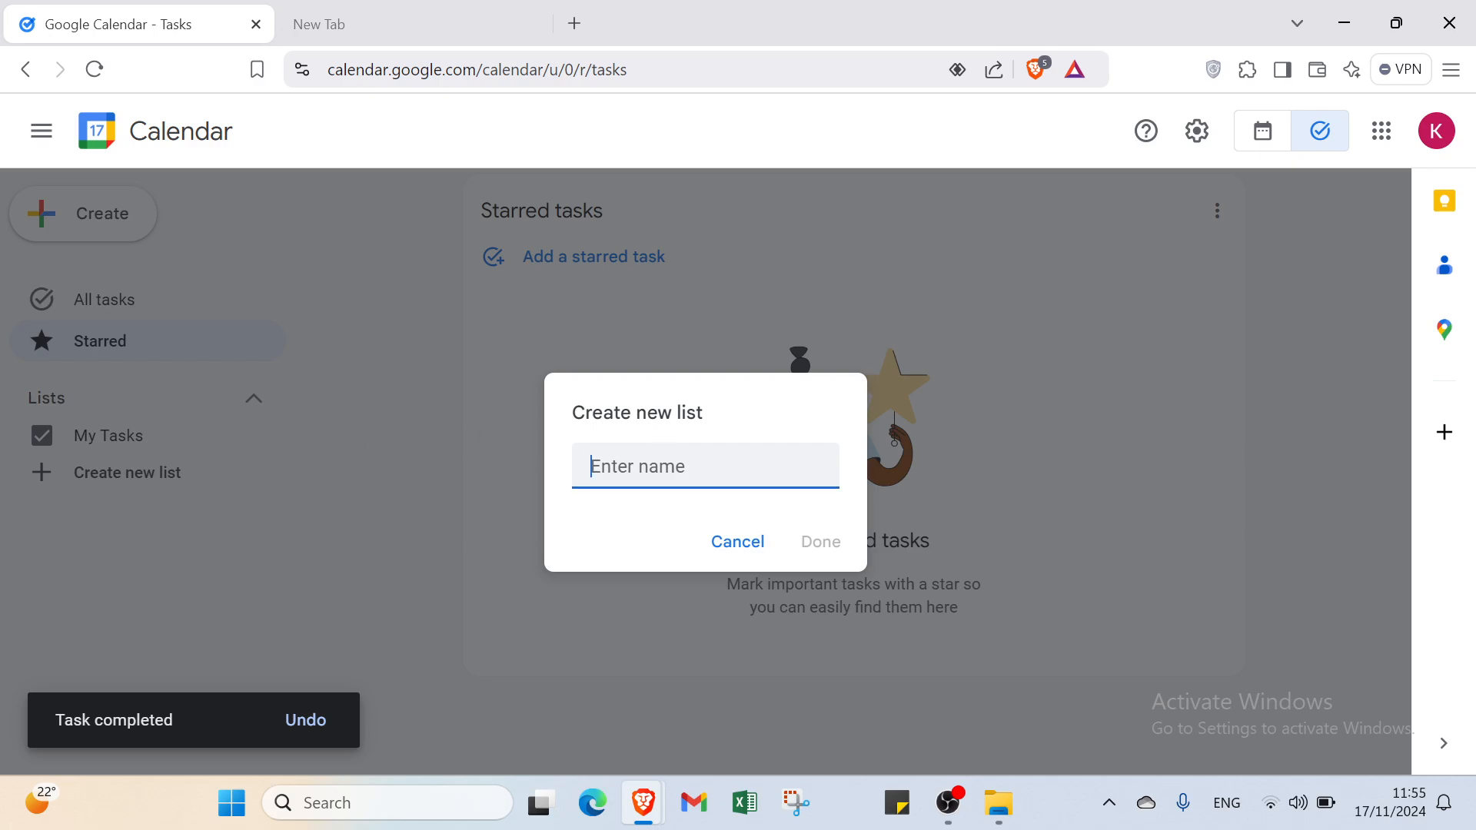
type("task1")
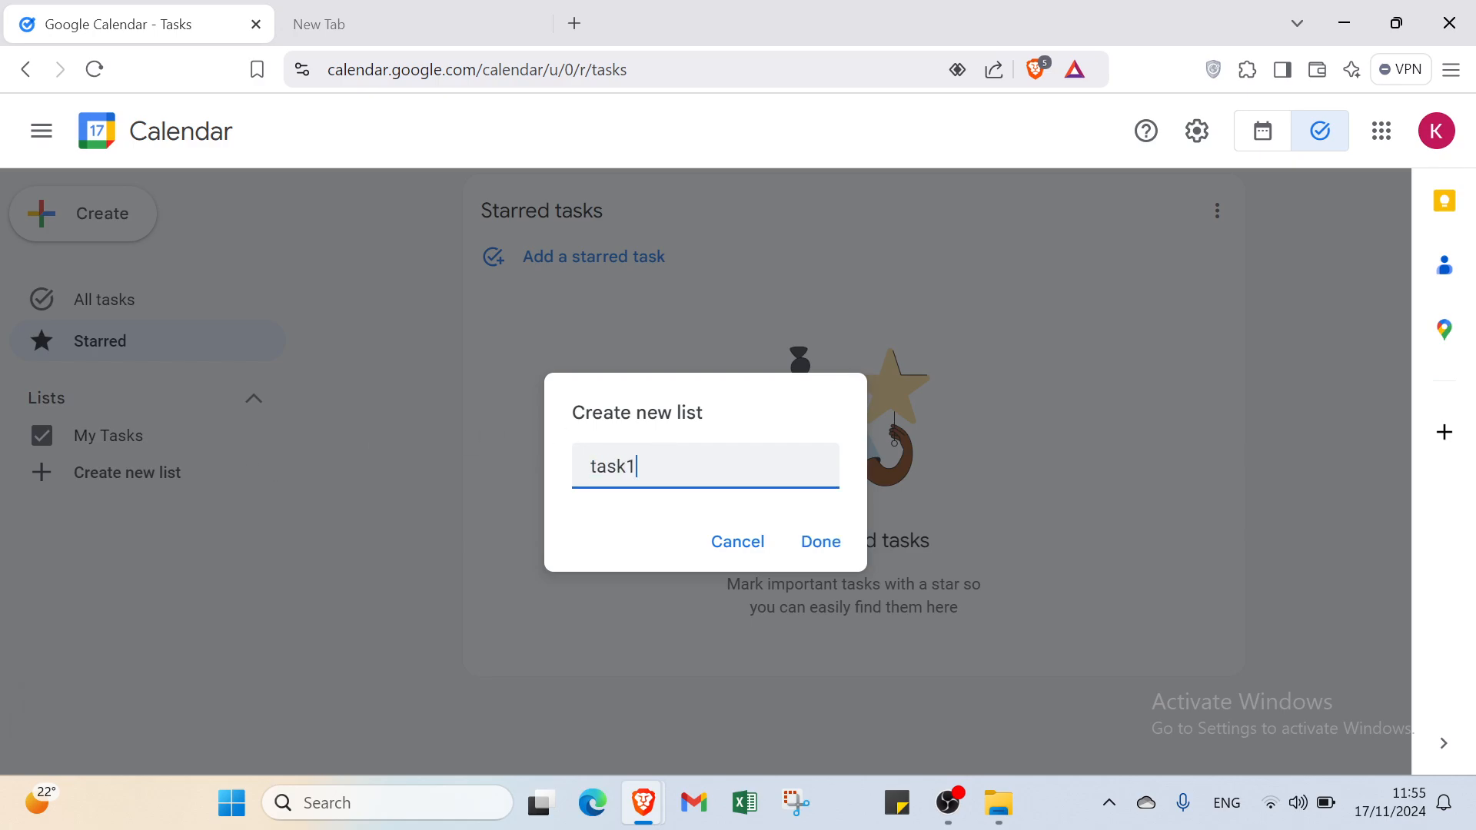
left_click(820, 541)
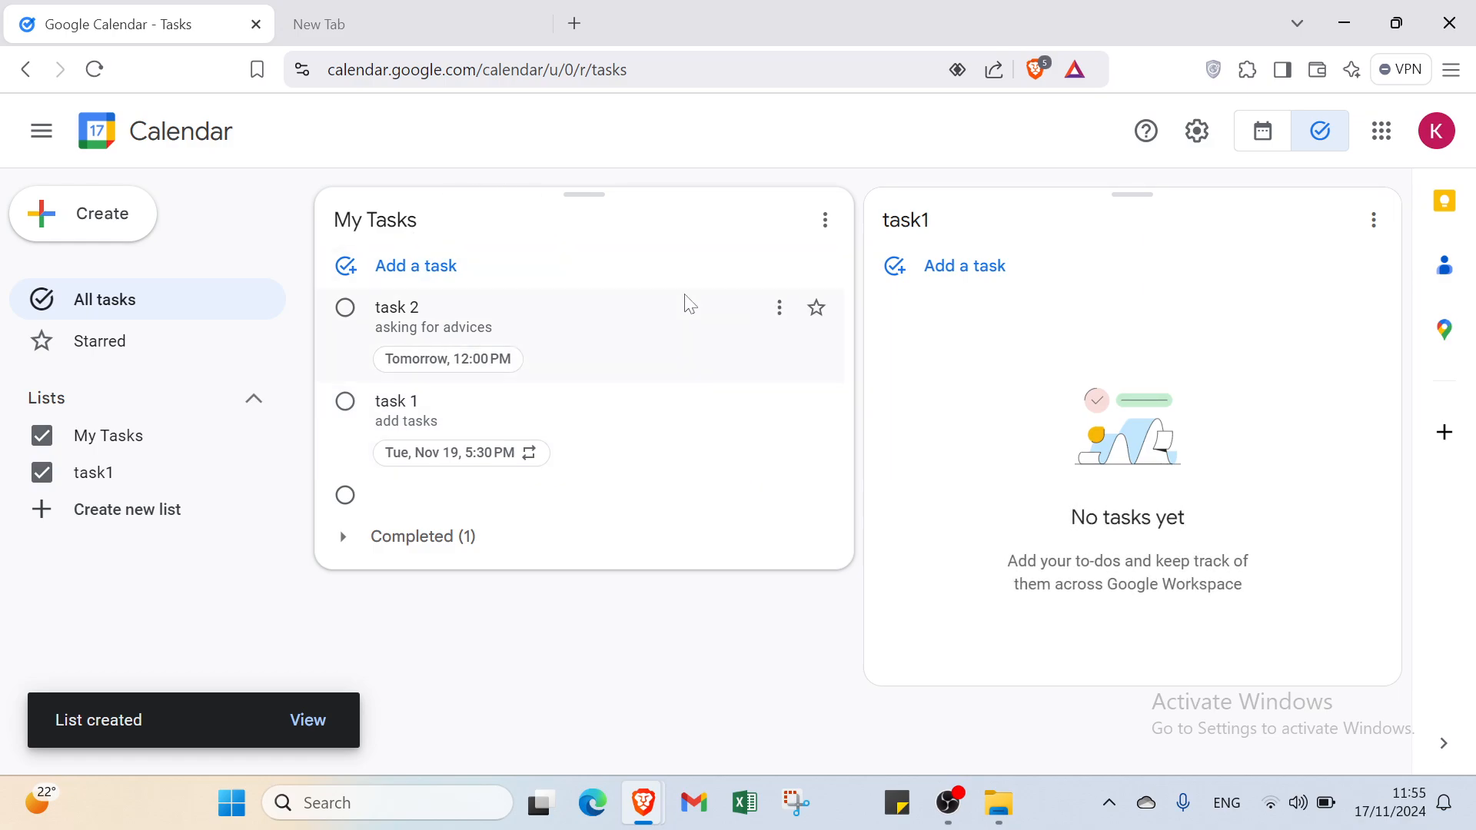
left_click(971, 273)
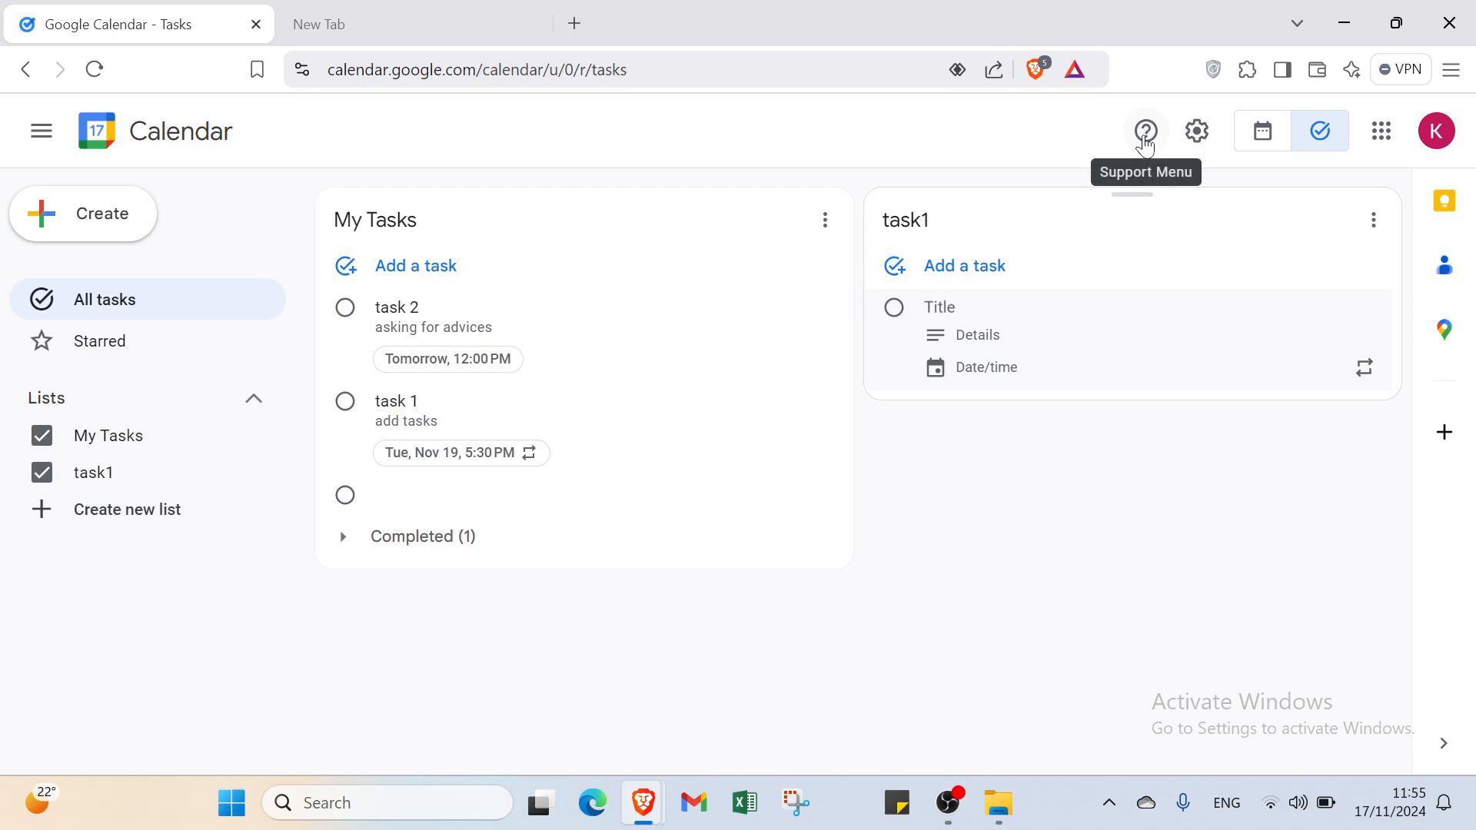
View the available settings options and the list of Google apps
left_click(1201, 146)
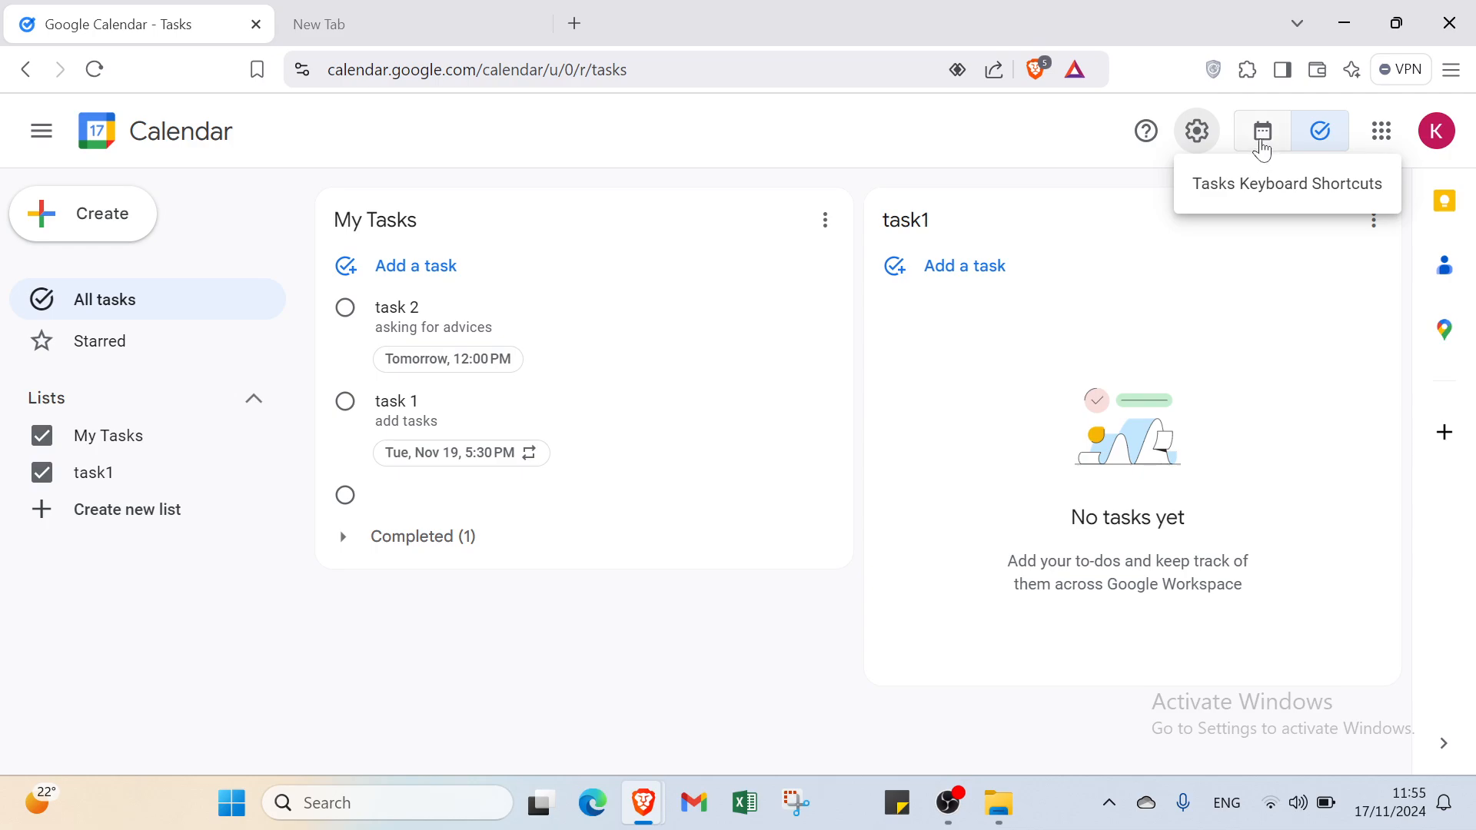
left_click(1388, 146)
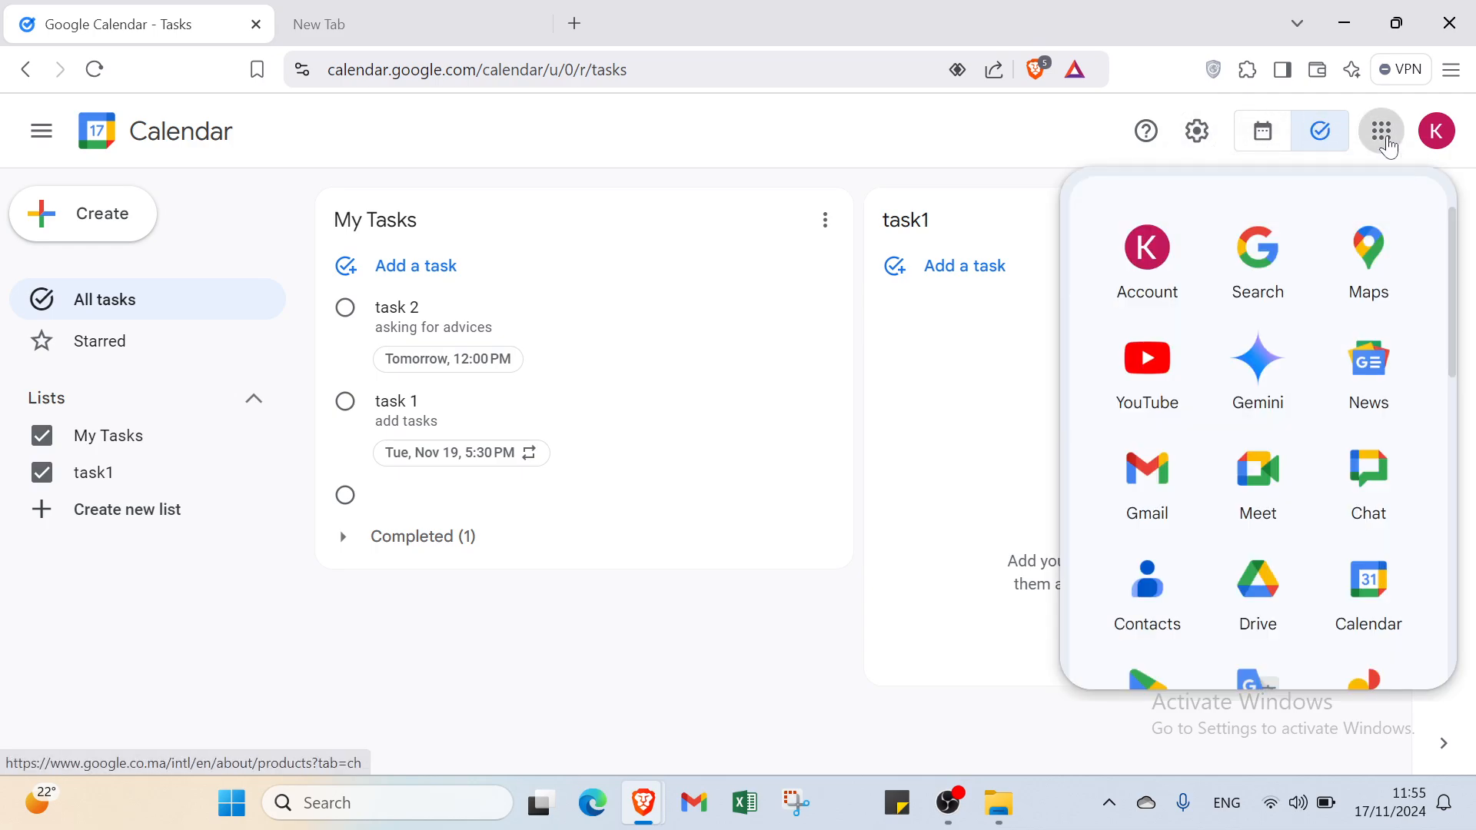
left_click(975, 379)
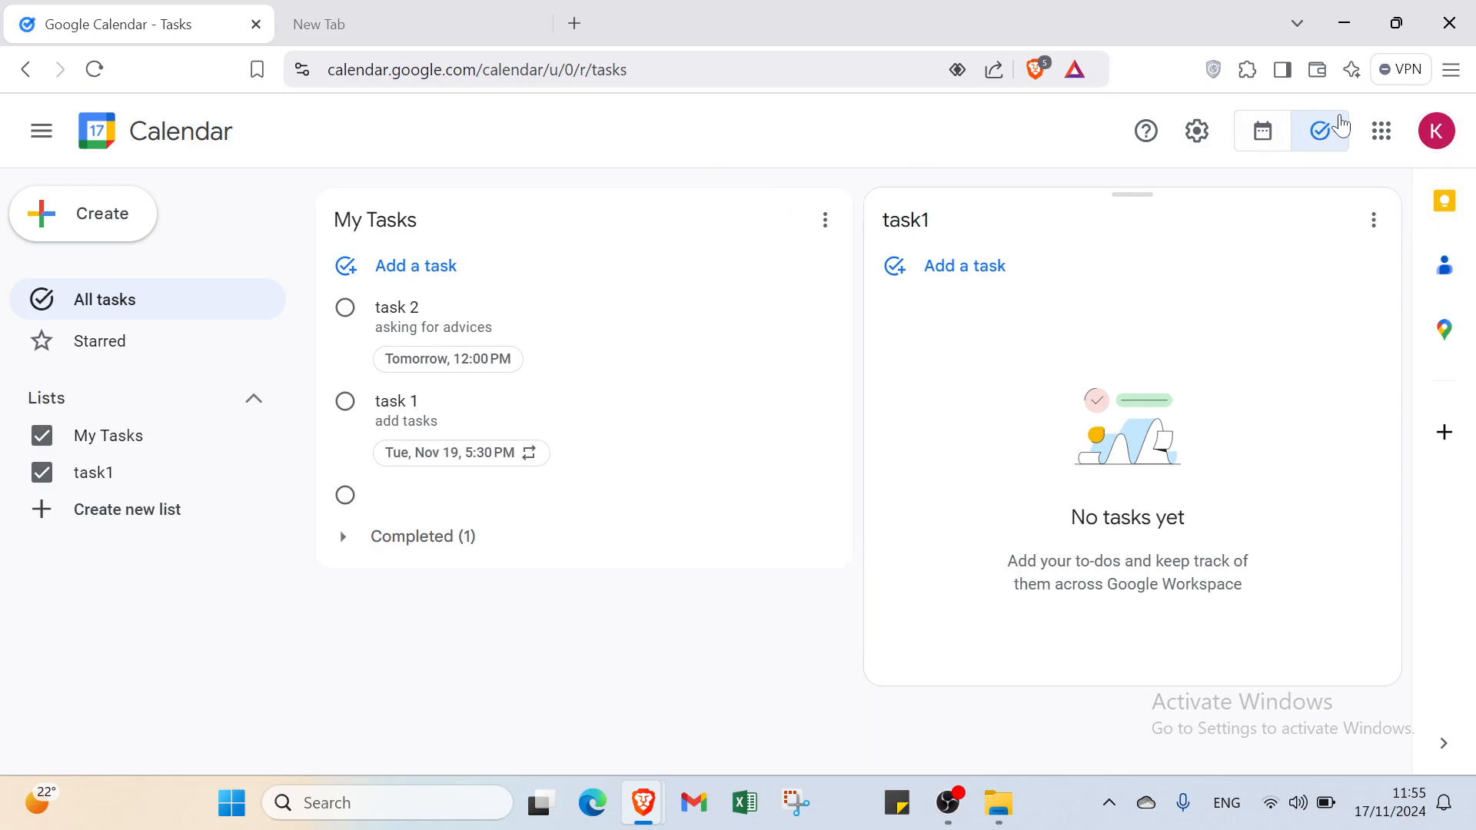
left_click(1381, 131)
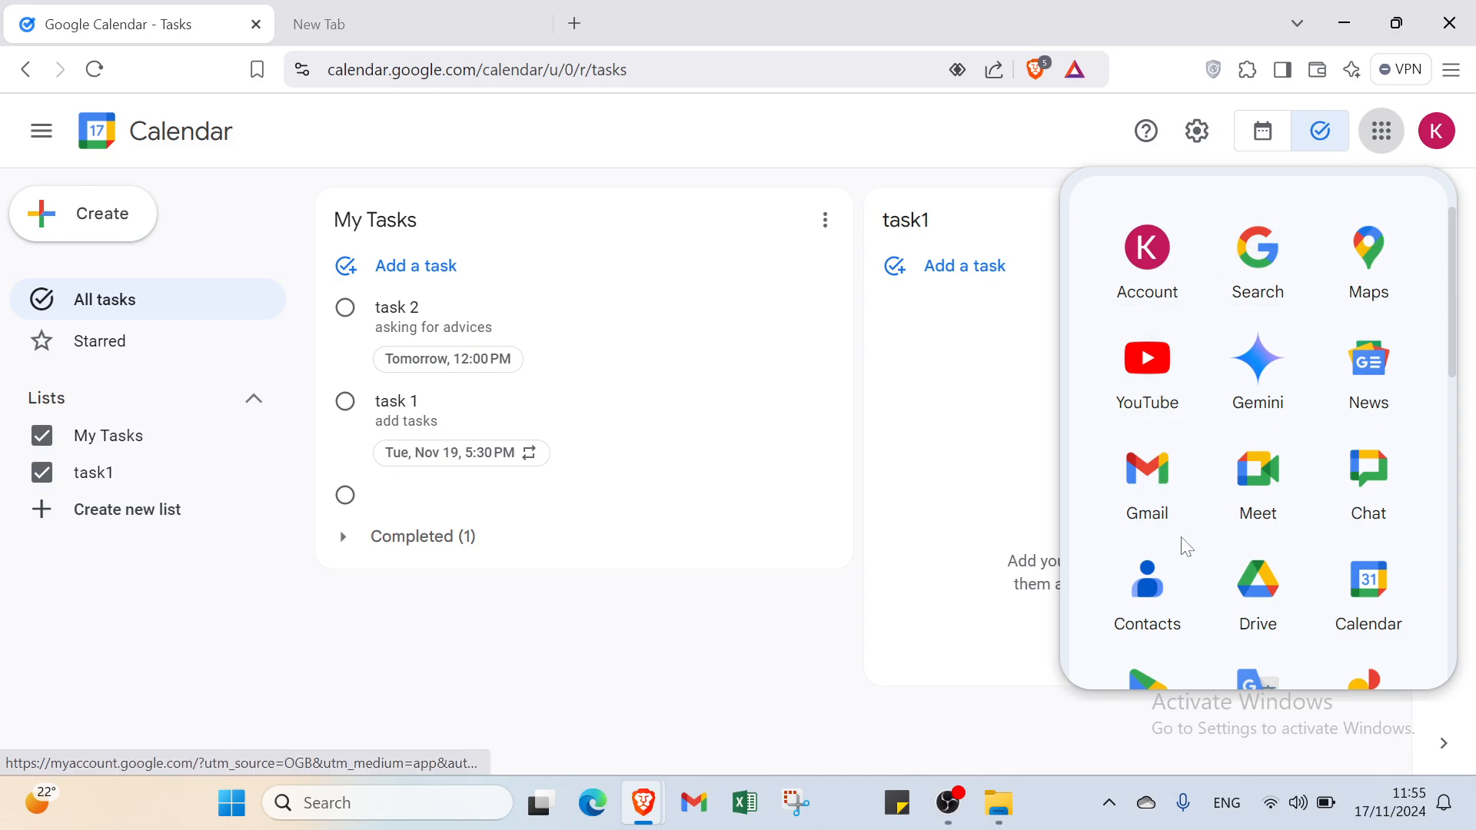
View the Google Keep notes panel with a blank note's options, and the Google Workspace Marketplace
left_click(942, 421)
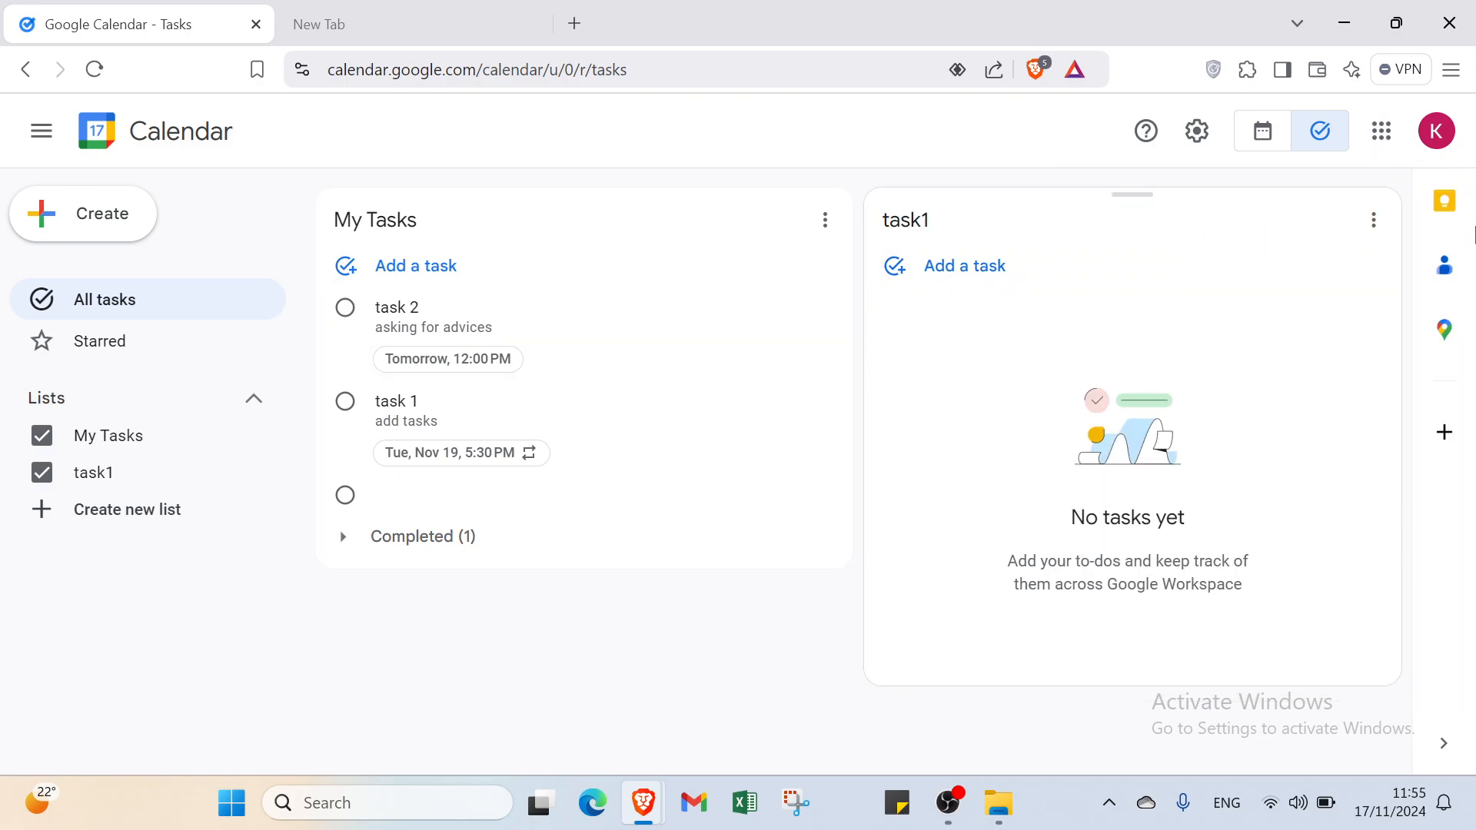
left_click(1444, 202)
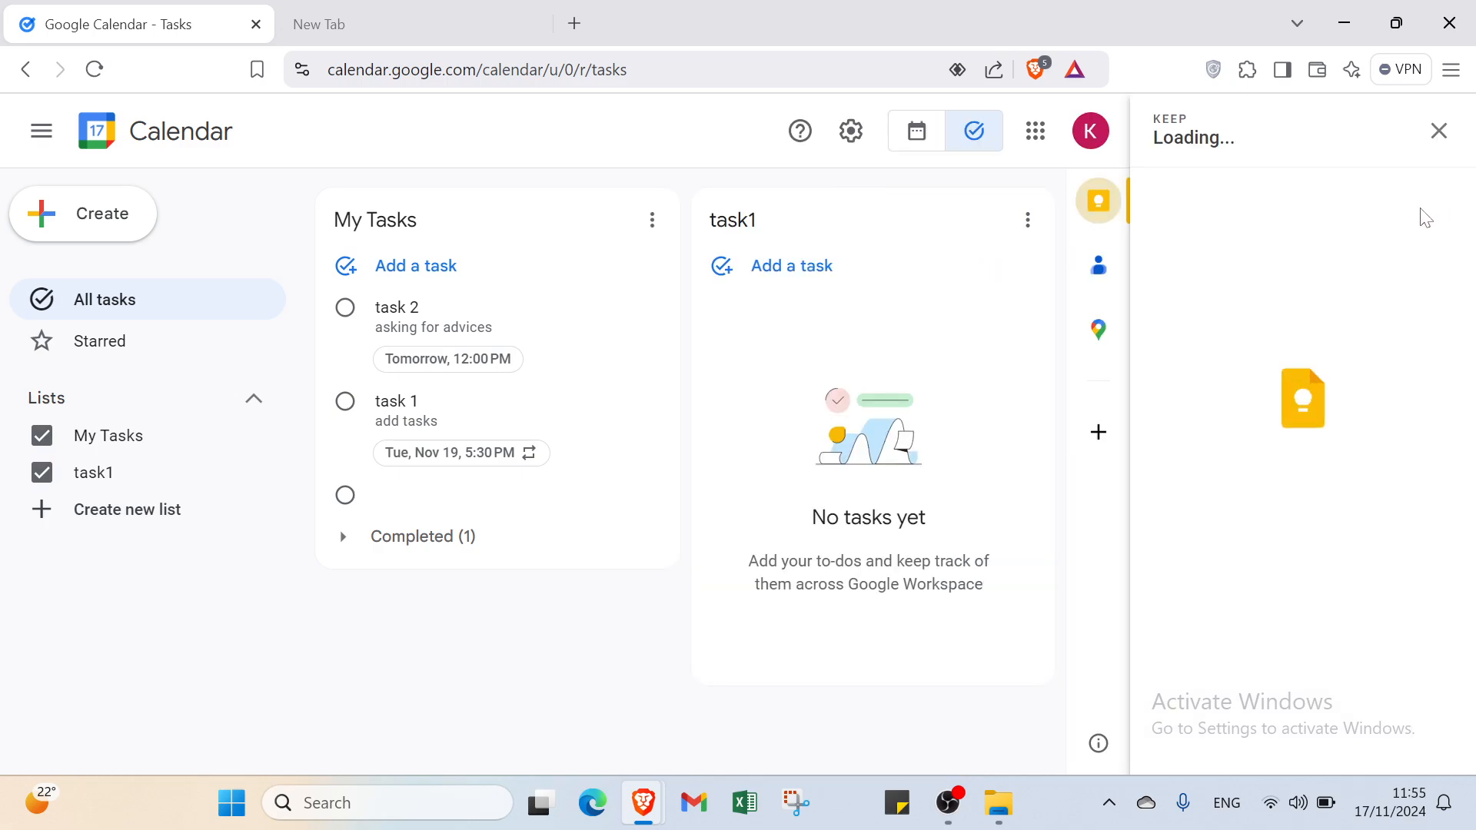
left_click(1285, 205)
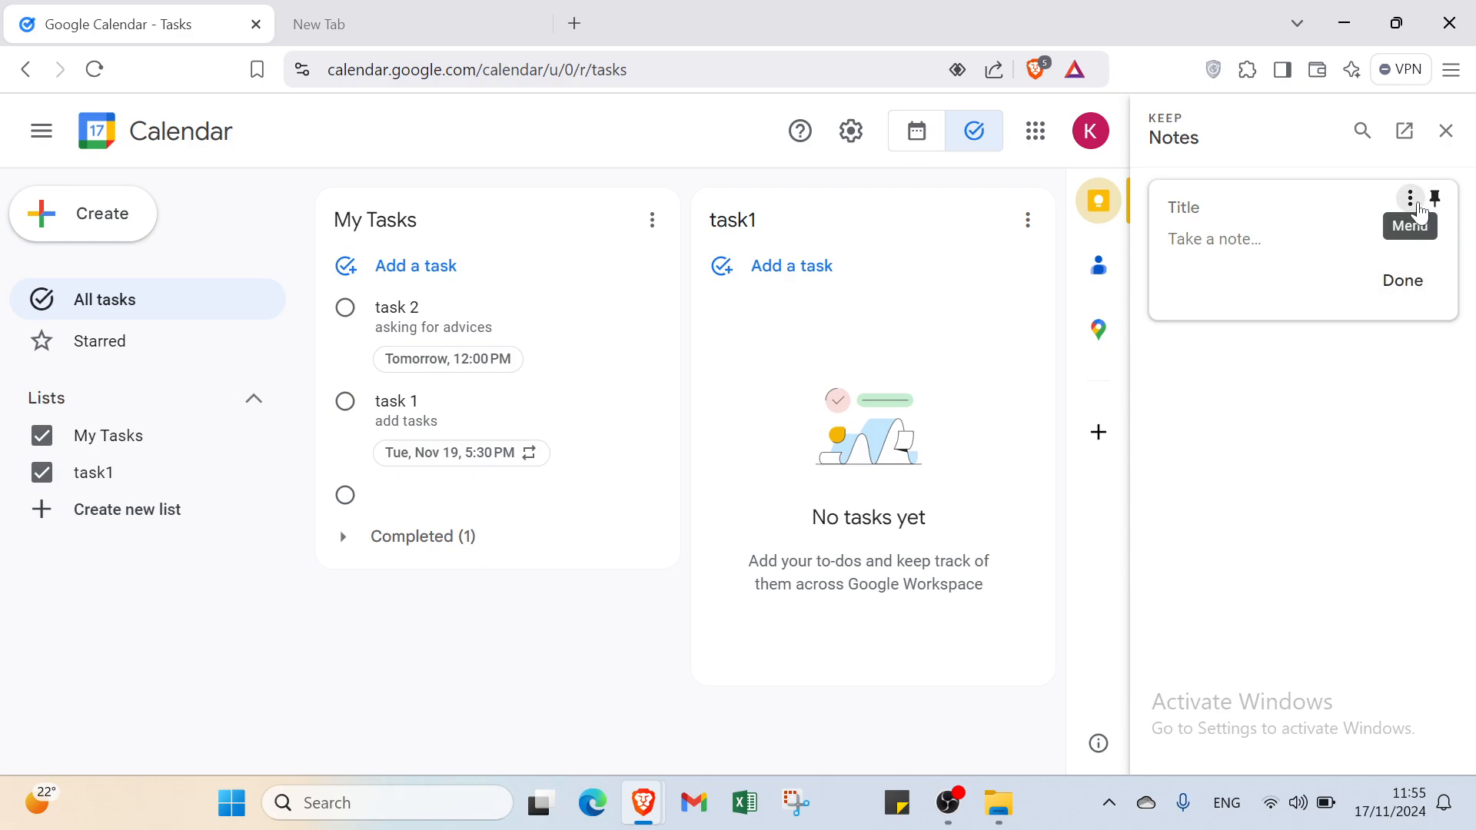
left_click(1410, 199)
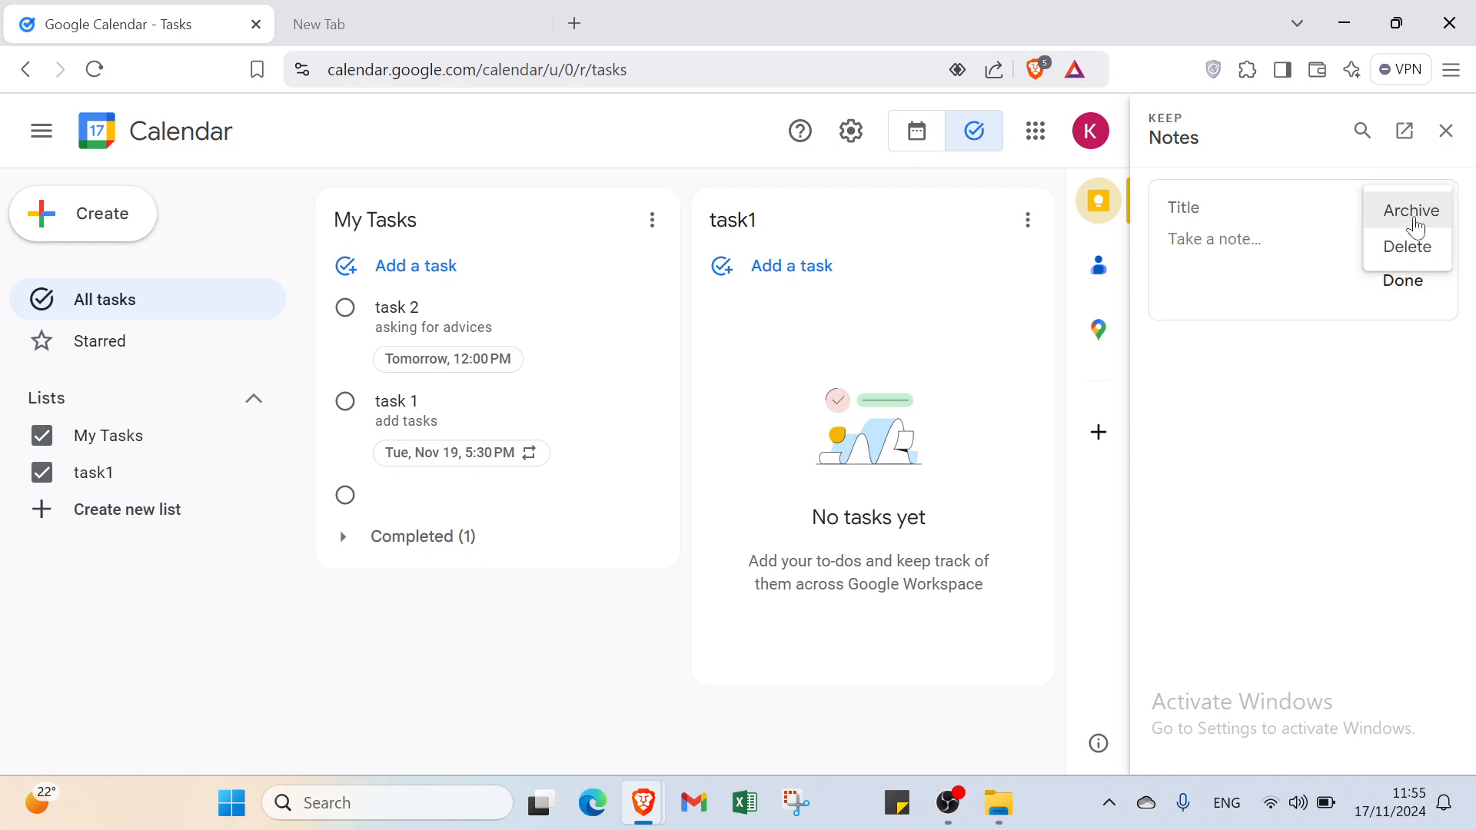
left_click(1359, 355)
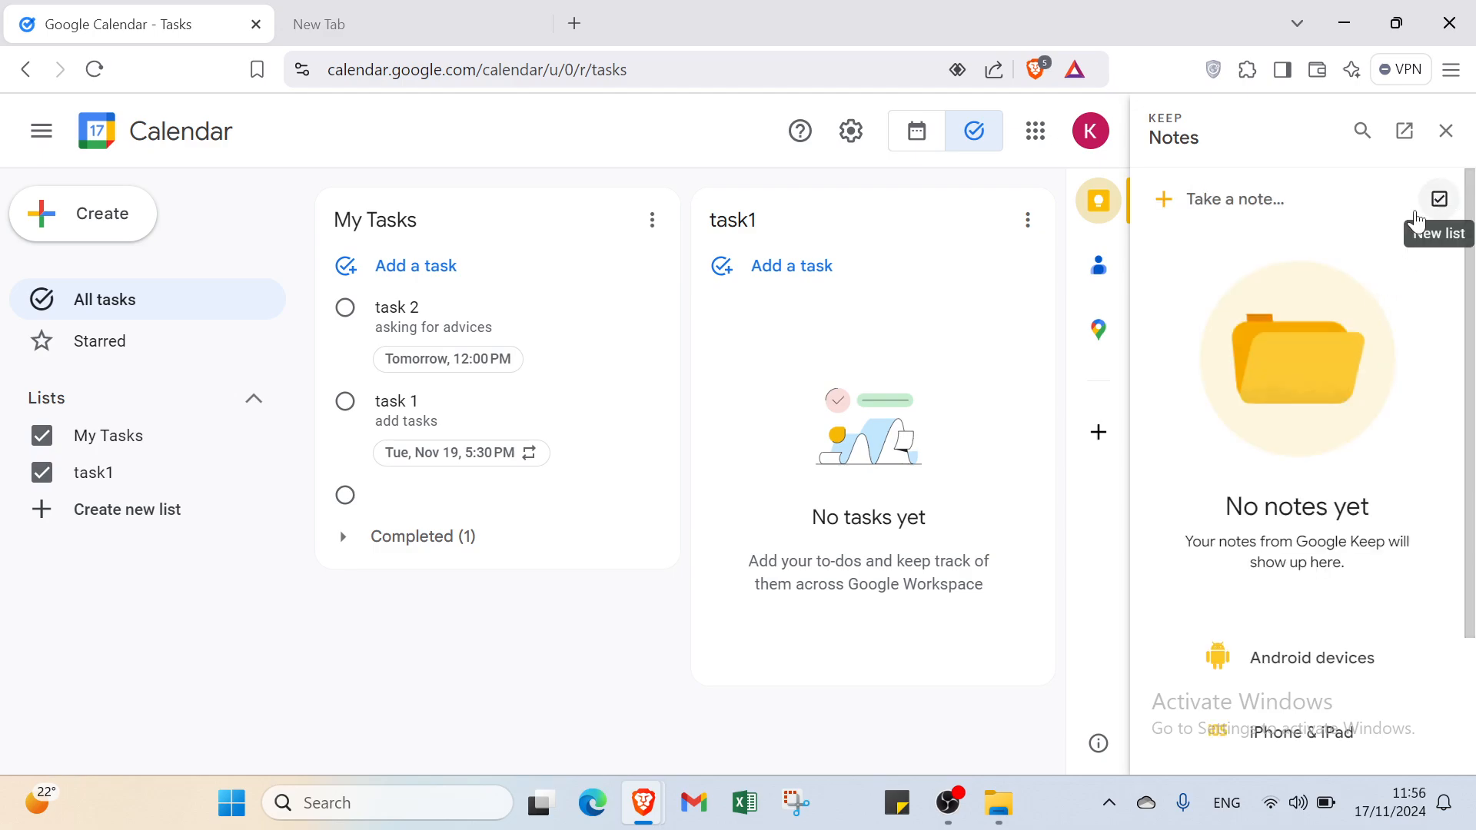
scroll(1419, 222, "down", 2)
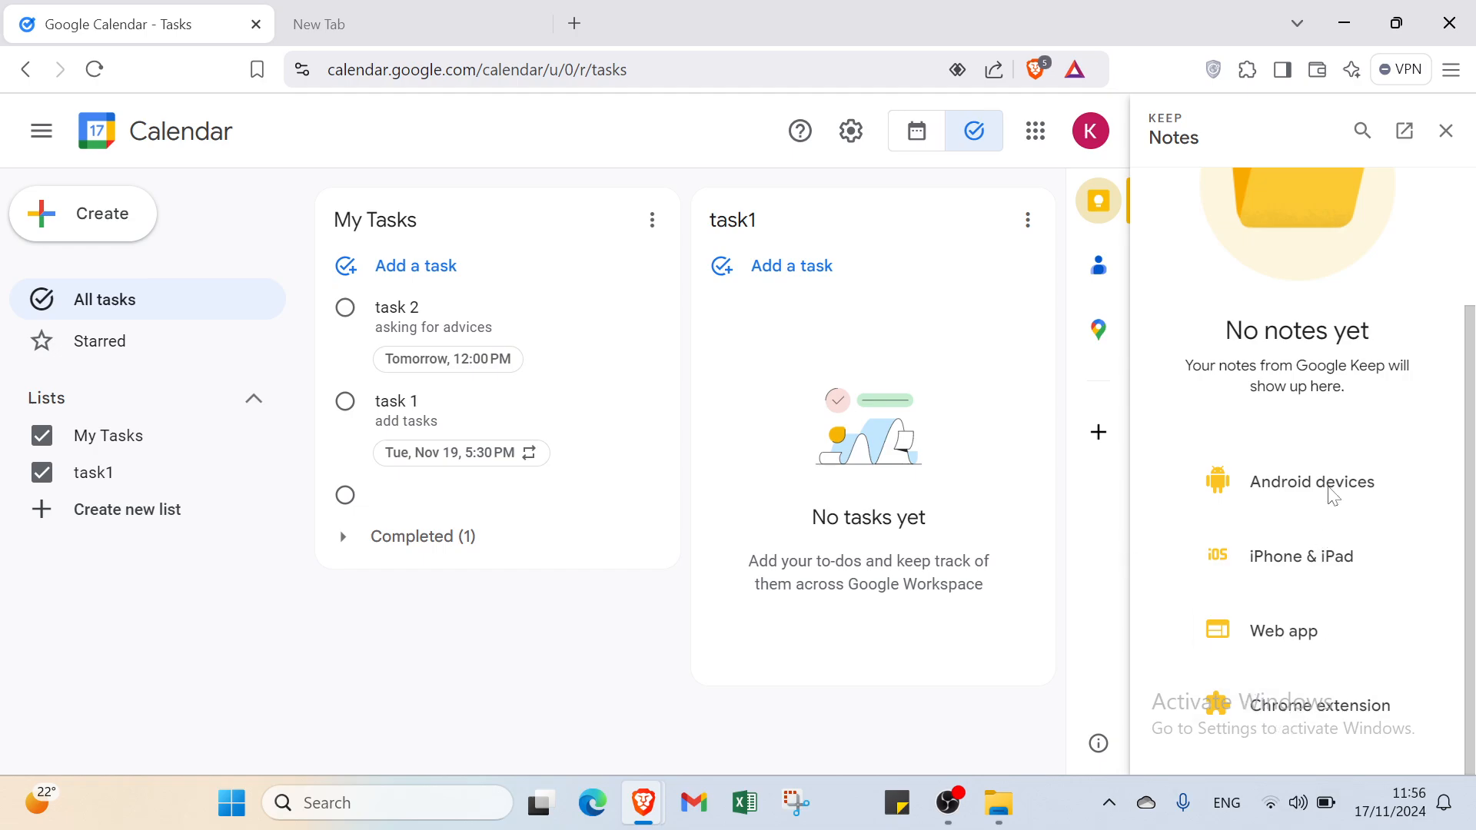
left_click(1446, 131)
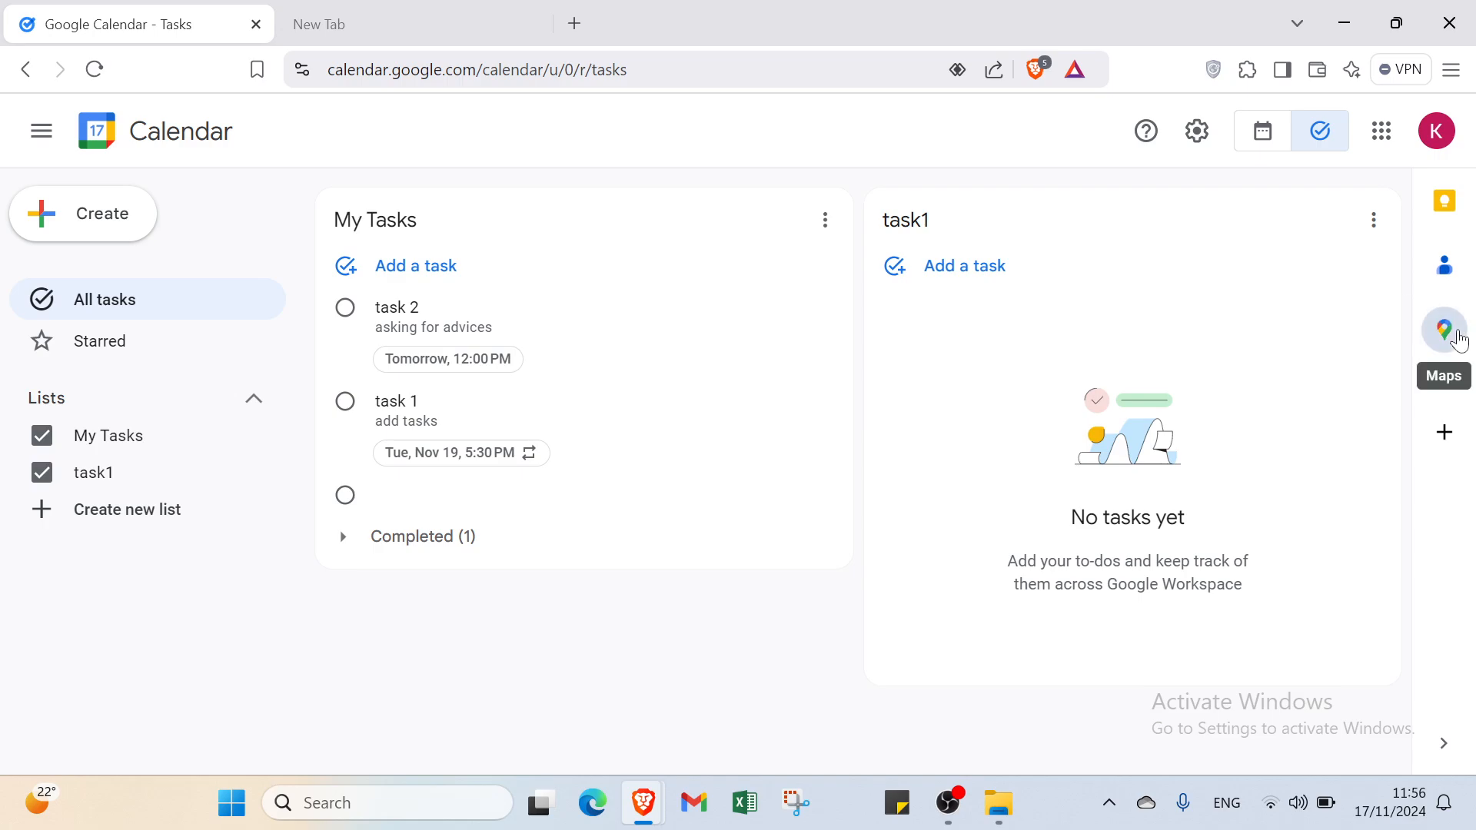
left_click(1464, 436)
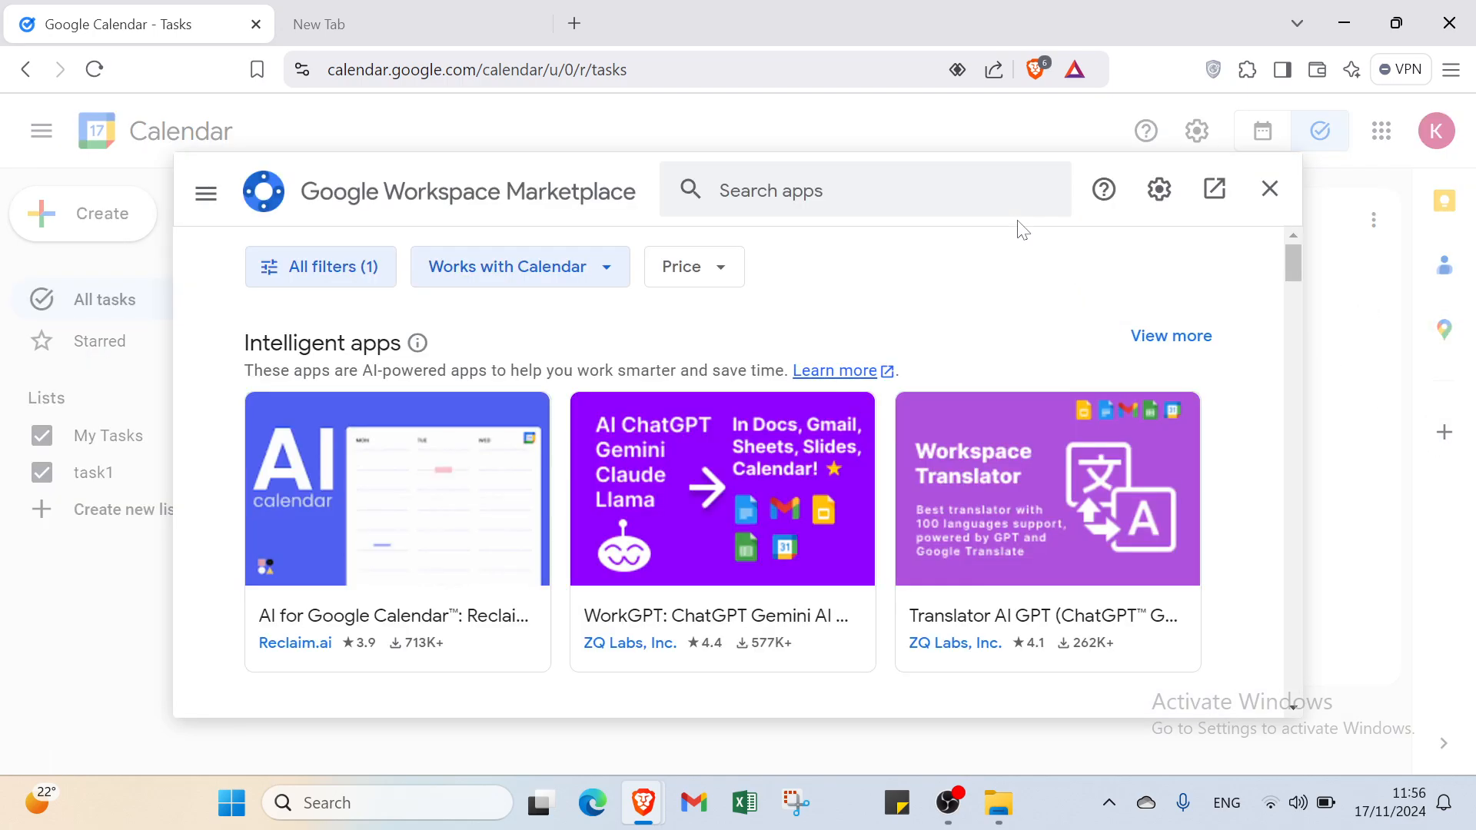
left_click(1272, 188)
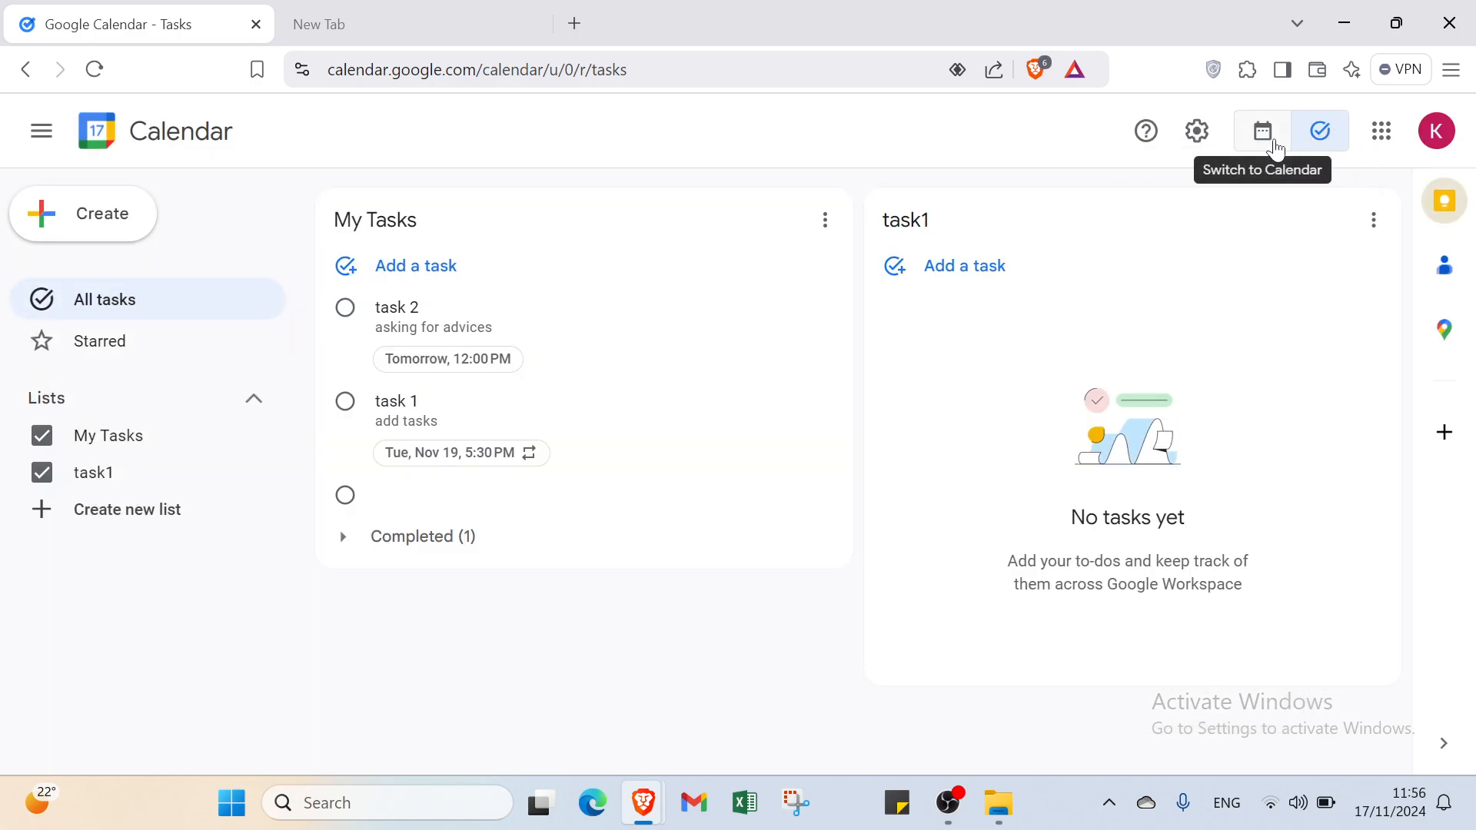
Start an untitled task on Nov 20, 2024 at 9:00am from the Calendar week view and look at its repeat options
left_click(1276, 148)
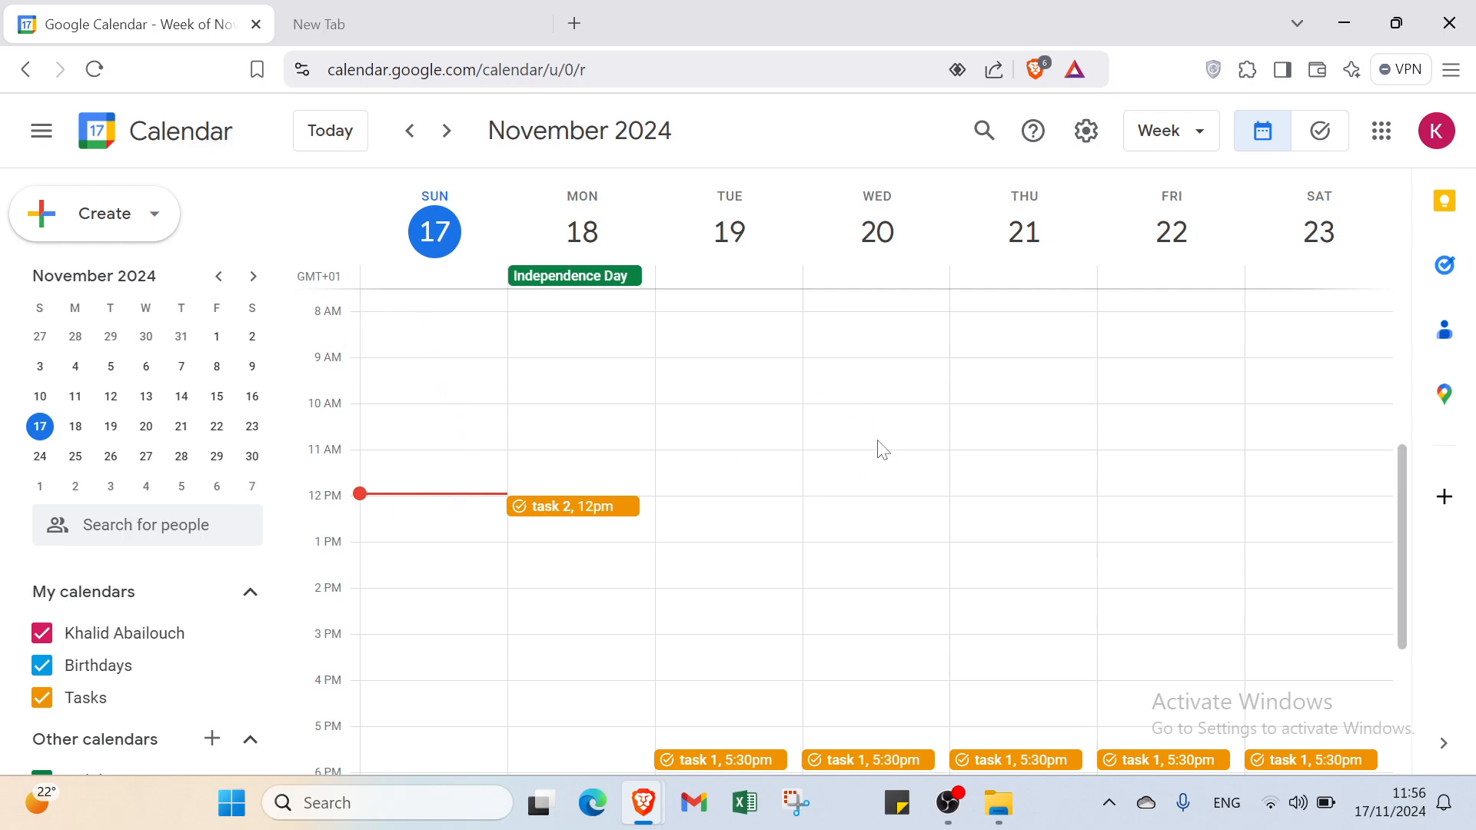
left_click(913, 384)
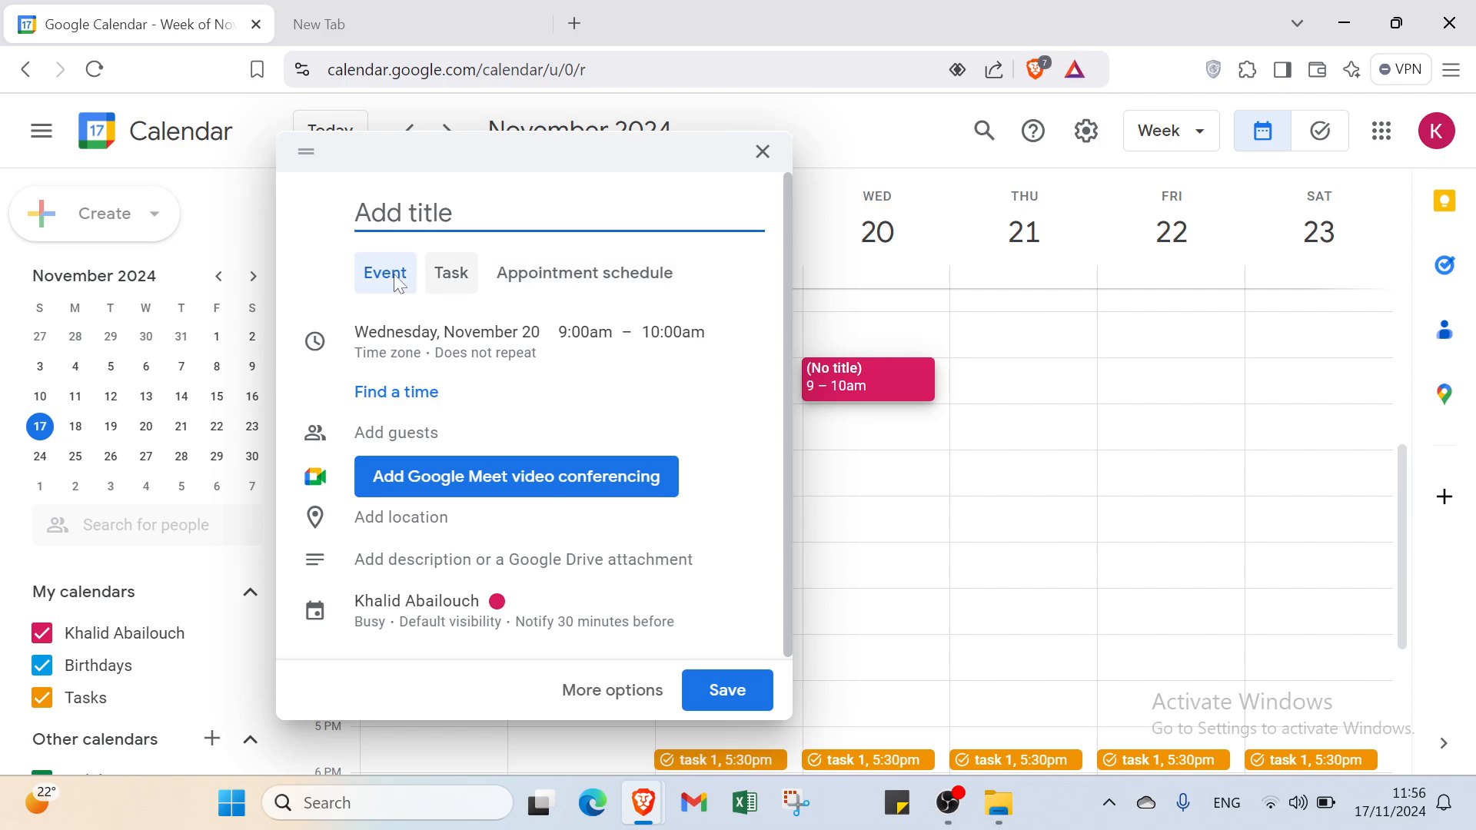
left_click(465, 285)
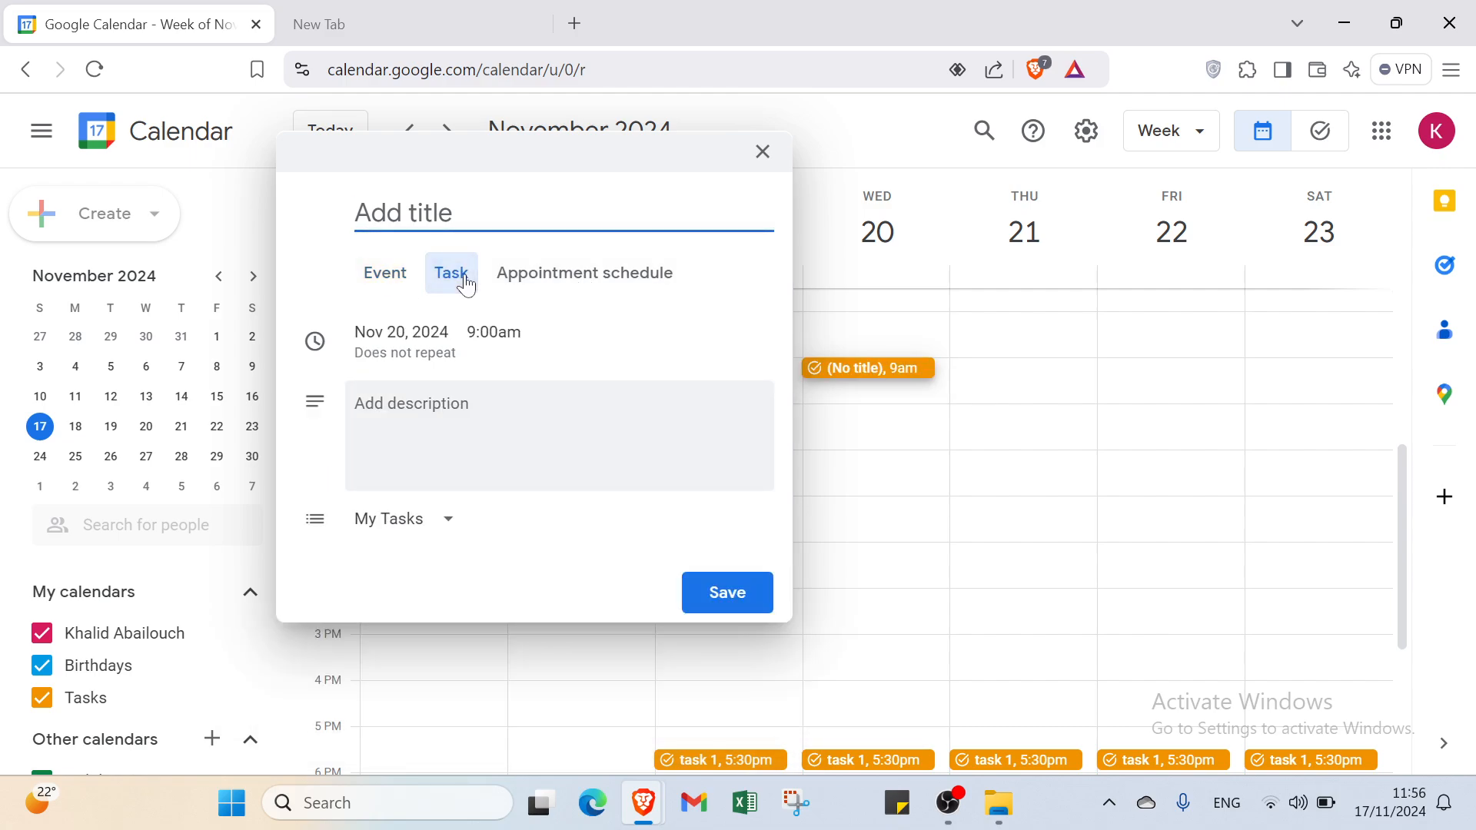
left_click(355, 403)
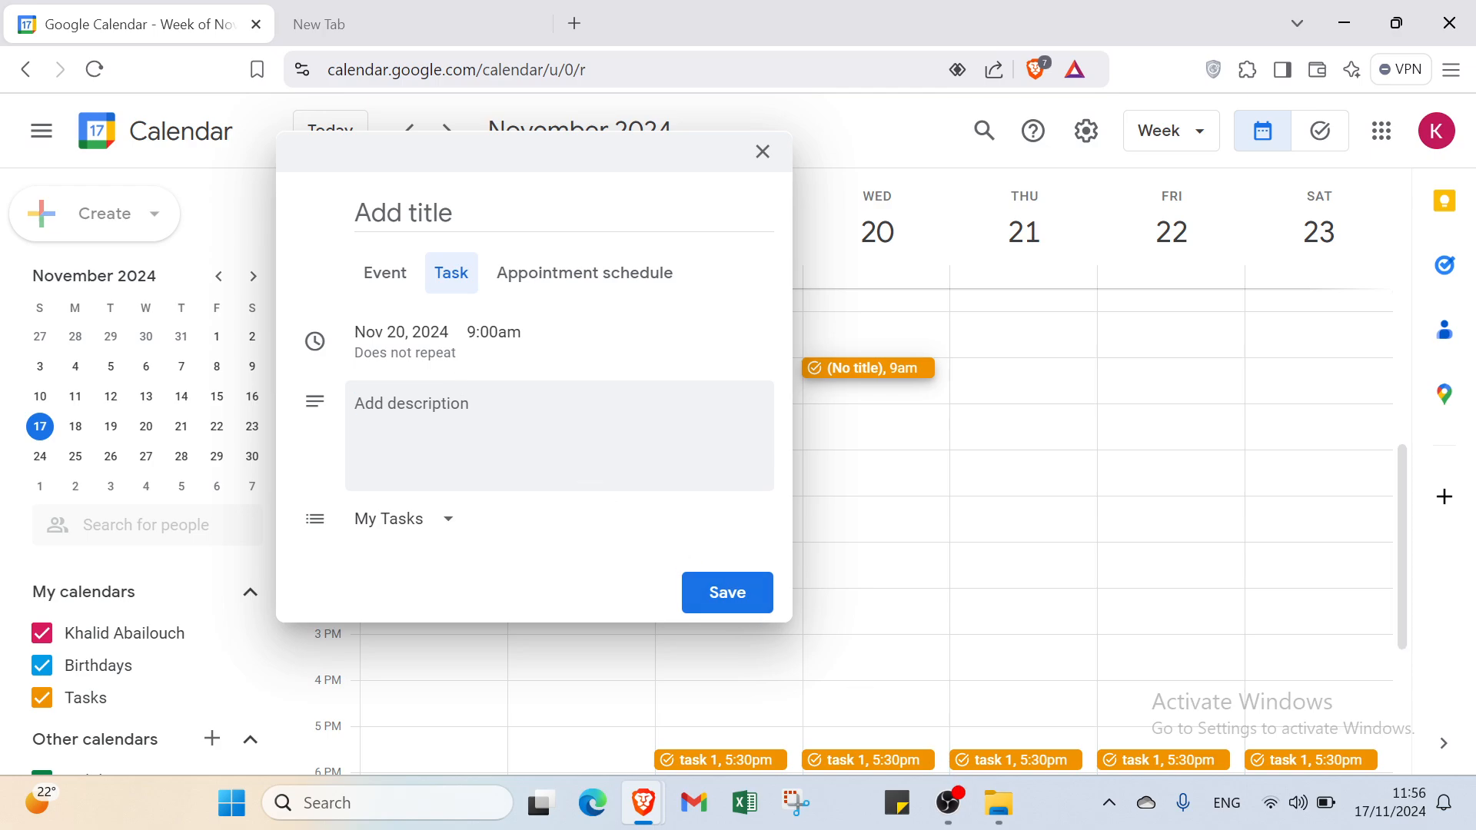
left_click(429, 373)
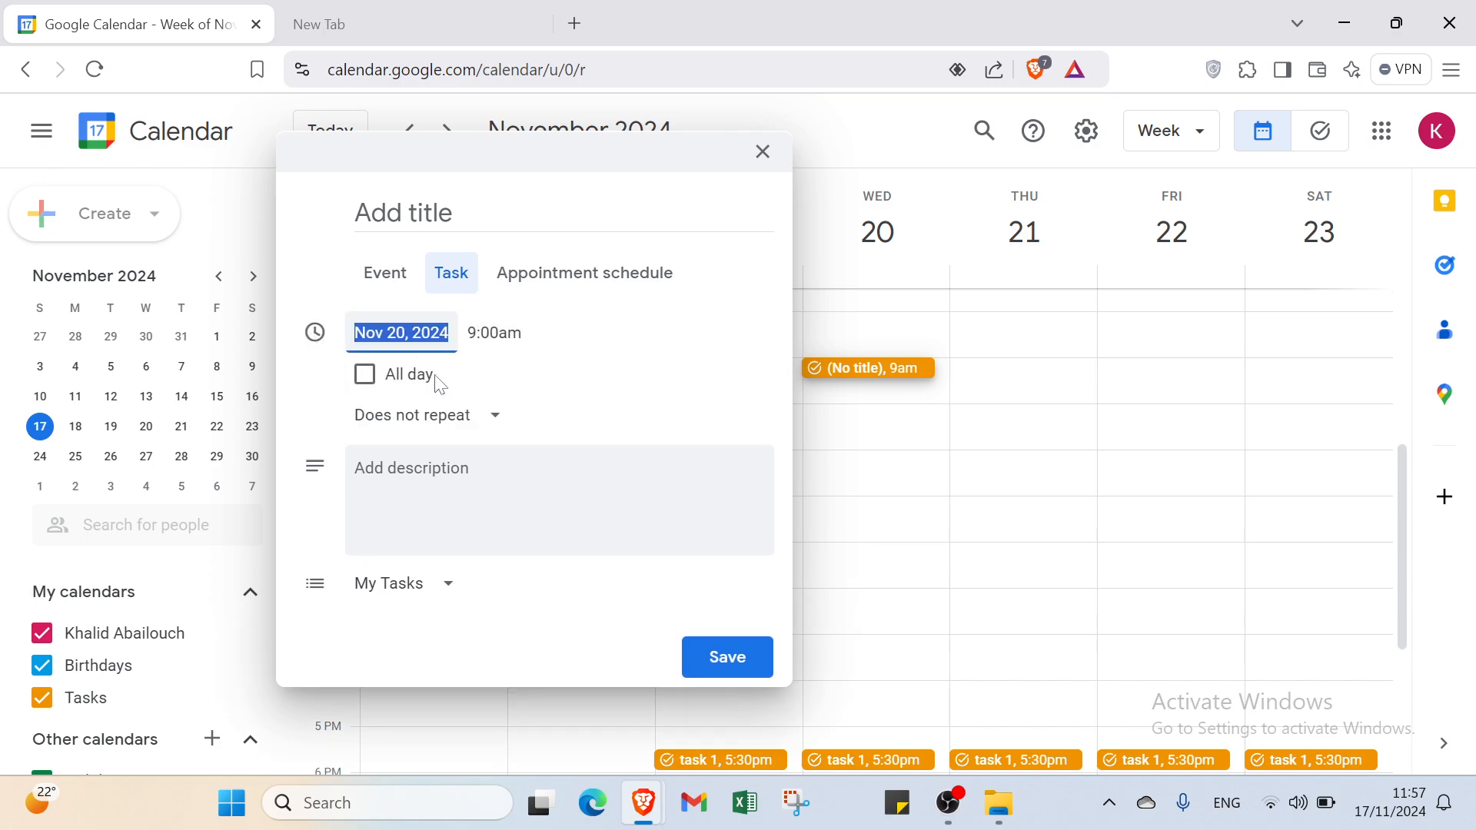
left_click(423, 416)
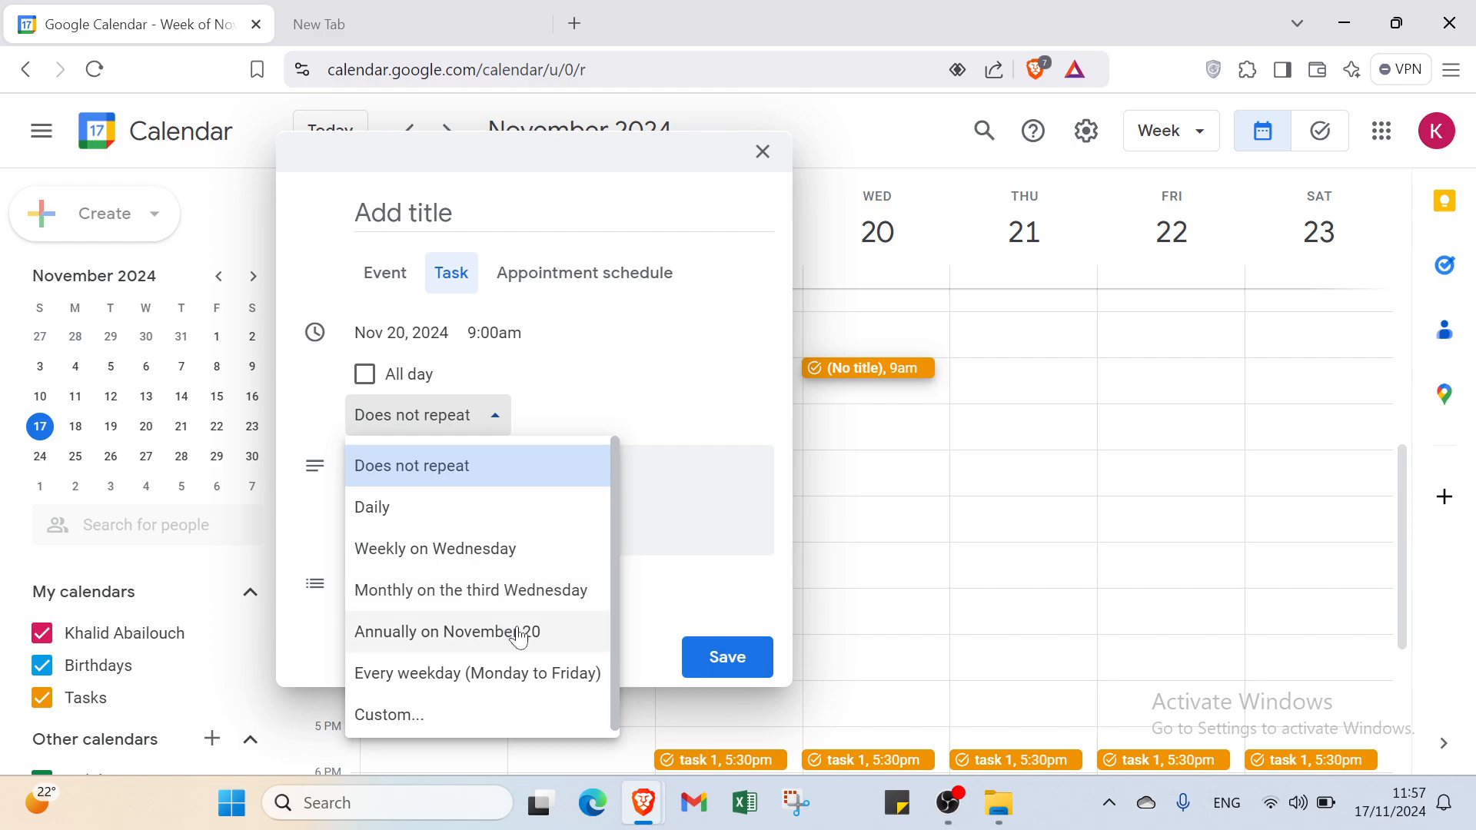
left_click(626, 436)
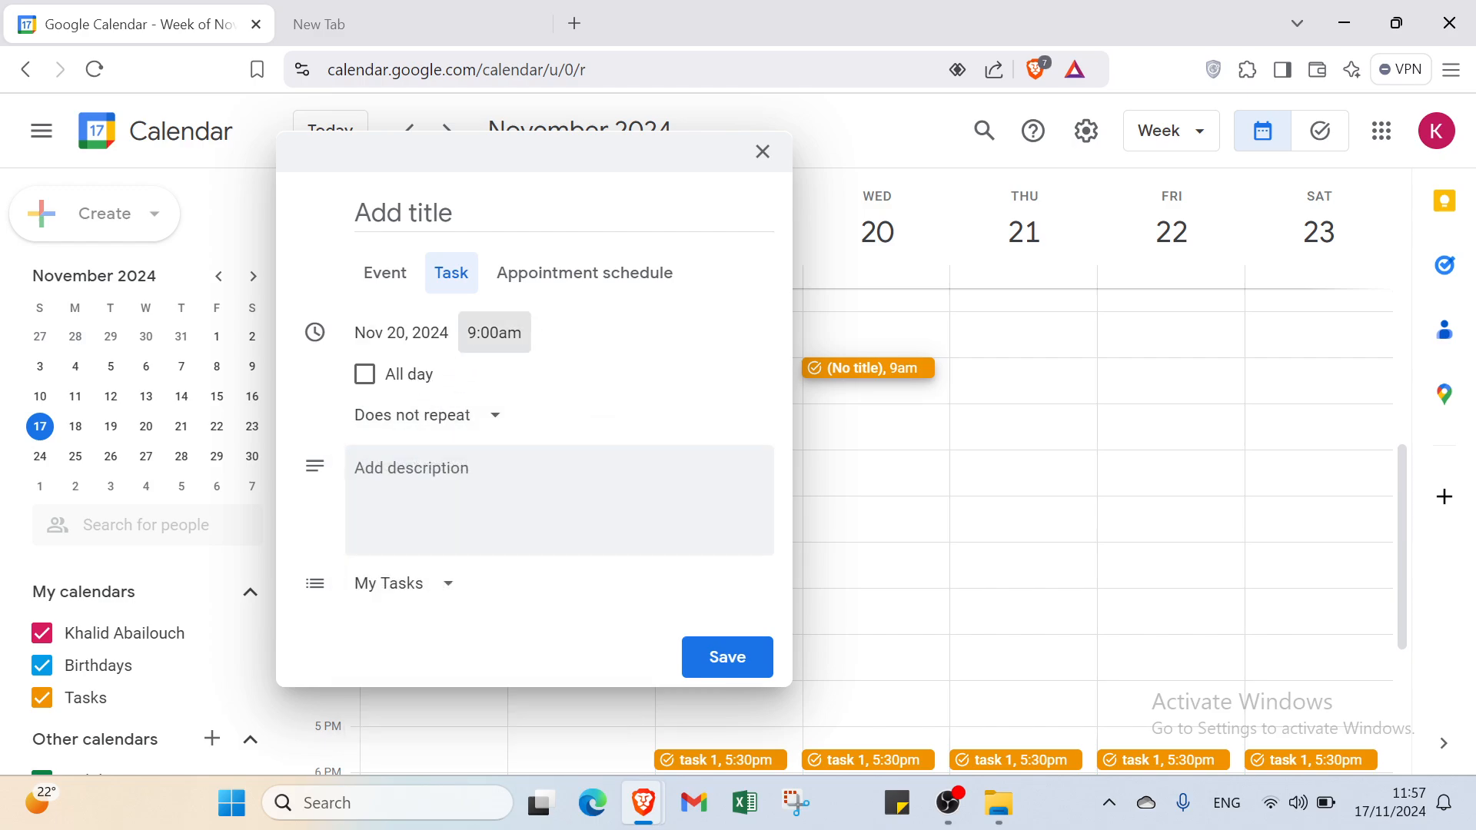
Assign the new task to the task1 list and add the description "askin for advices"
left_click(441, 583)
left_click(428, 680)
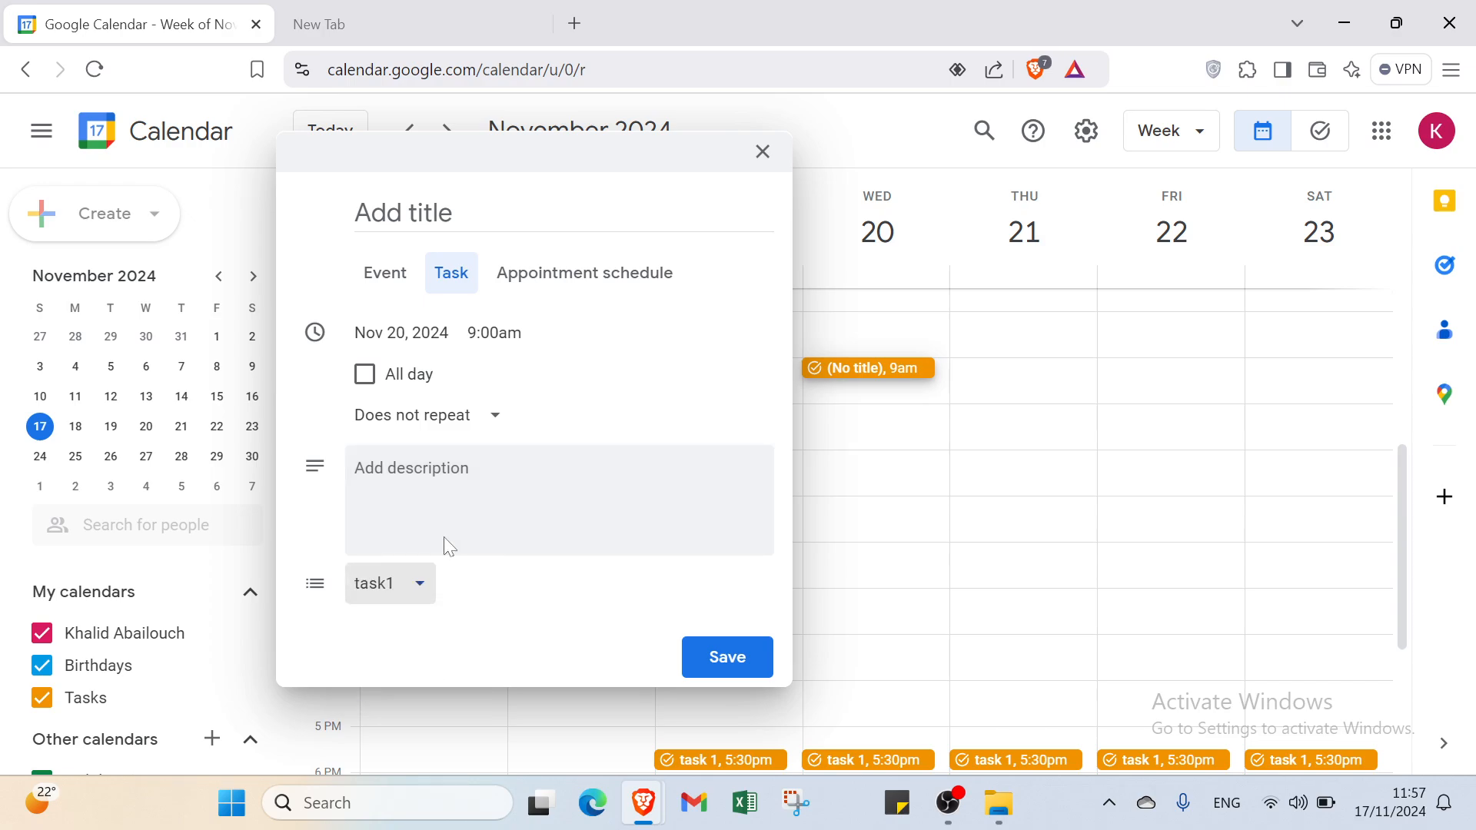
left_click(446, 542)
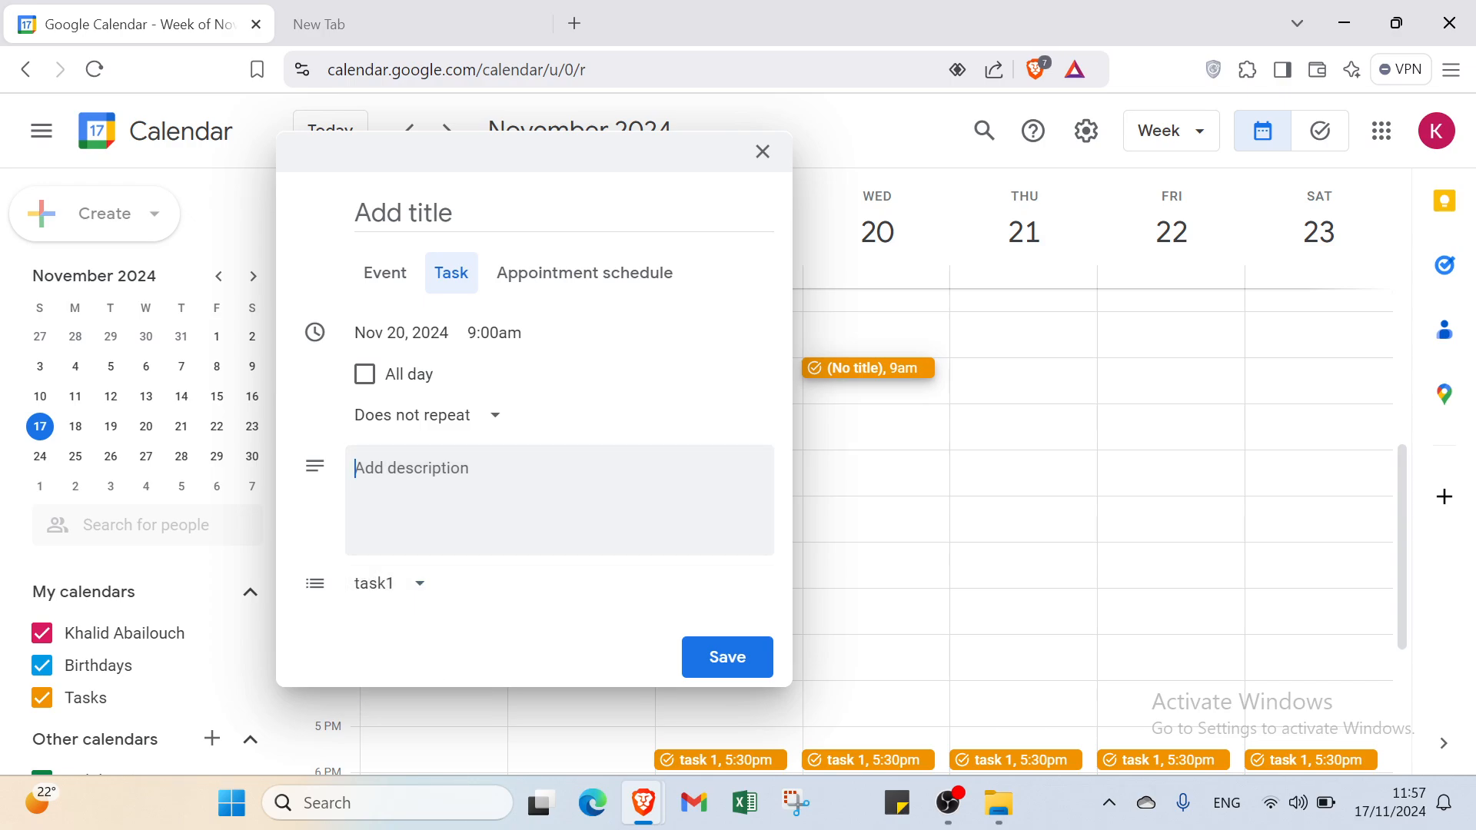
type("askin for advices")
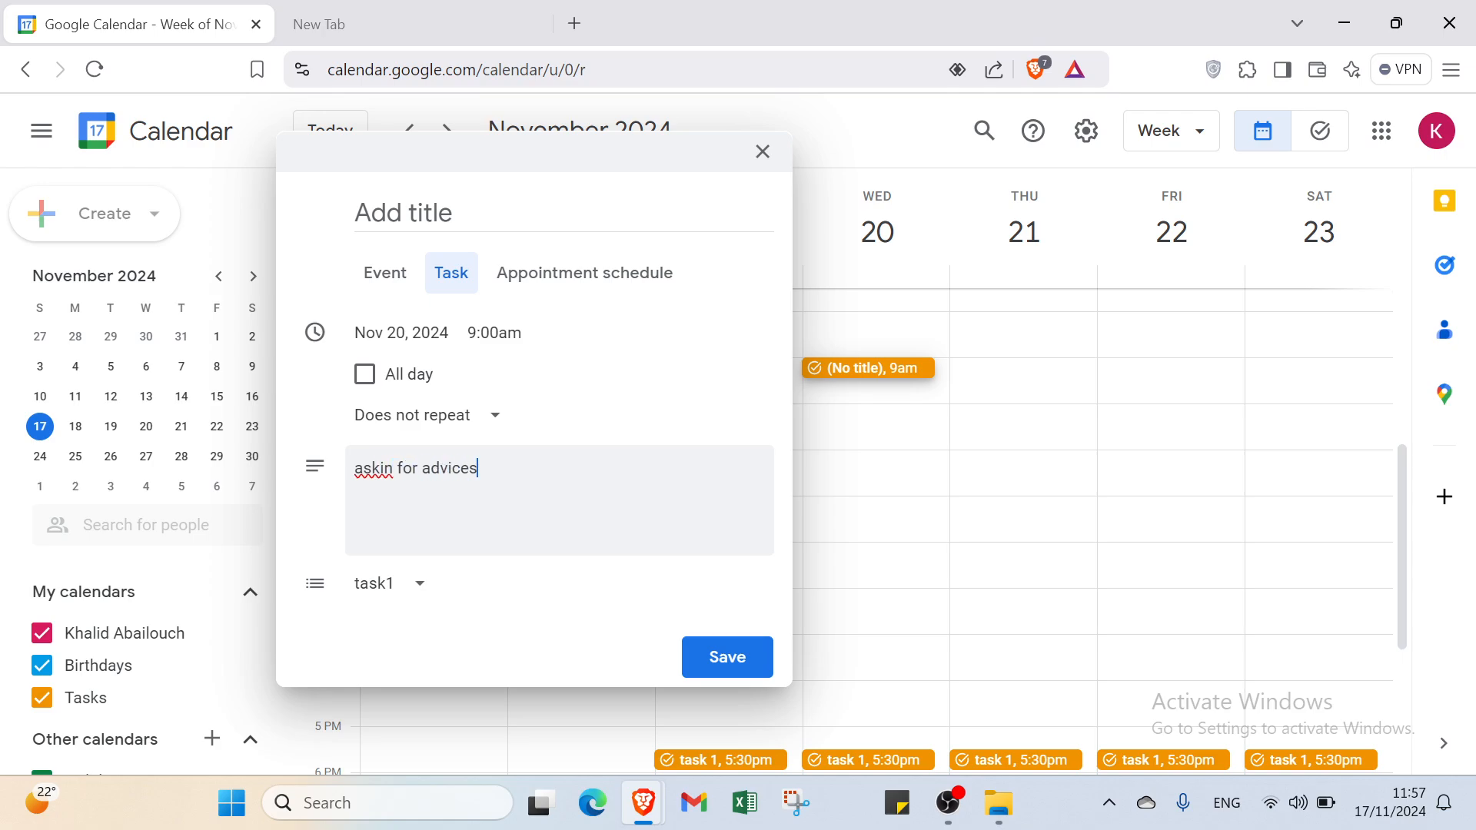
Set the Nov 20 task to repeat daily and save it
left_click(369, 419)
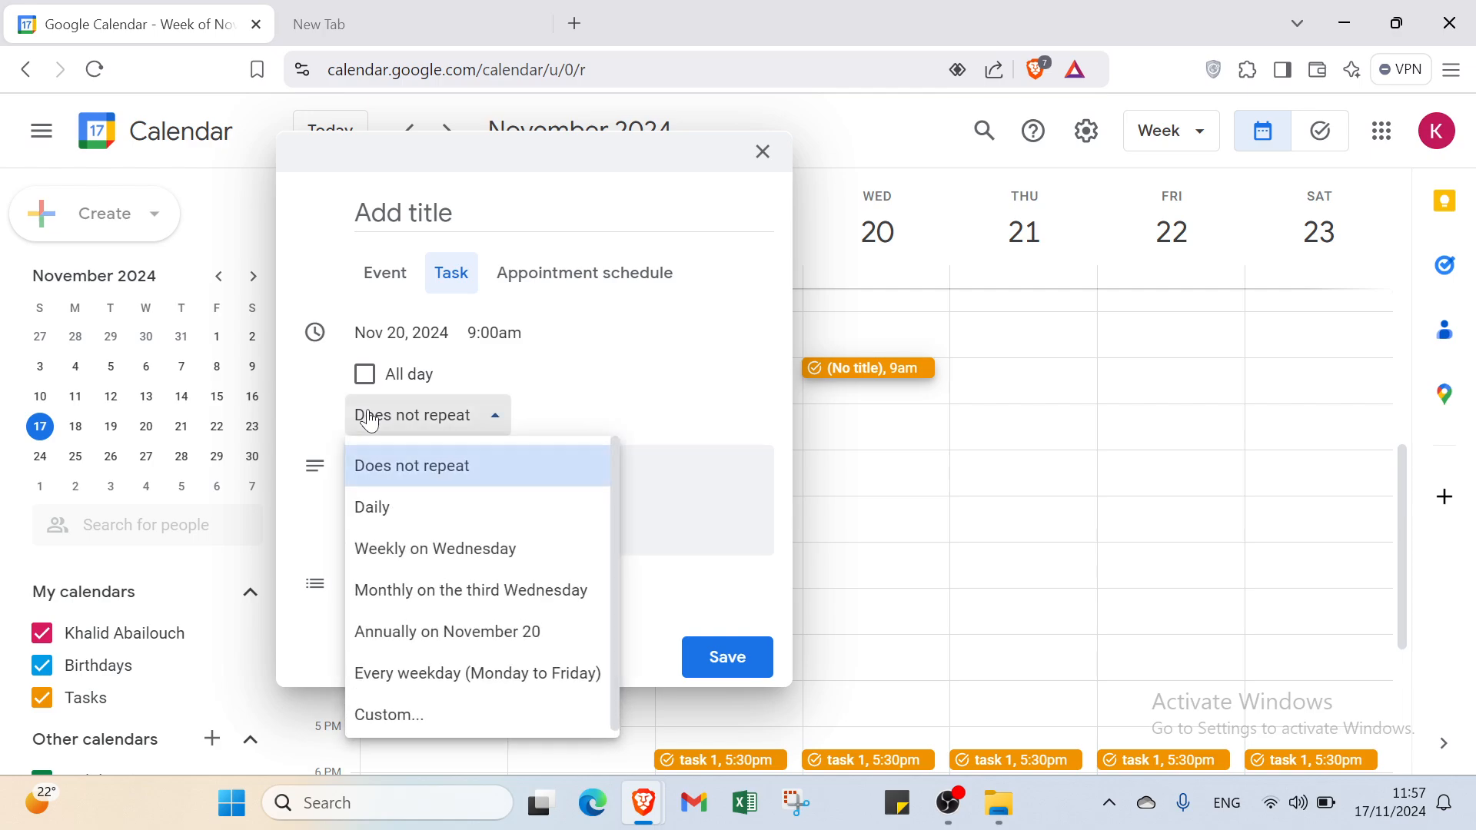
left_click(408, 522)
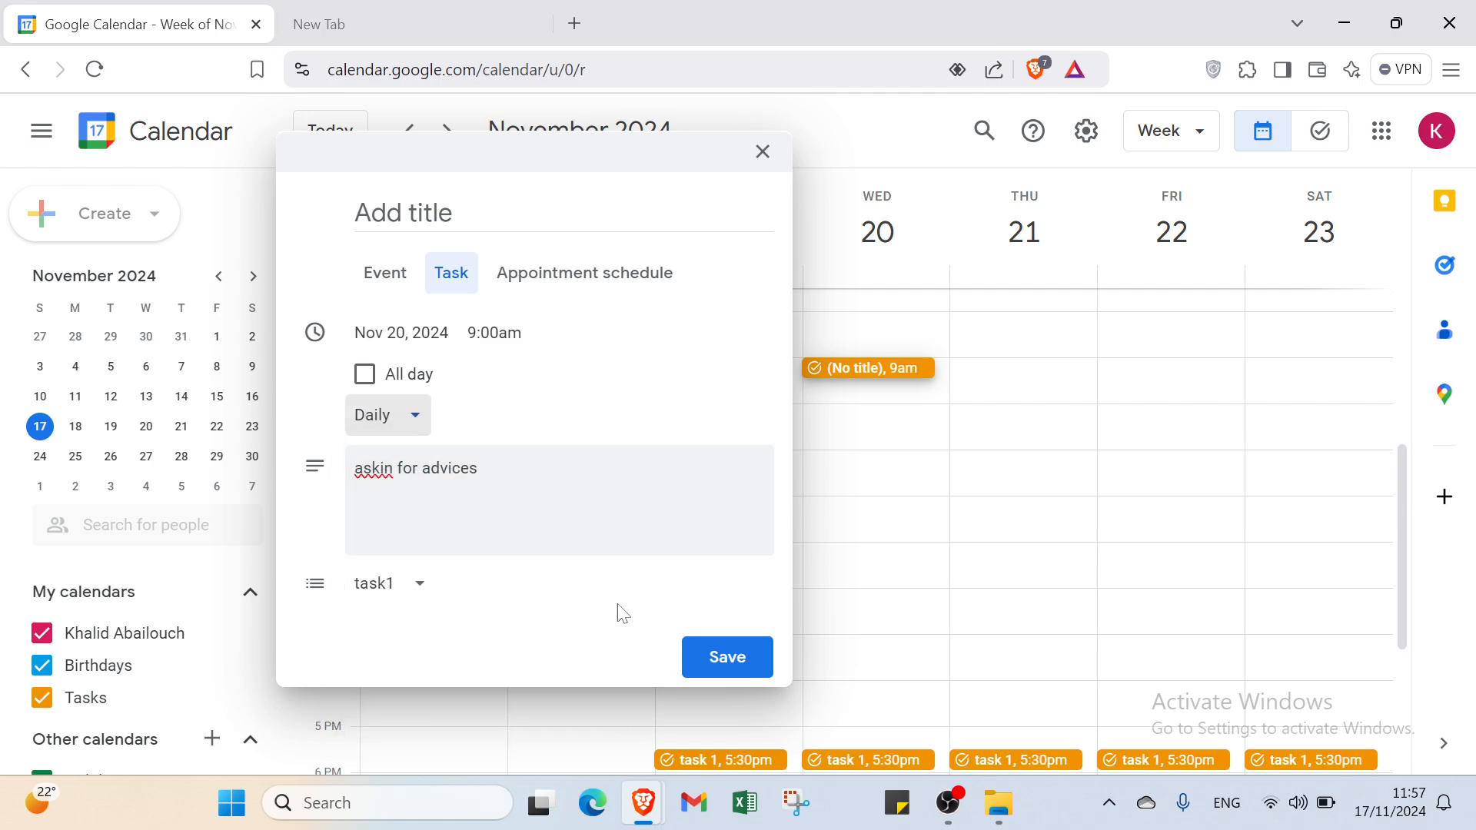
left_click(738, 669)
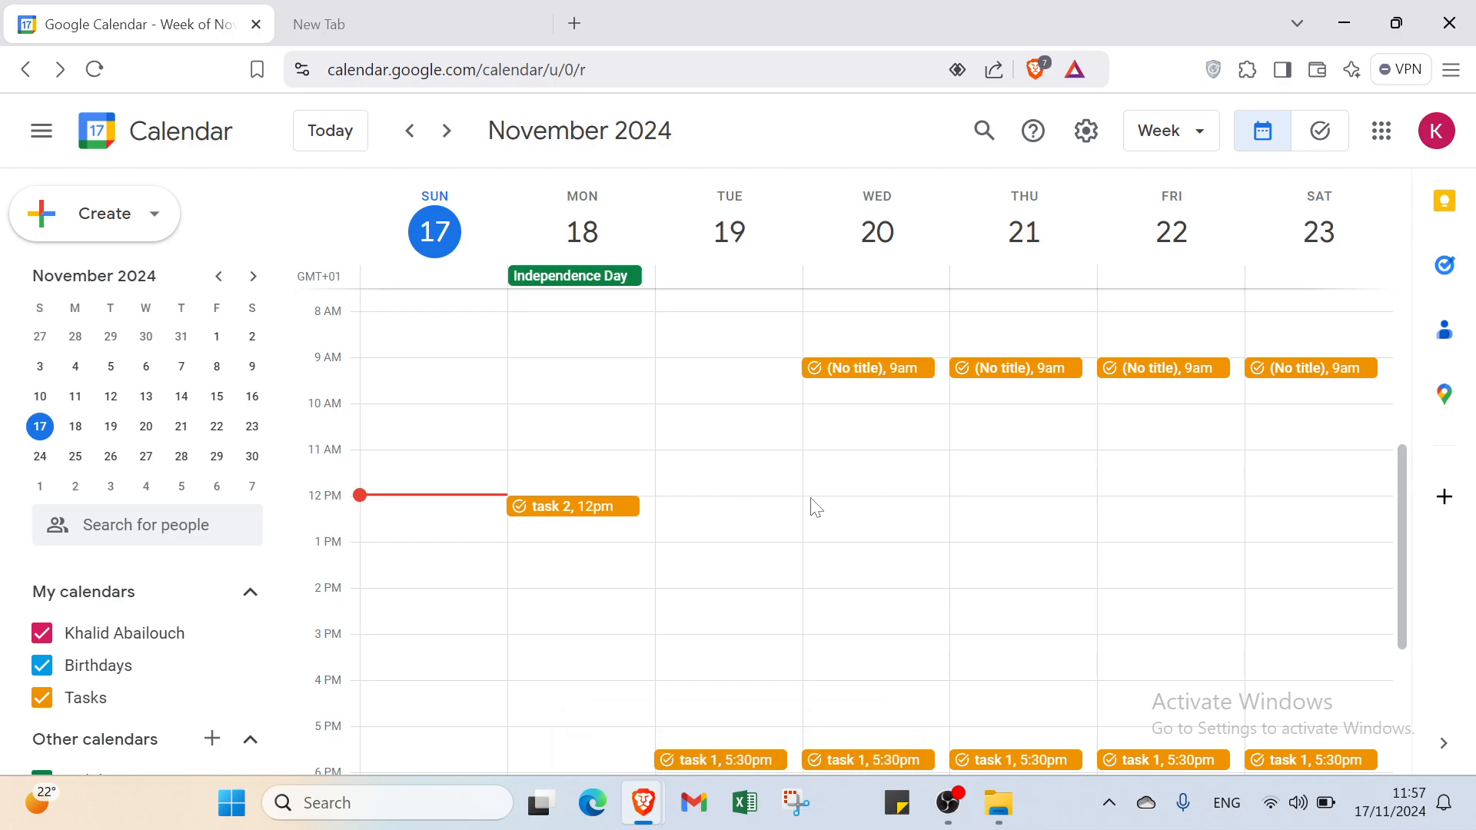
Review the scheduled tasks in the current calendar week and the available creation options, and return to the Tasks view
scroll(867, 452, "down", 3)
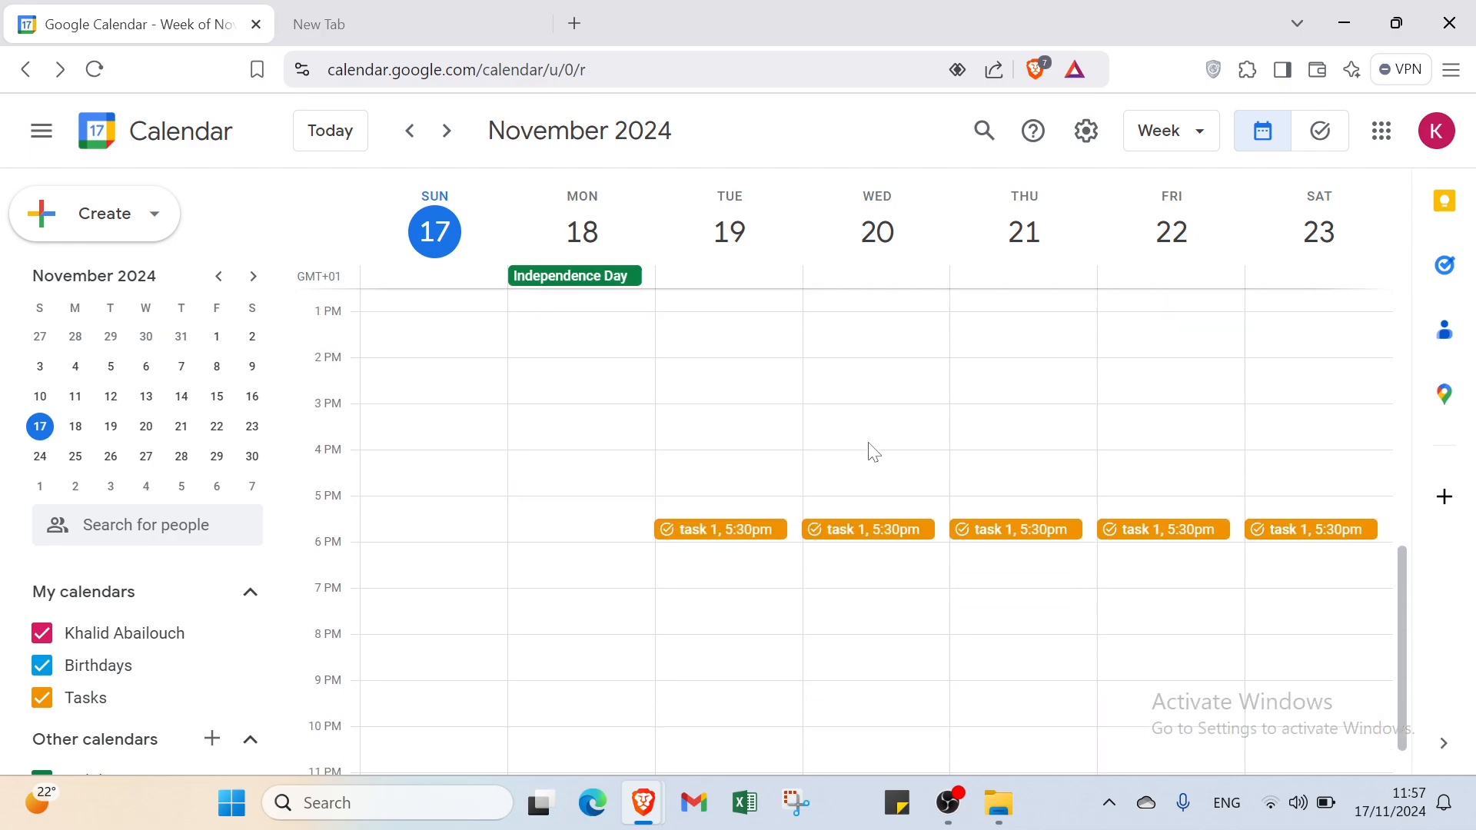
scroll(873, 452, "up", 3)
scroll(873, 452, "down", 3)
scroll(77, 400, "down", 2)
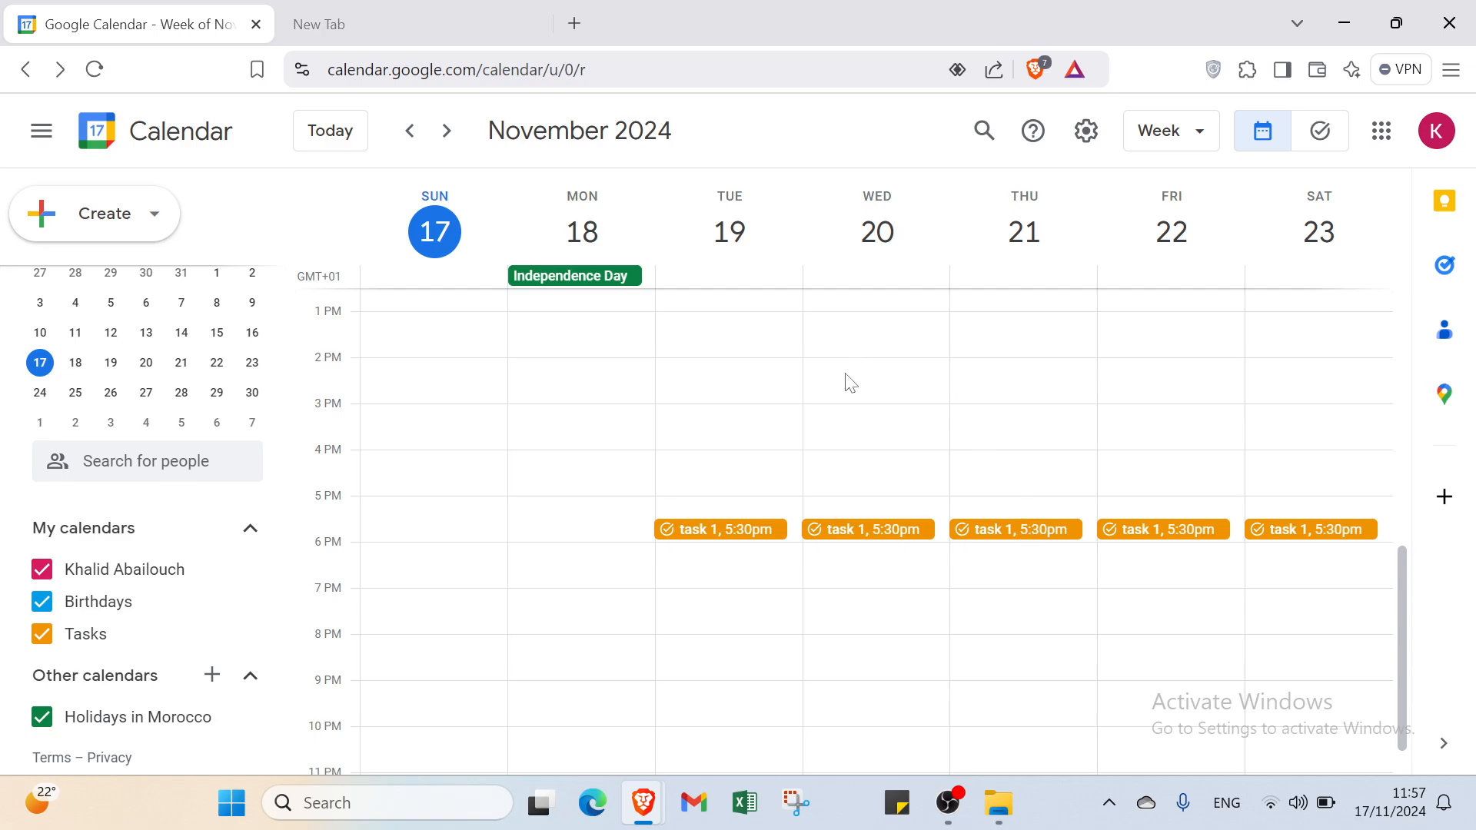
scroll(560, 451, "up", 5)
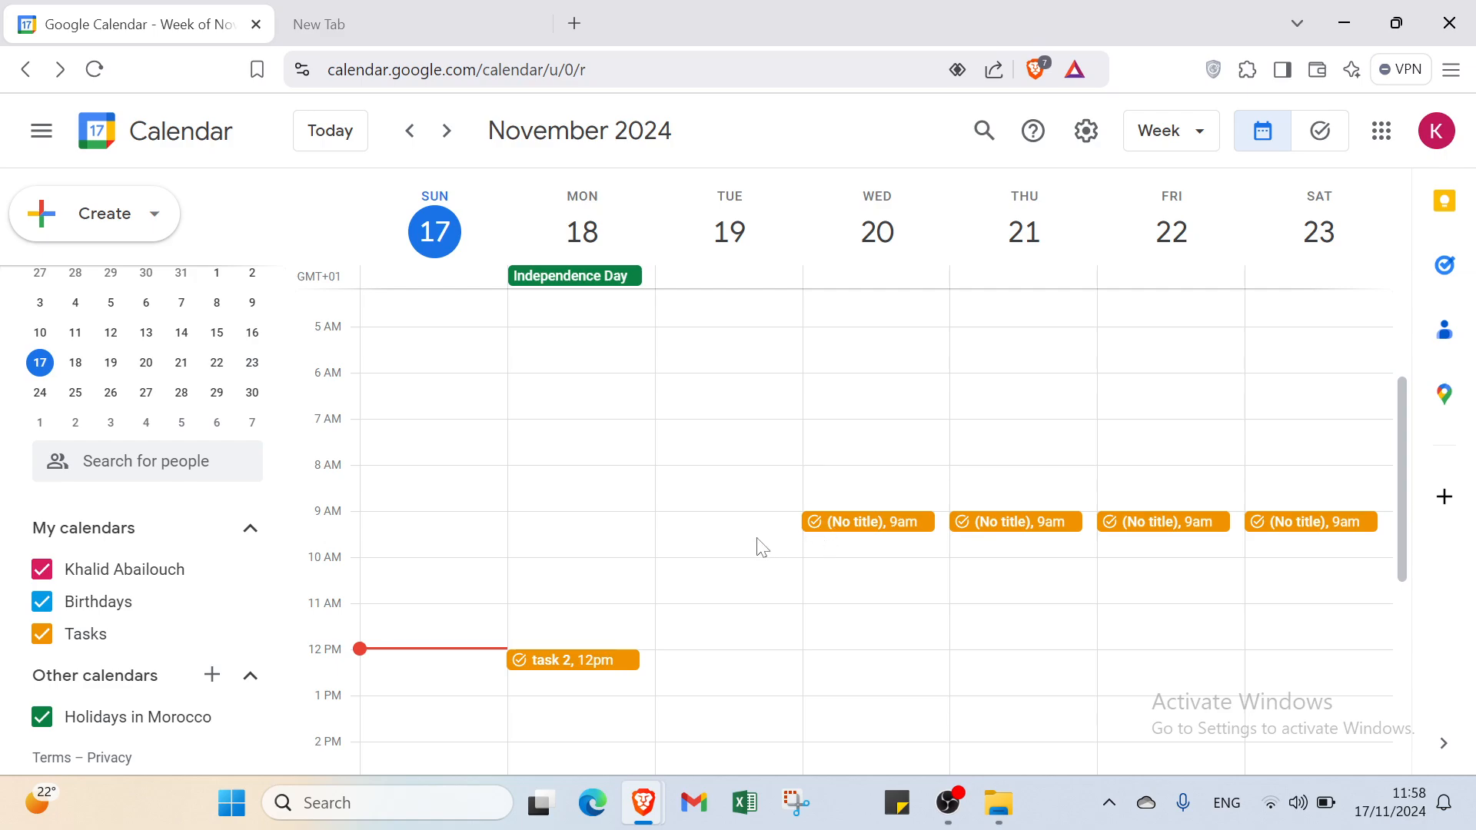
scroll(799, 566, "down", 5)
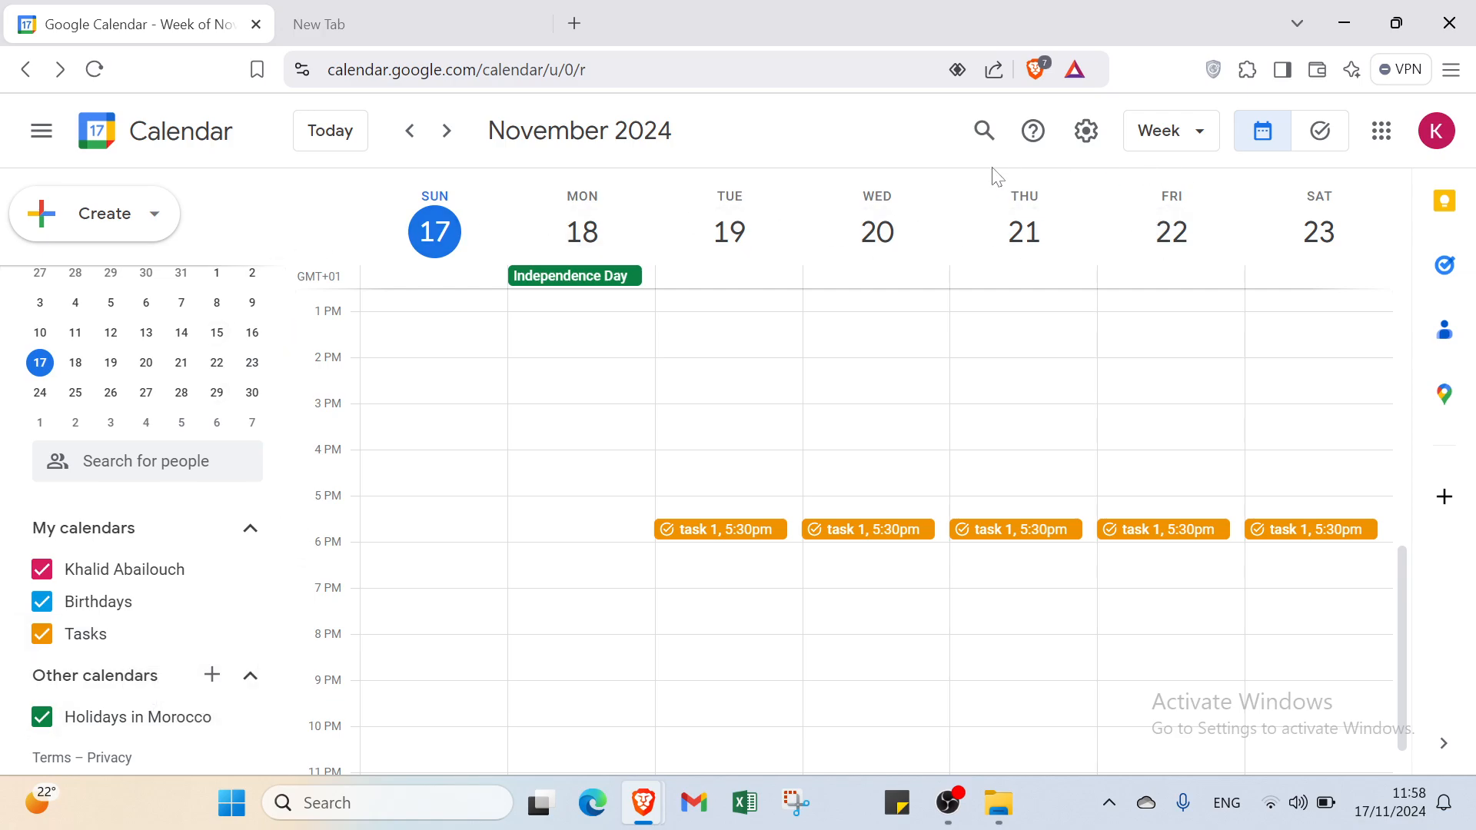
scroll(119, 431, "up", 1)
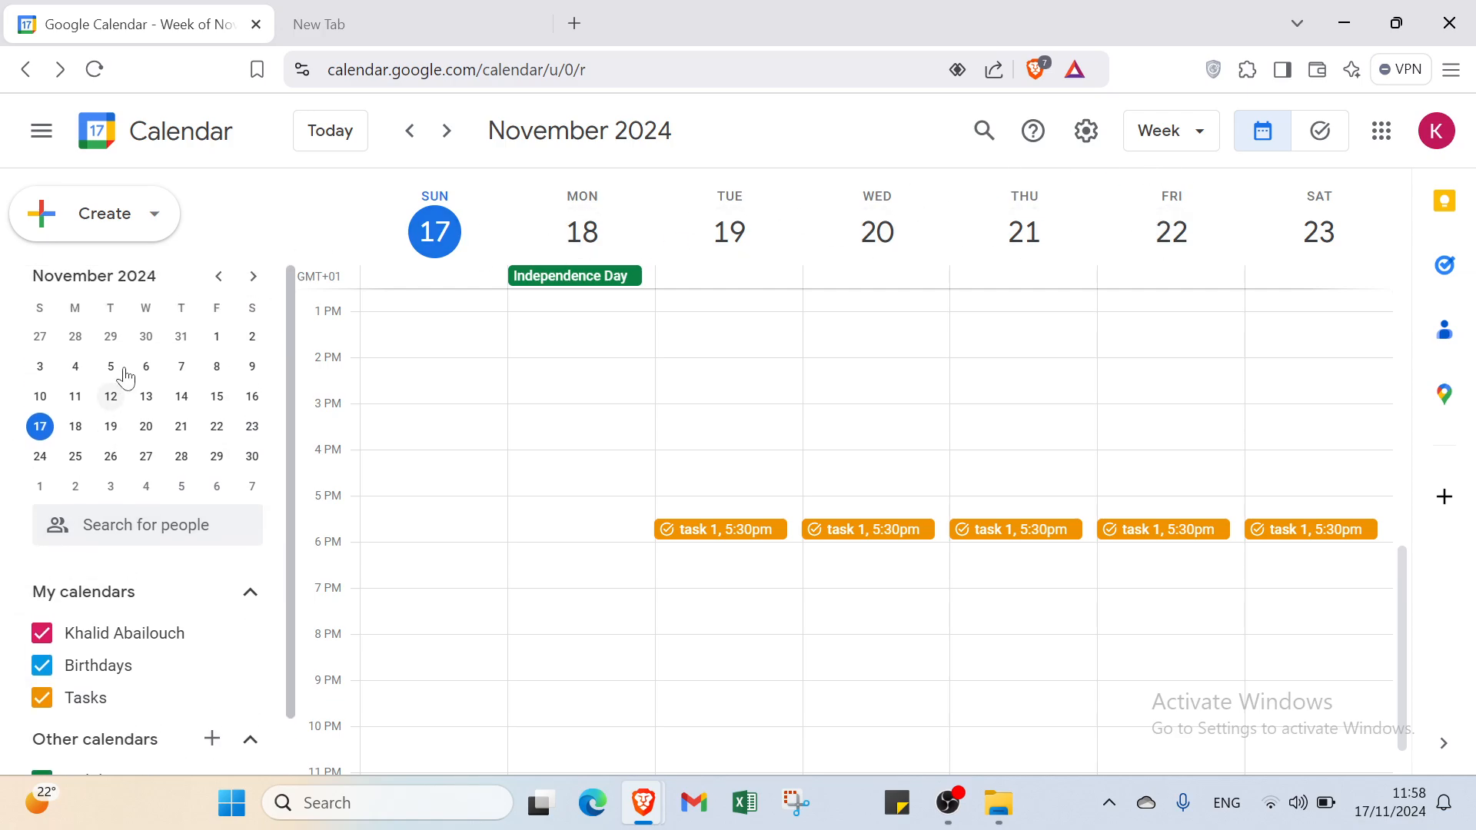
left_click(142, 226)
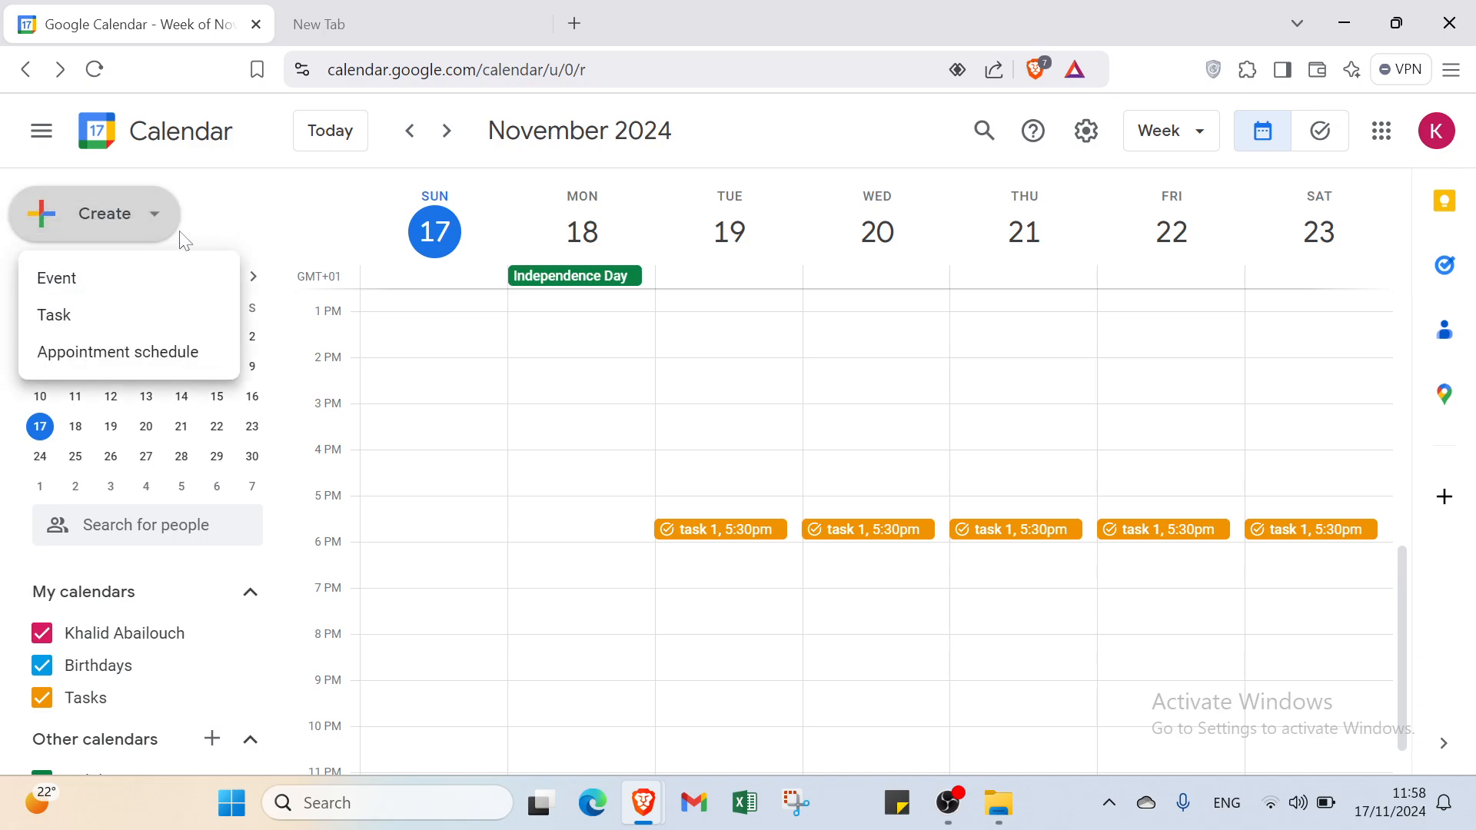
left_click(259, 226)
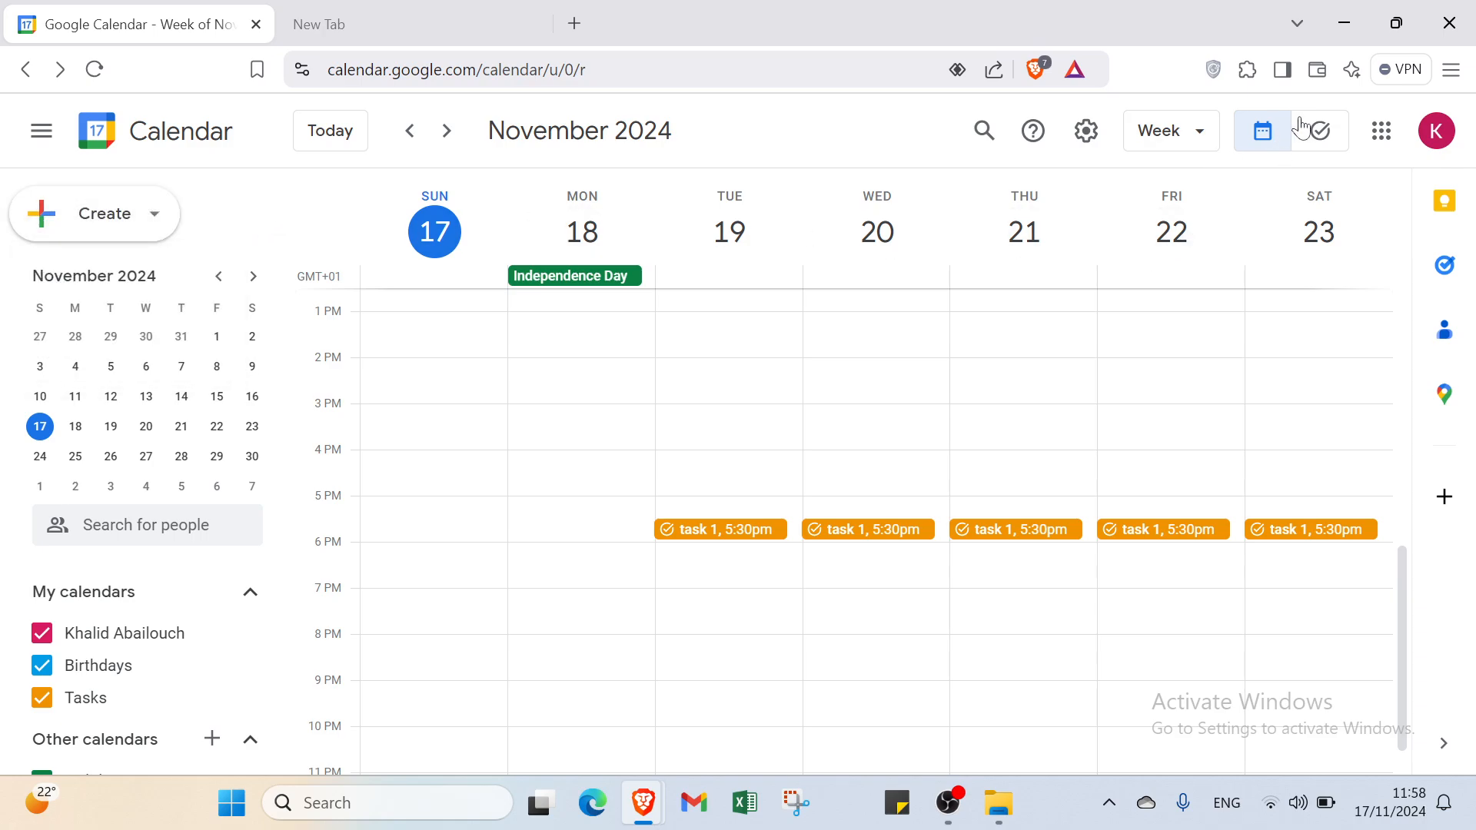
left_click(1322, 135)
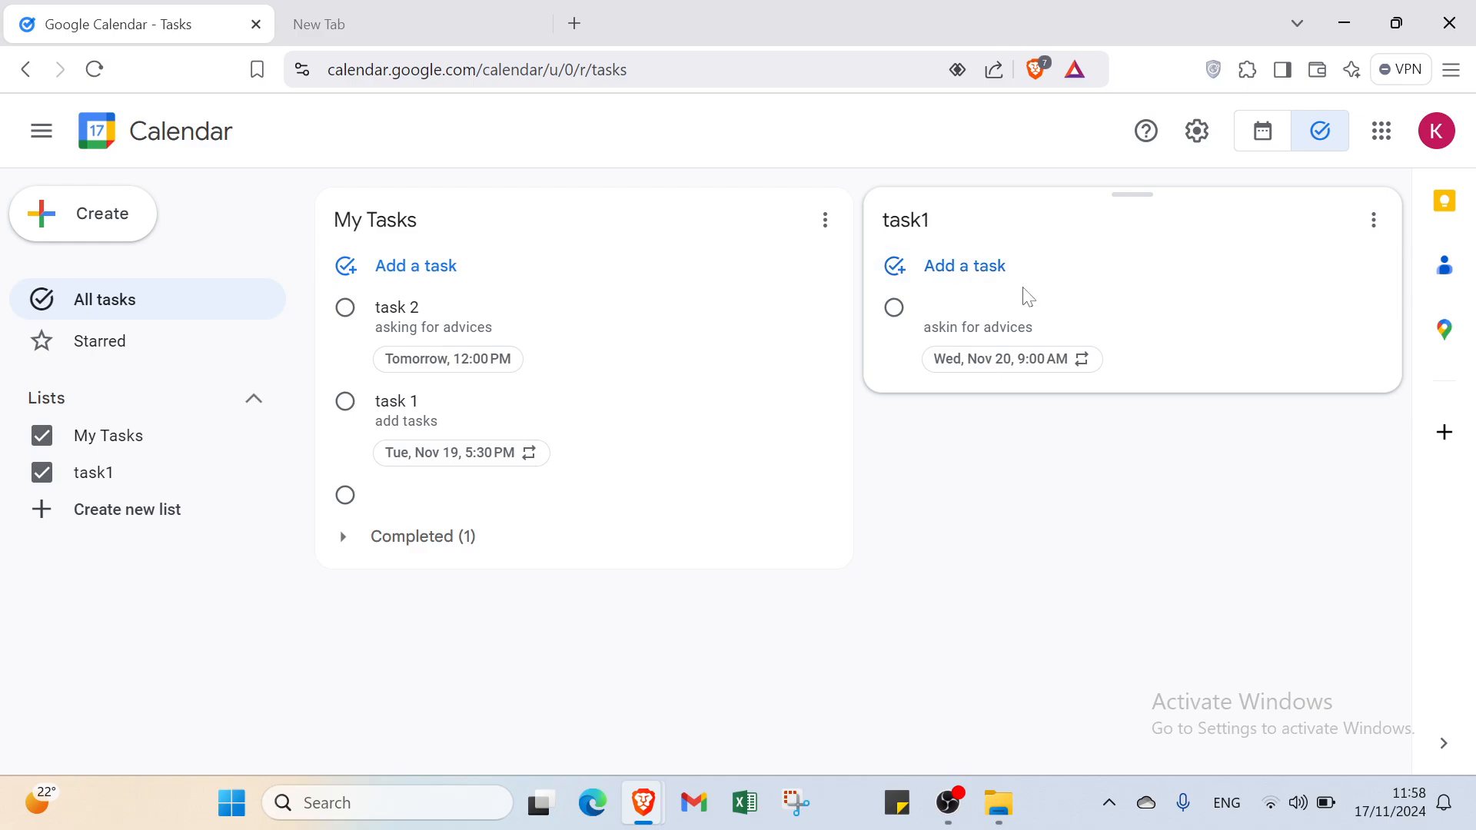
left_click(428, 23)
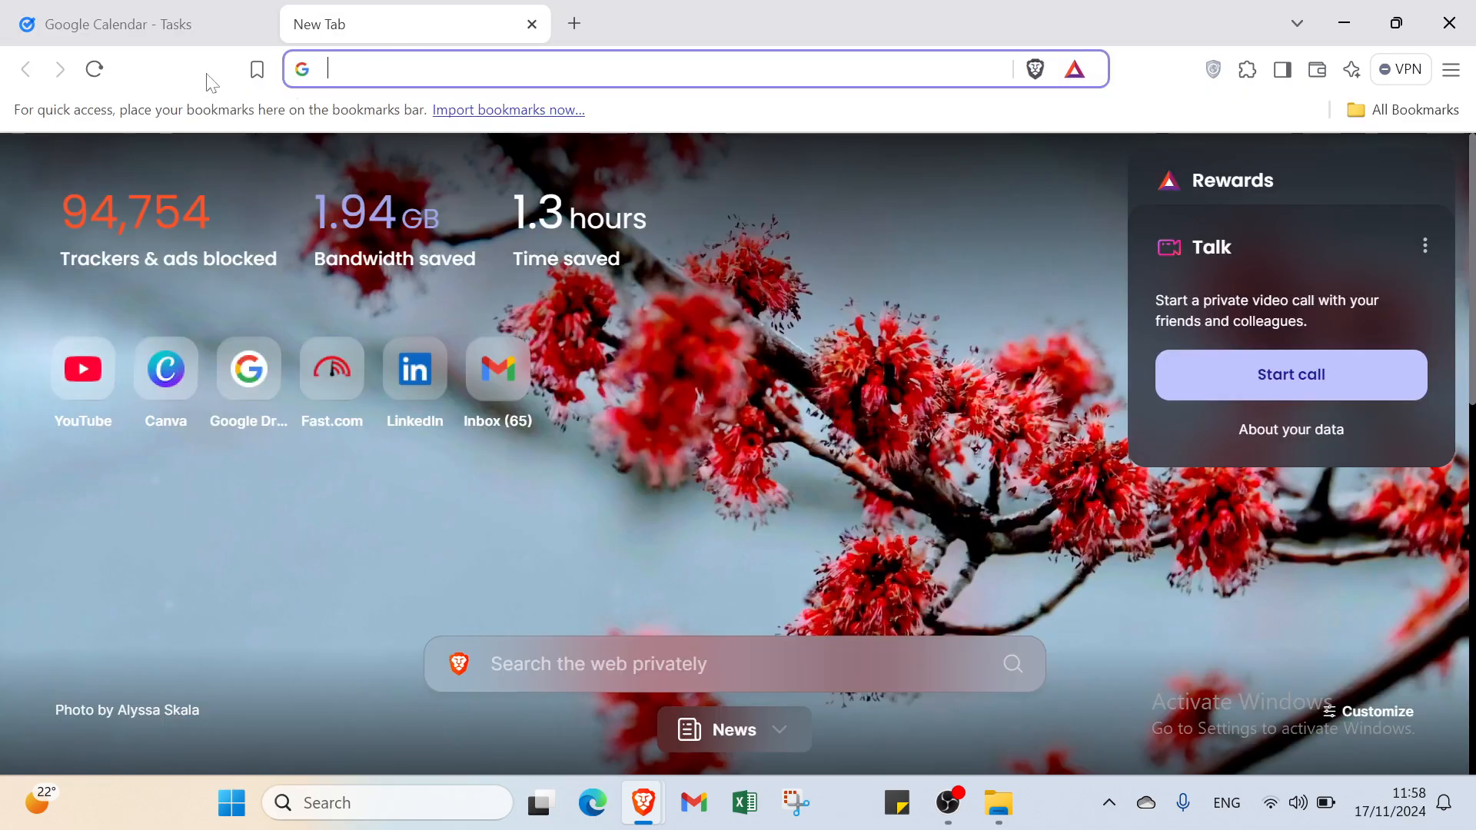
left_click(161, 27)
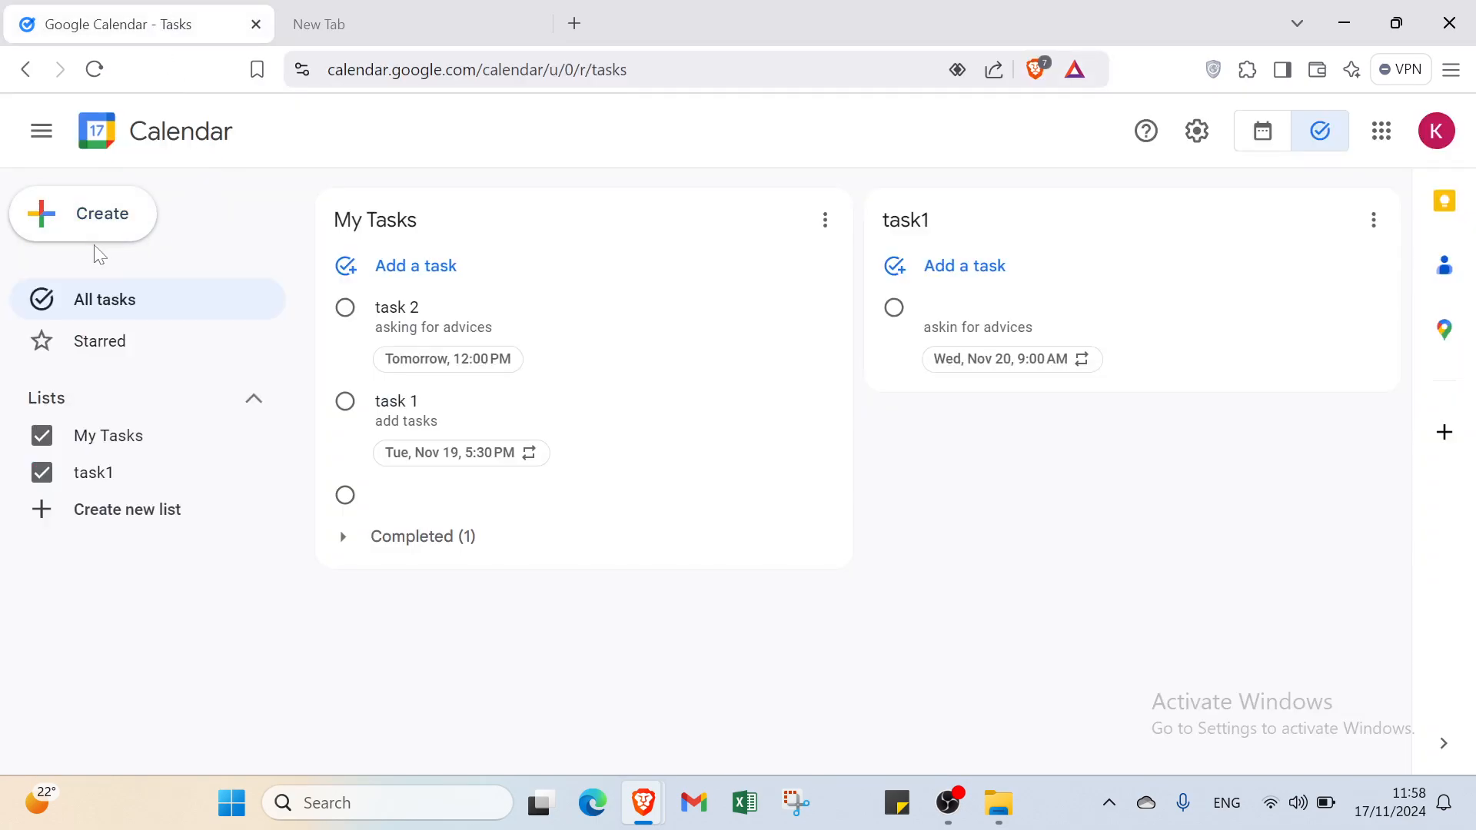
left_click(407, 28)
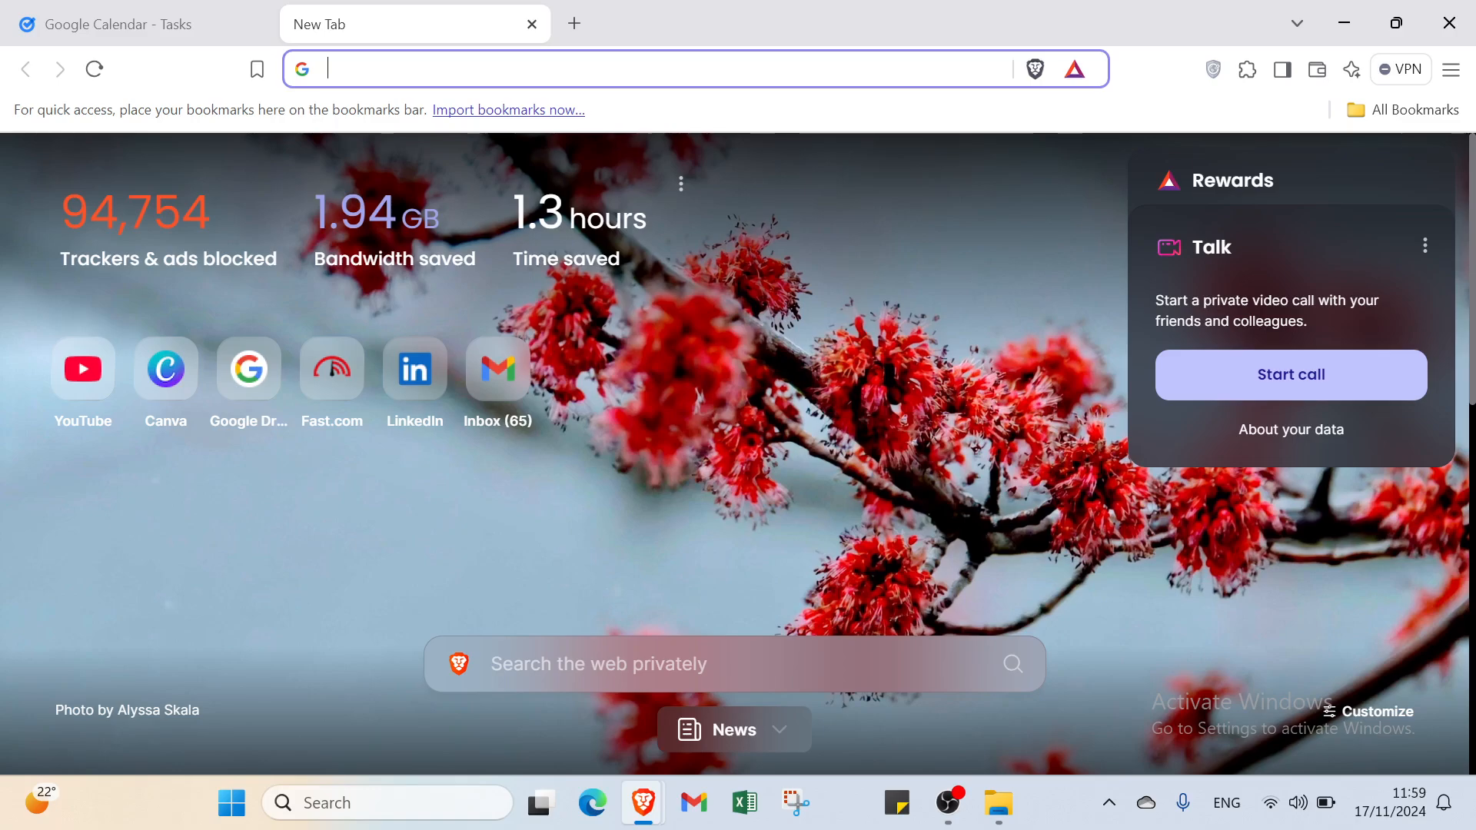
left_click(213, 35)
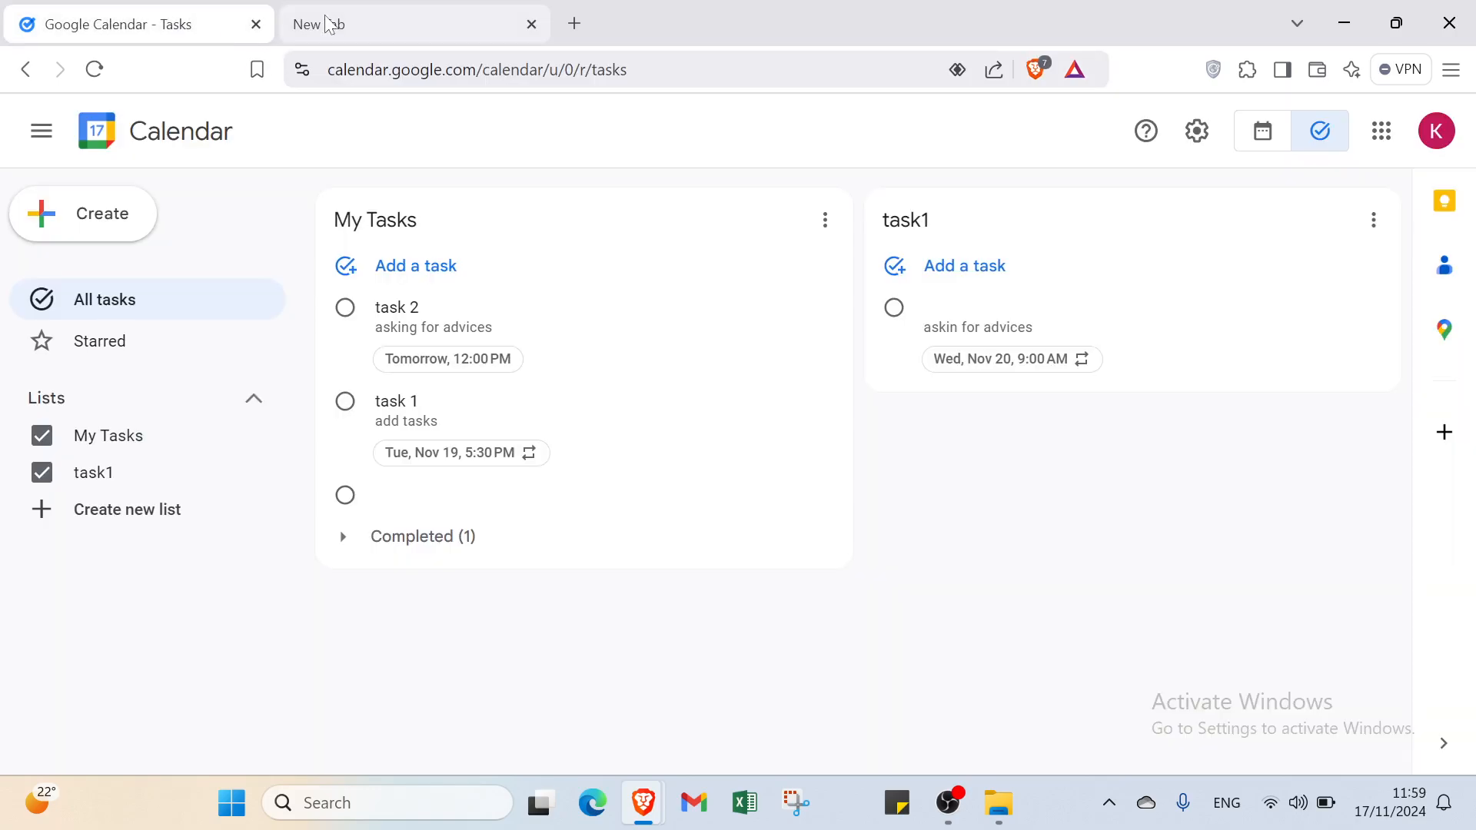
left_click_drag(329, 24, 138, 25)
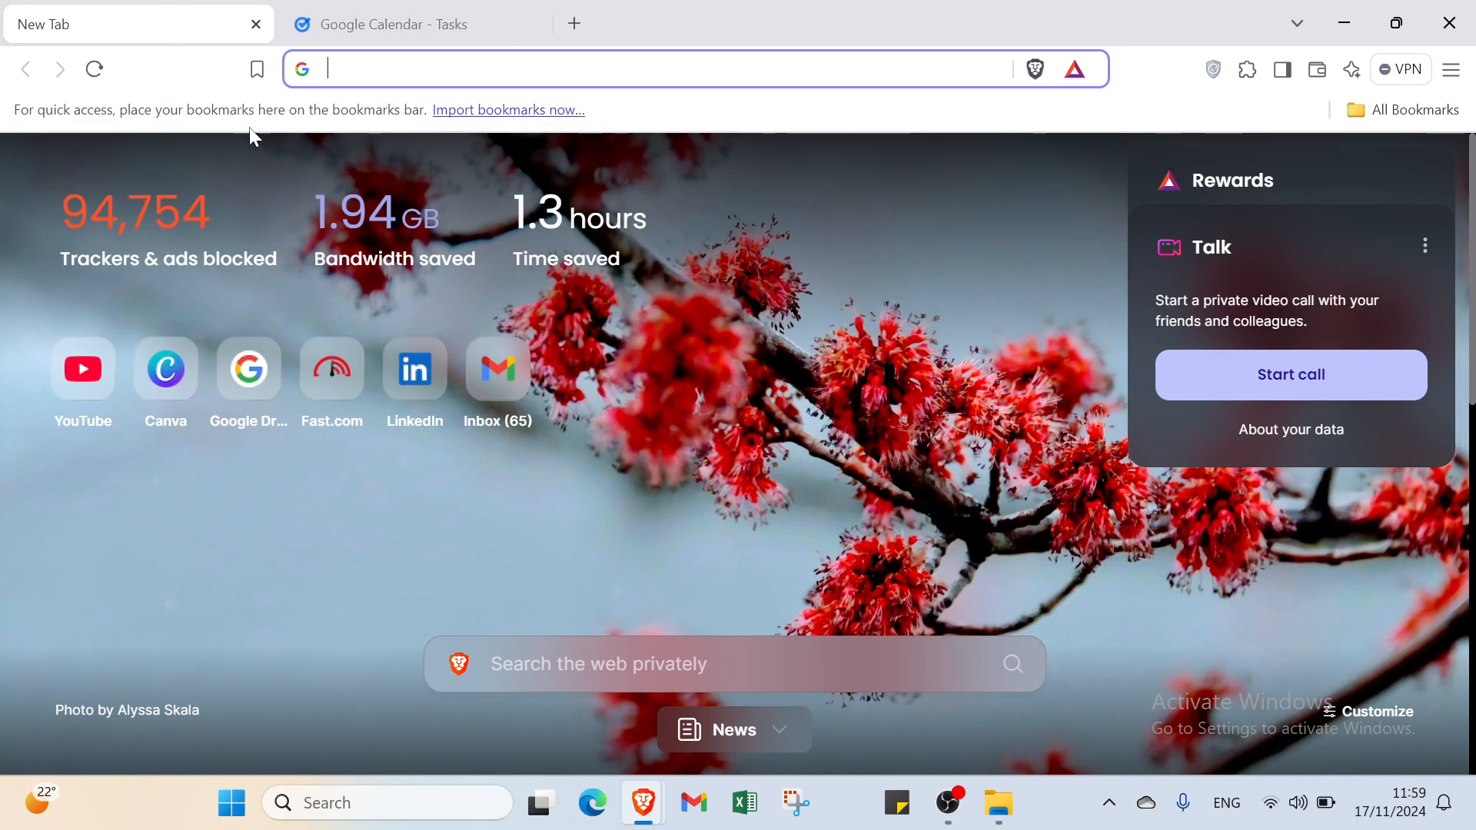
left_click(430, 23)
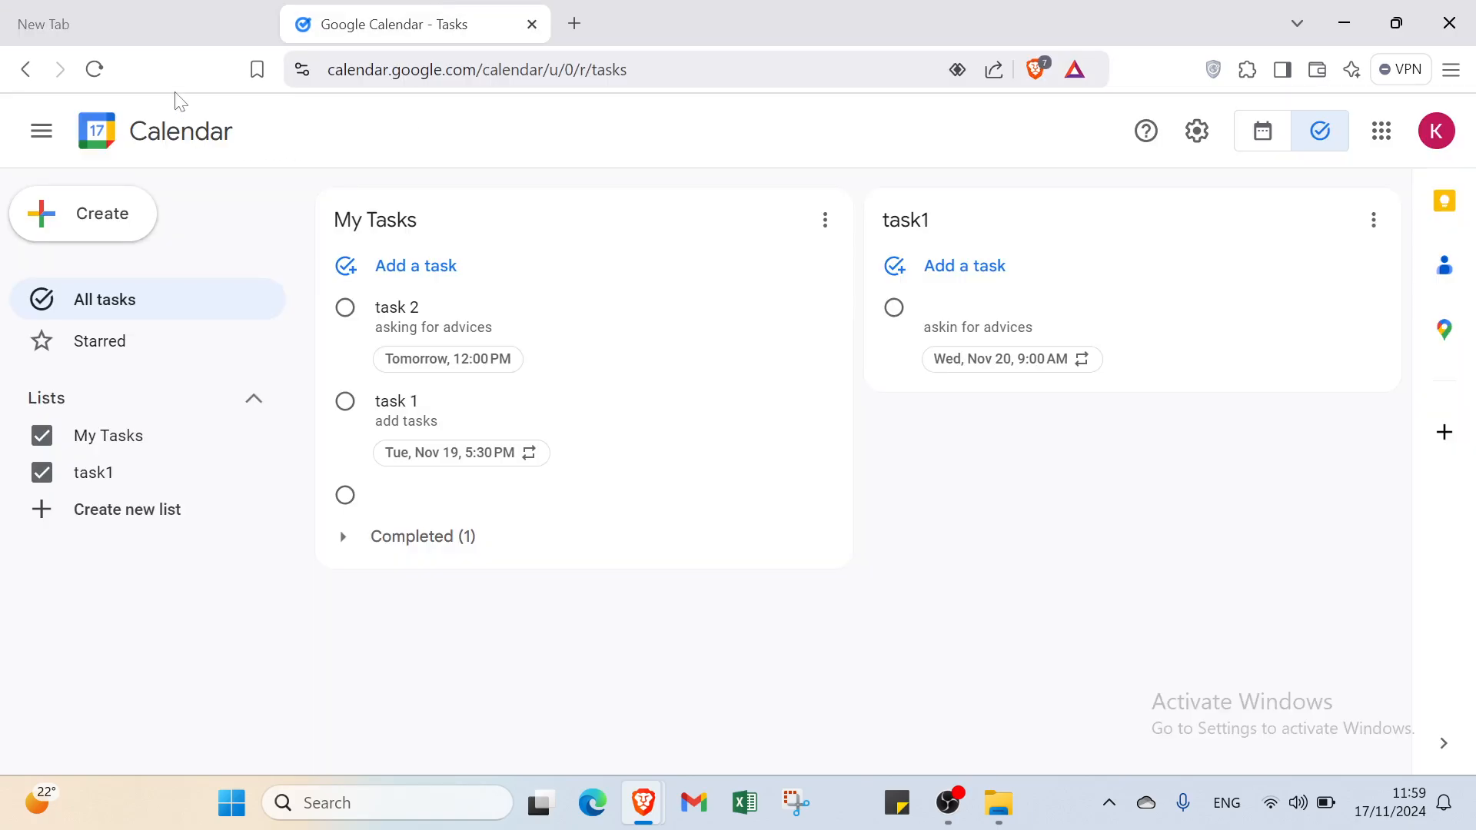
left_click(172, 24)
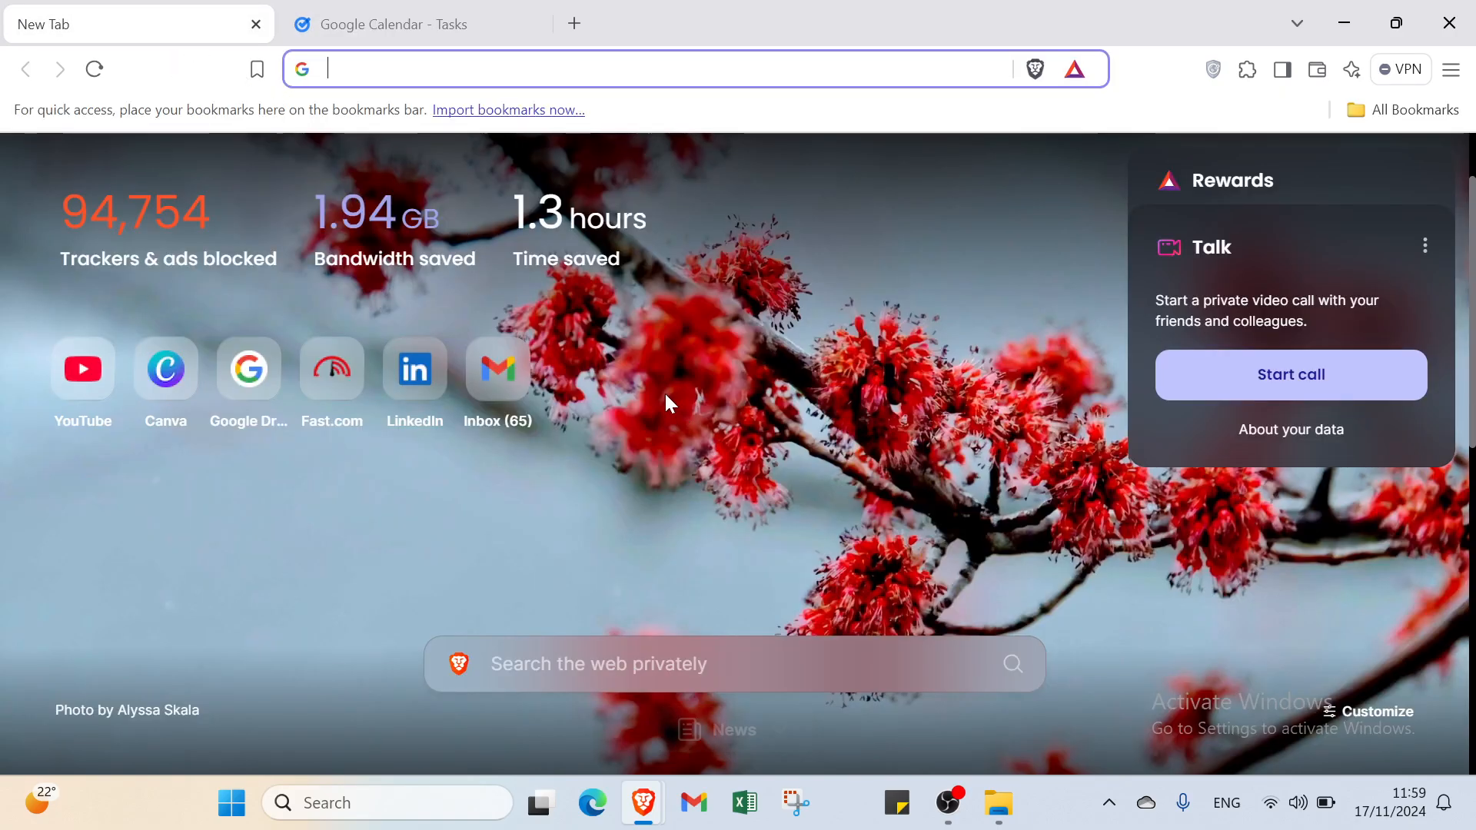